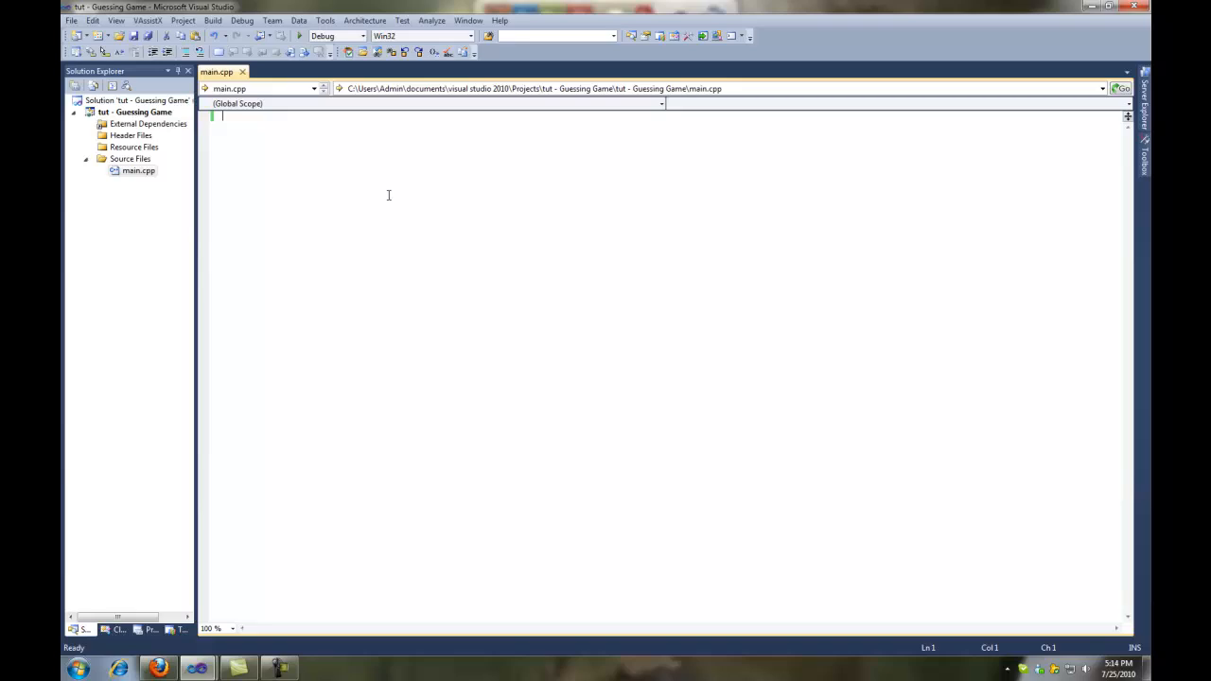
type("#")
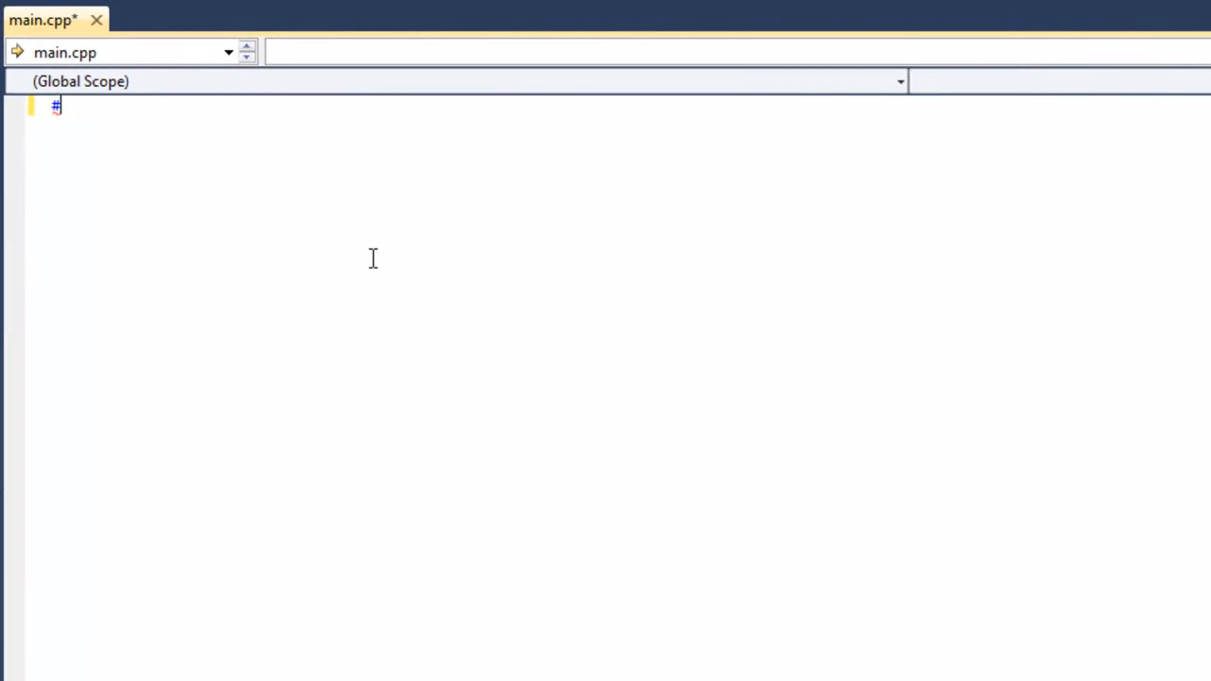
type("in")
type("clude ")
type("<iostream>")
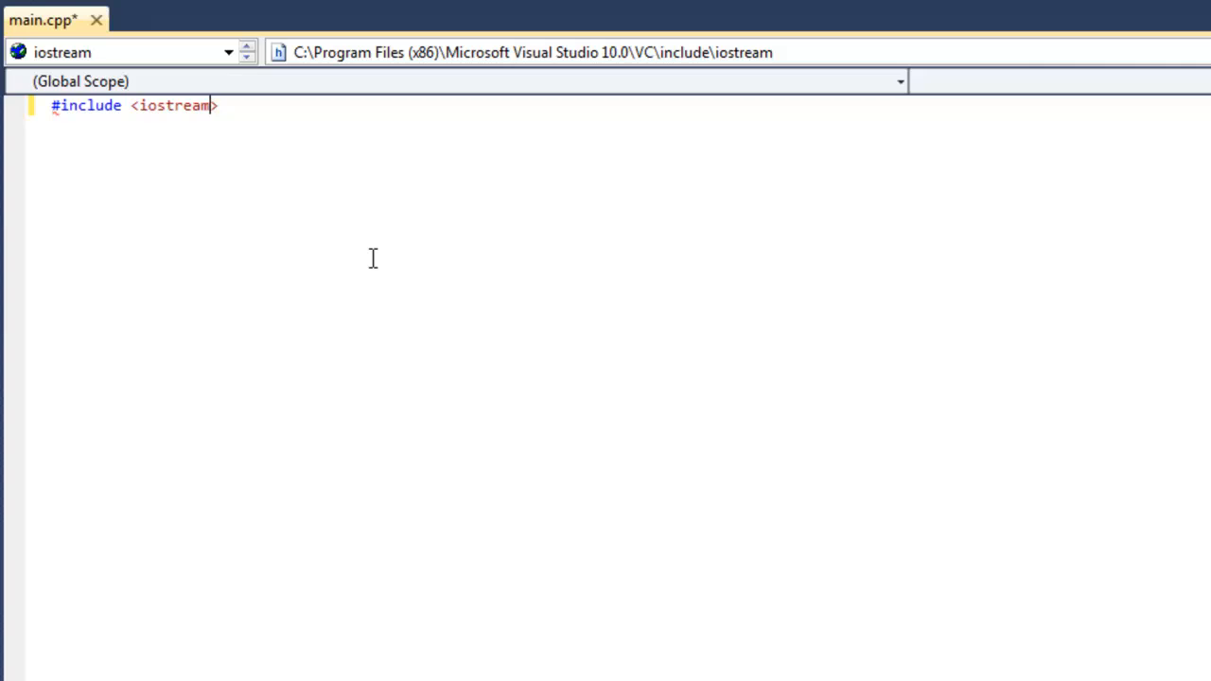
Add #include <iostream> and #include <time.h> on the first two lines.
key("Right")
key("Return")
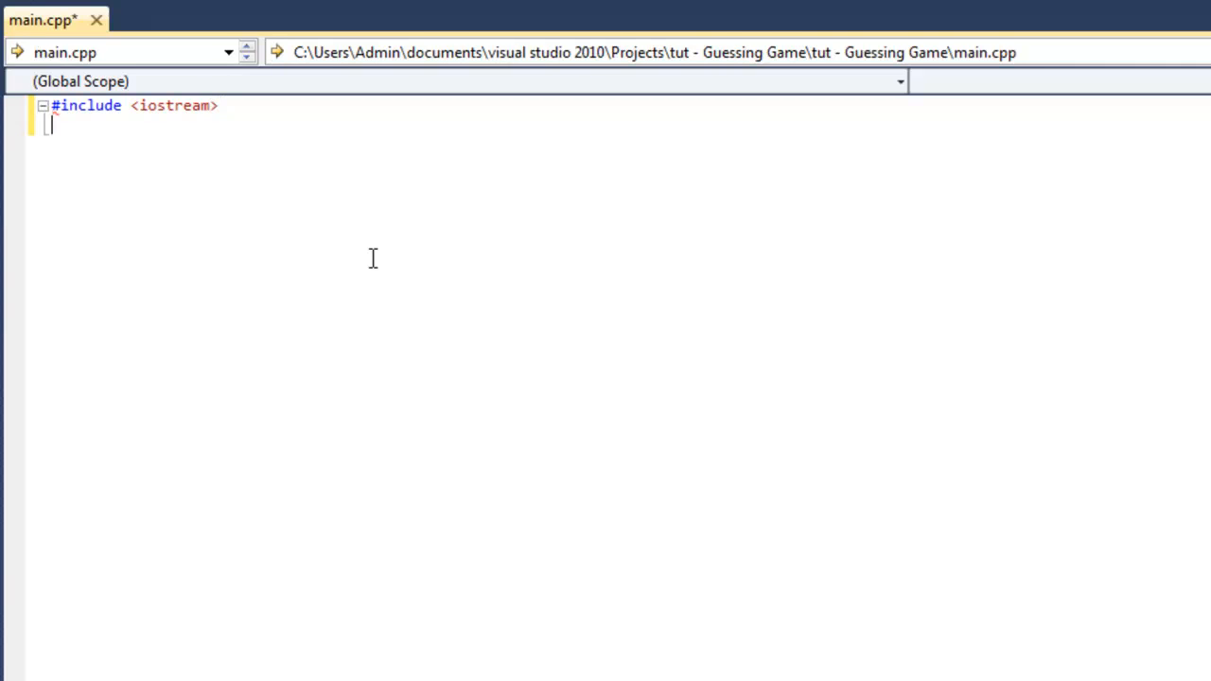
type("#")
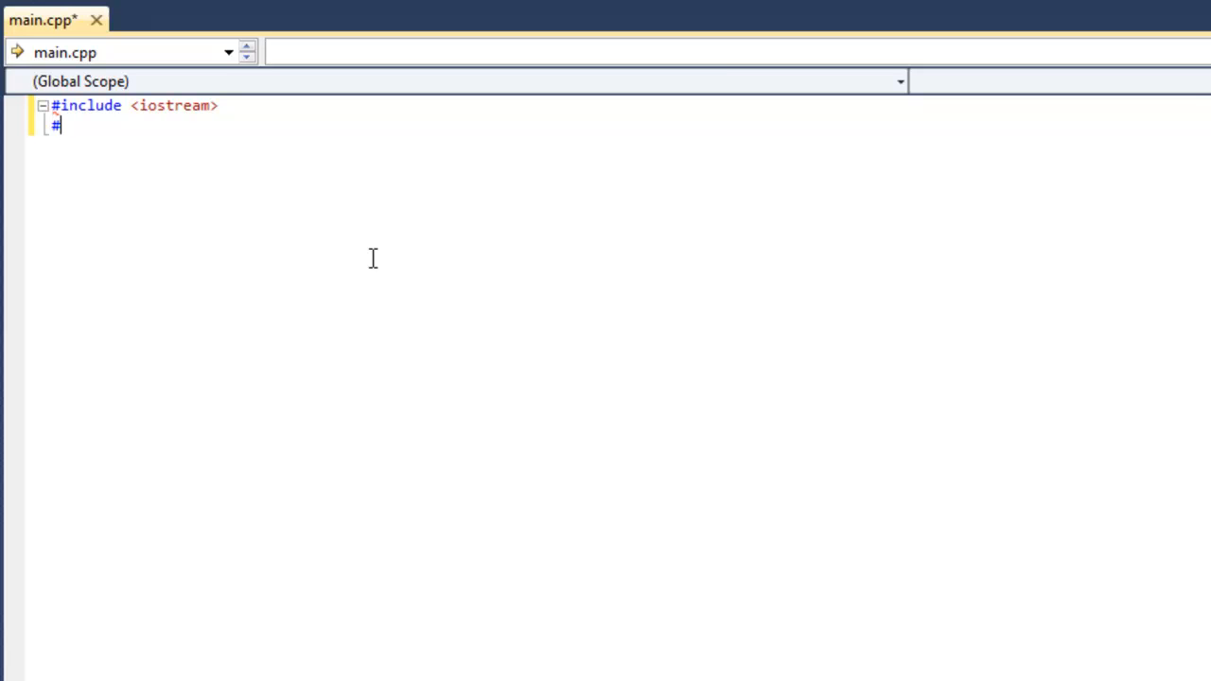
type("inclu")
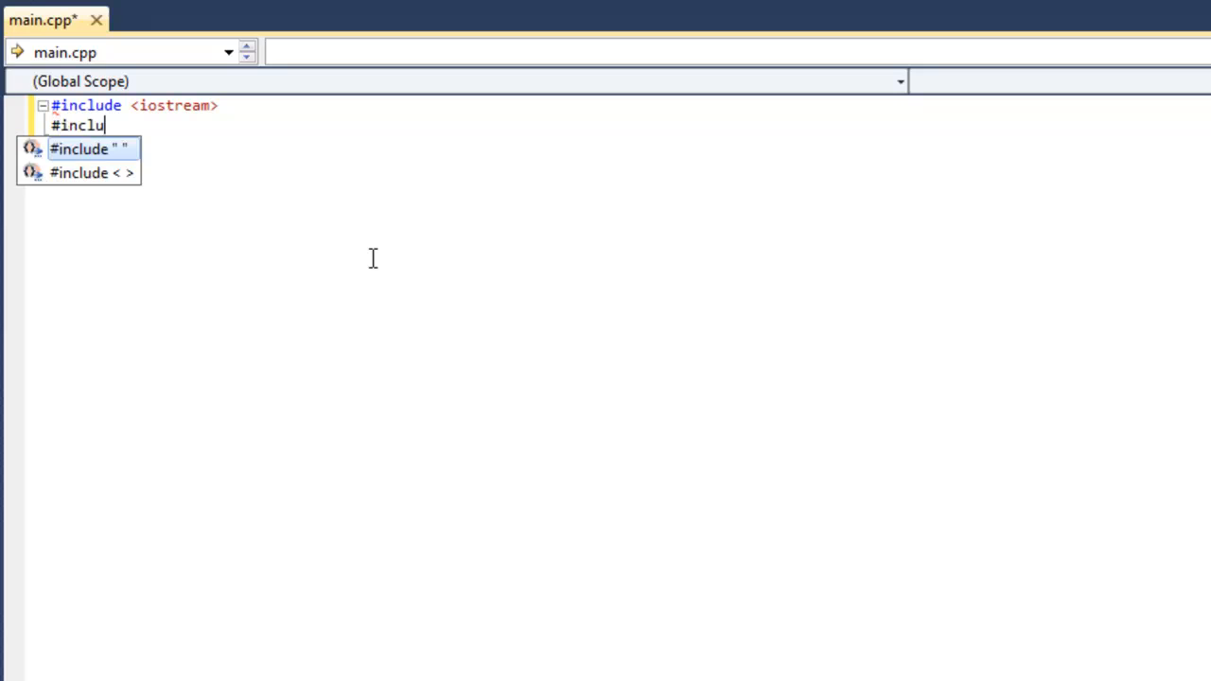
type("de <ti")
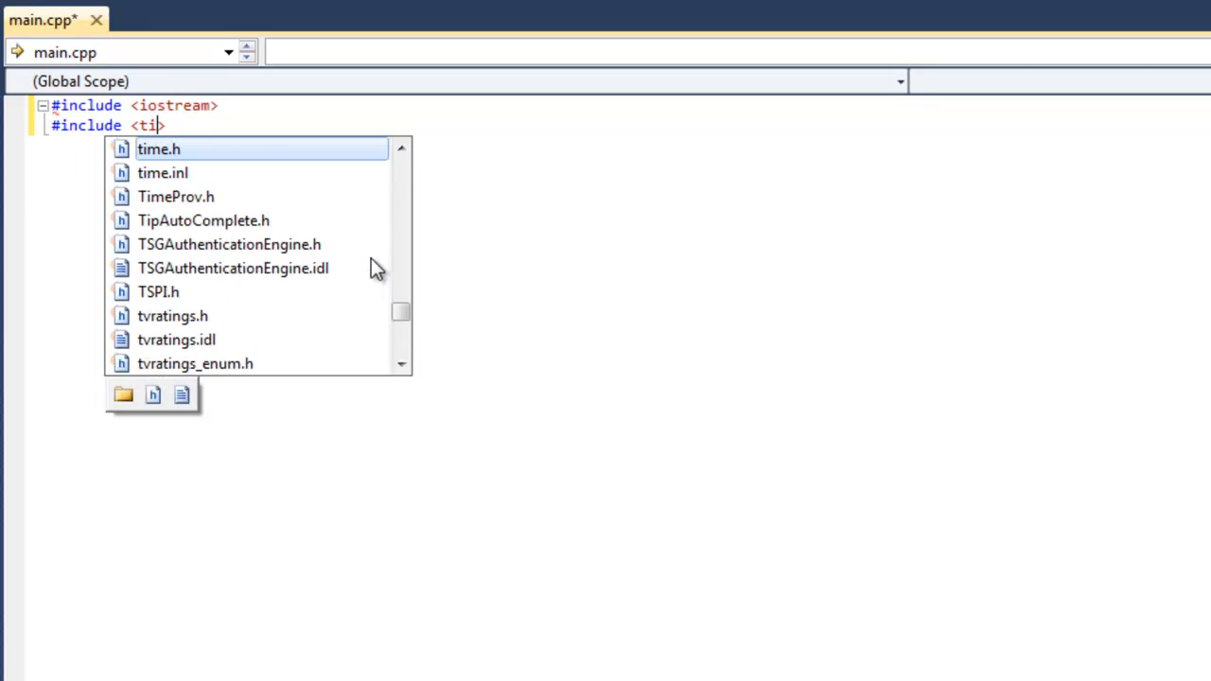
type("me.h")
key("Return")
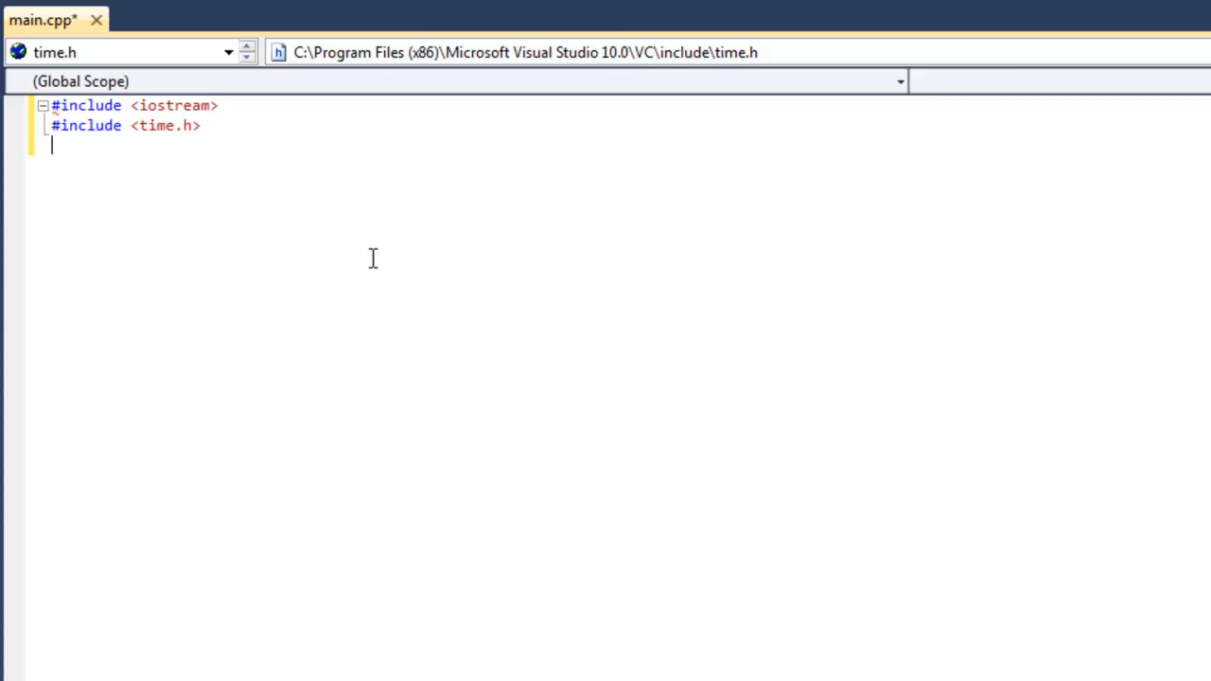
type("using ")
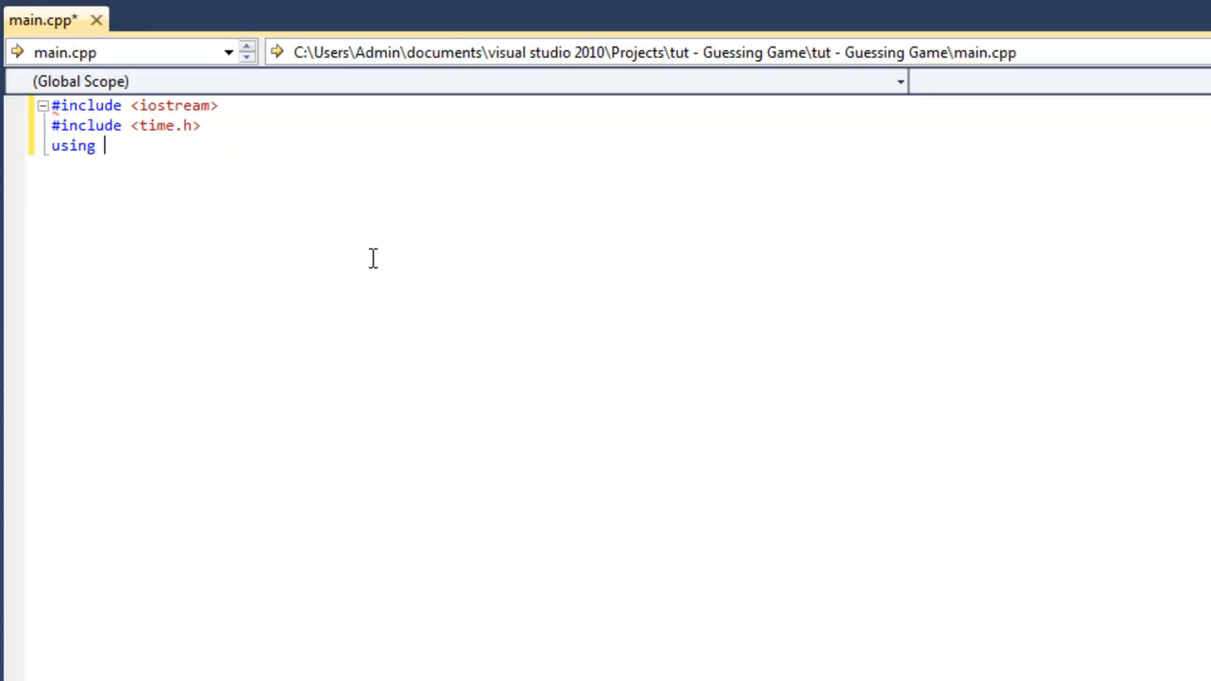
type("na")
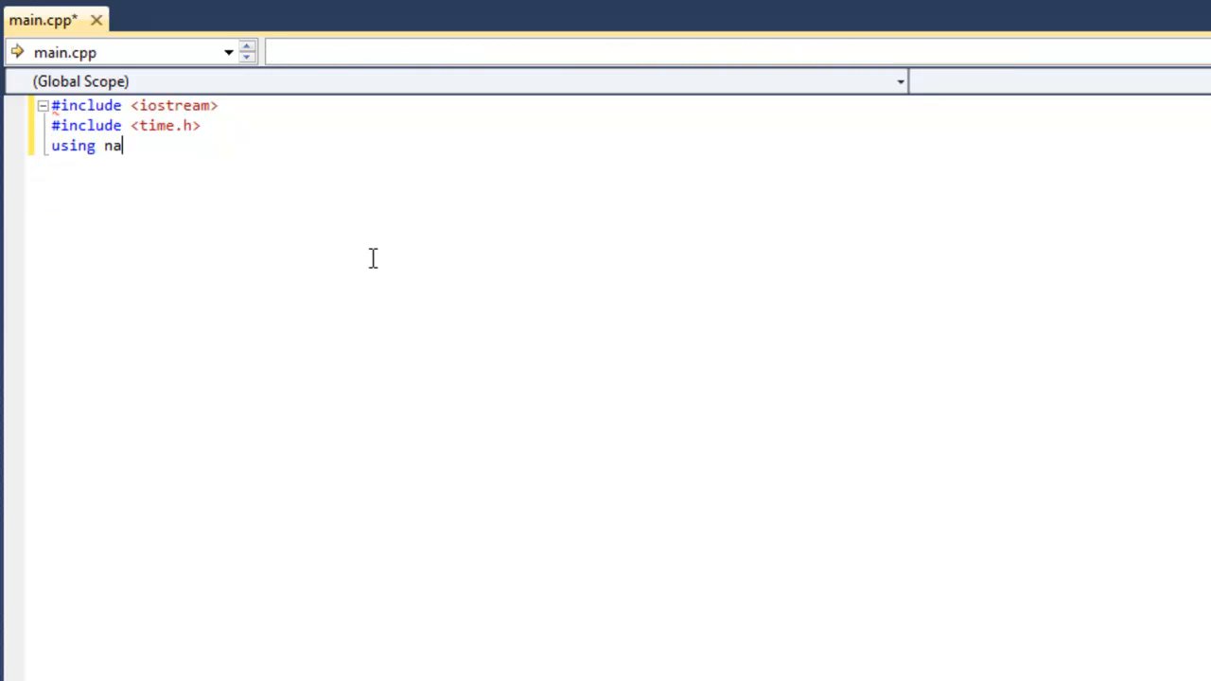
type("mespace srd")
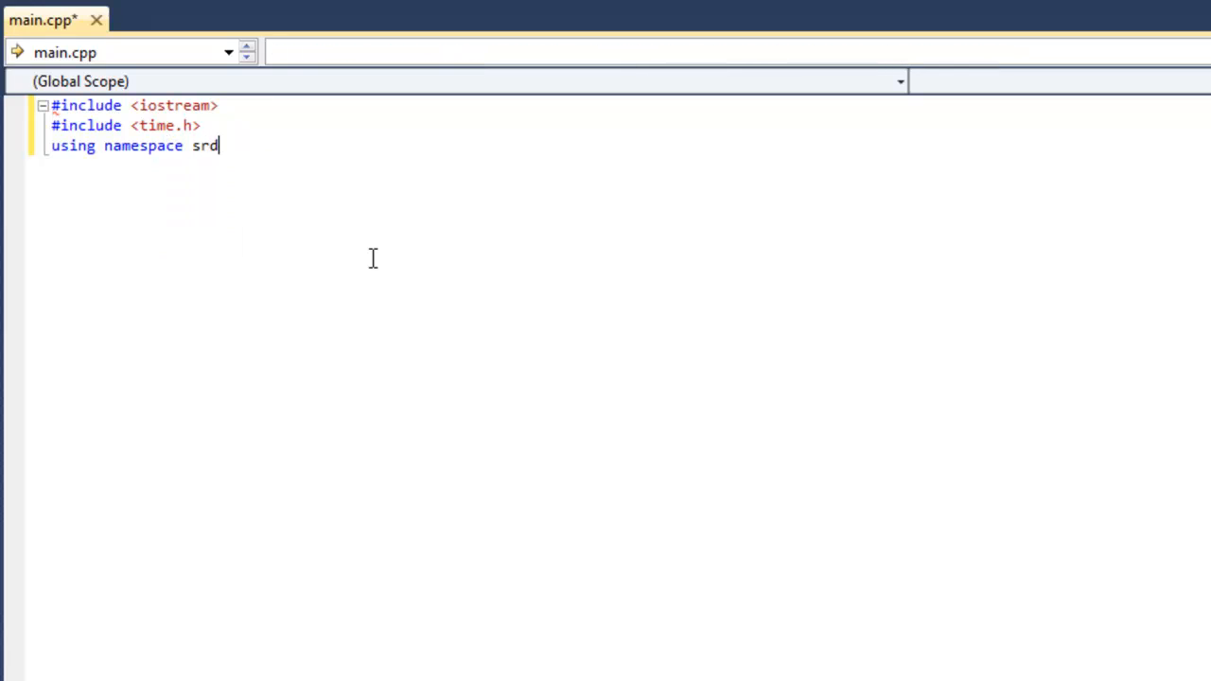
type(";")
Add 'using namespace std;' after the includes, fixing the srd typo.
key("Return")
key("Return")
key("BackSpace")
key("BackSpace")
key("BackSpace")
key("BackSpace")
key("BackSpace")
type("td")
type(";")
key("Return")
key("Return")
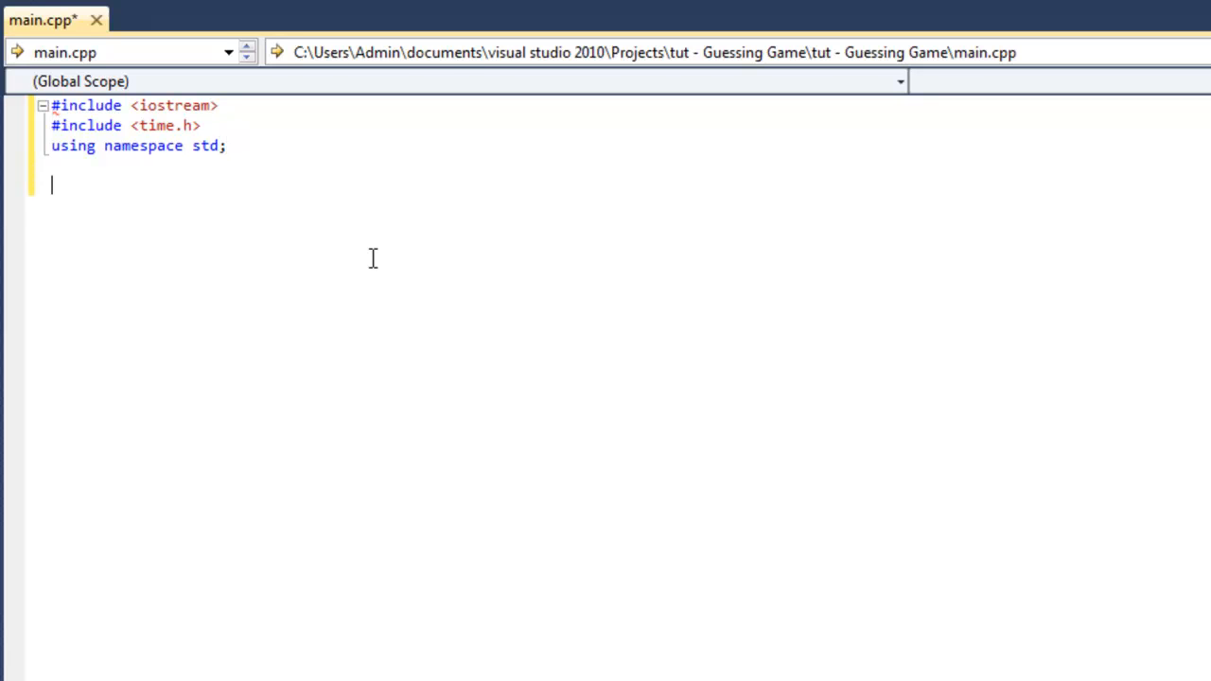
type("int main")
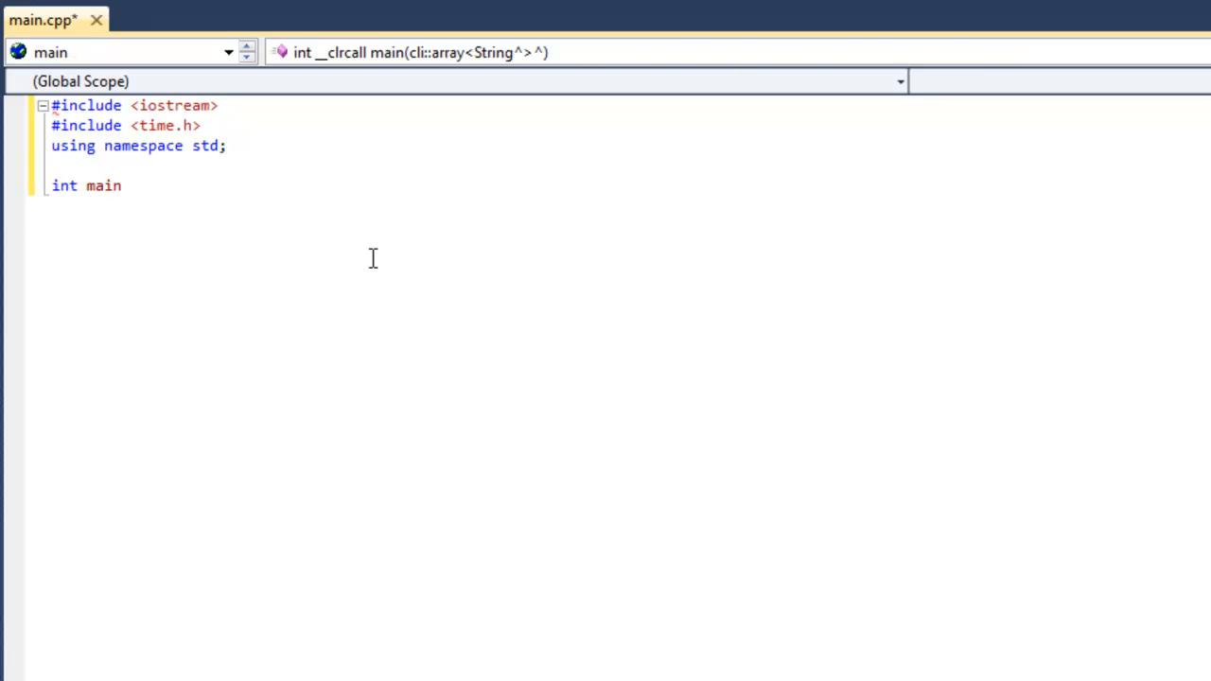
type("()")
Write int main() with its braces each on their own line and an indented empty body.
key("Right")
type("{")
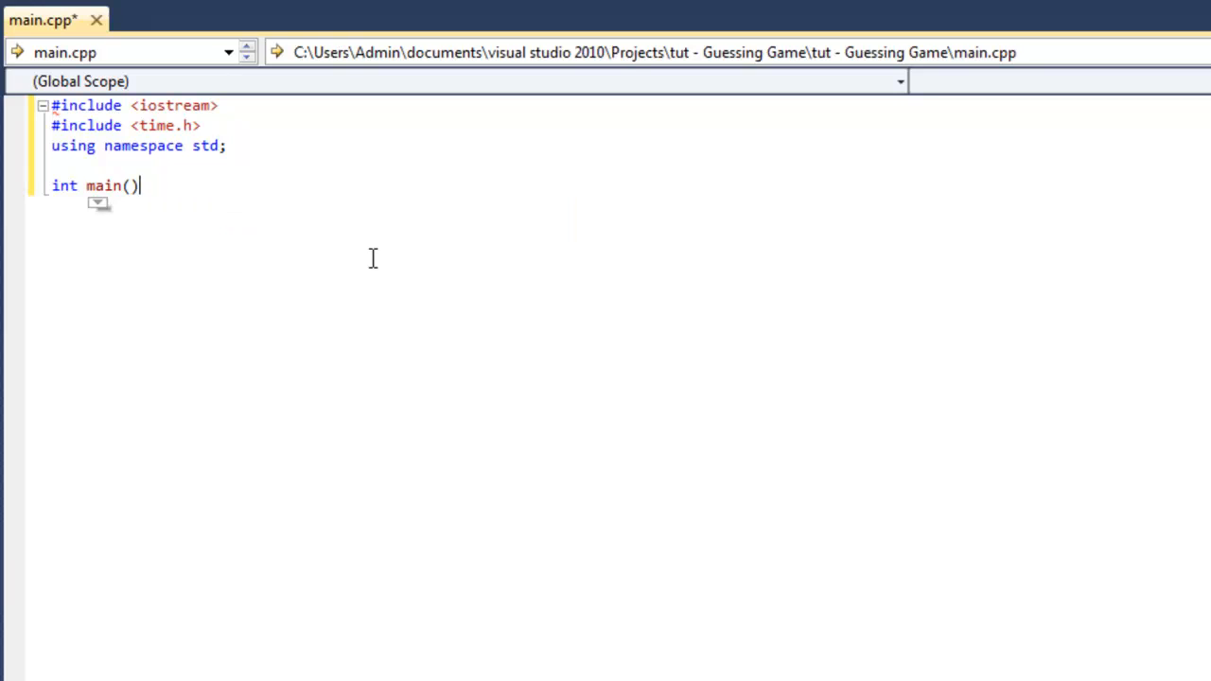
key("Return")
type("}")
key("Up")
key("Return")
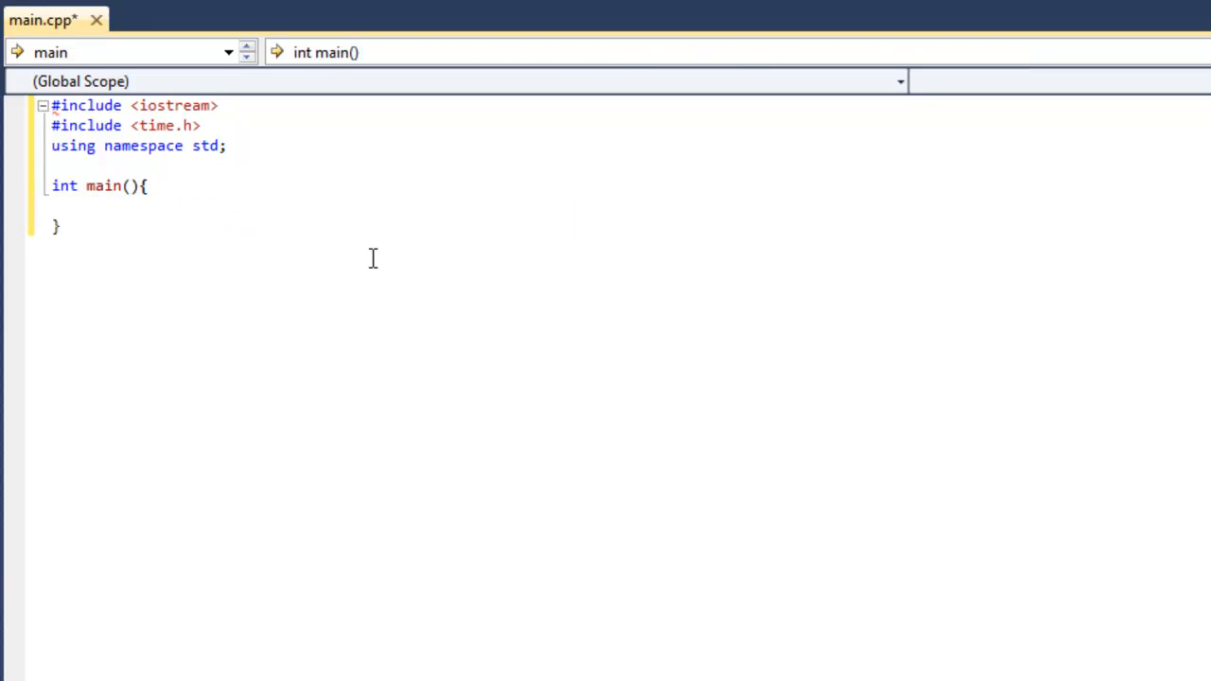
key("Up")
key("Return")
key("Down")
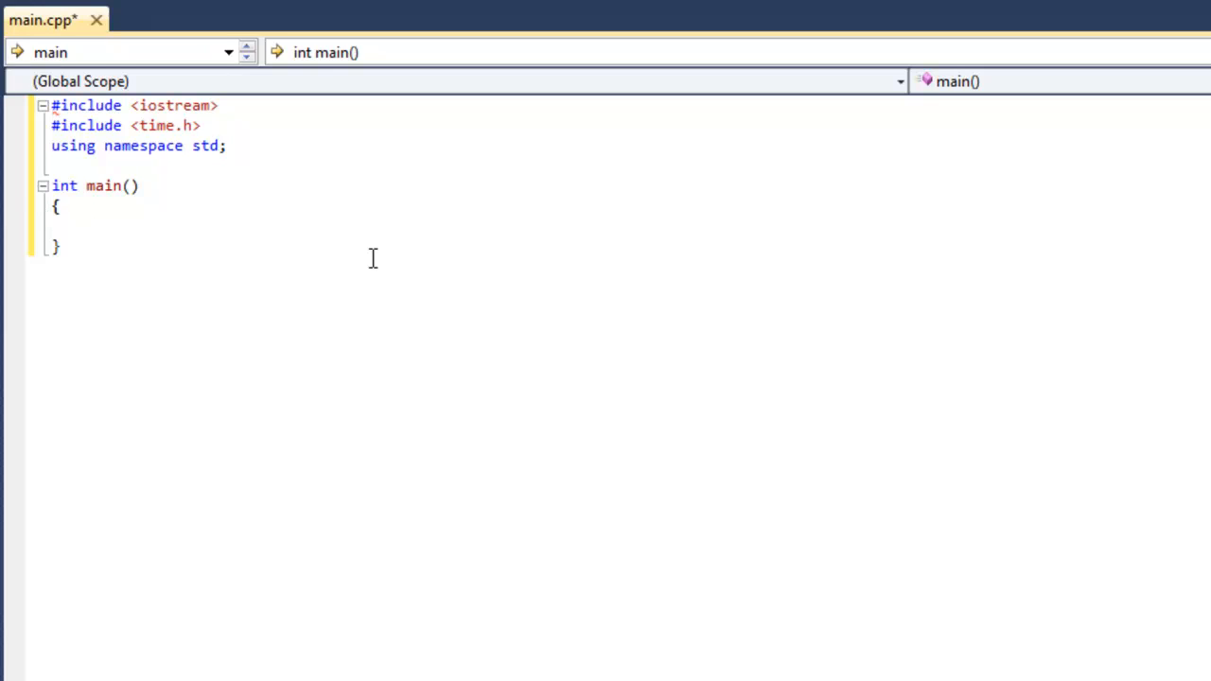
type("rou")
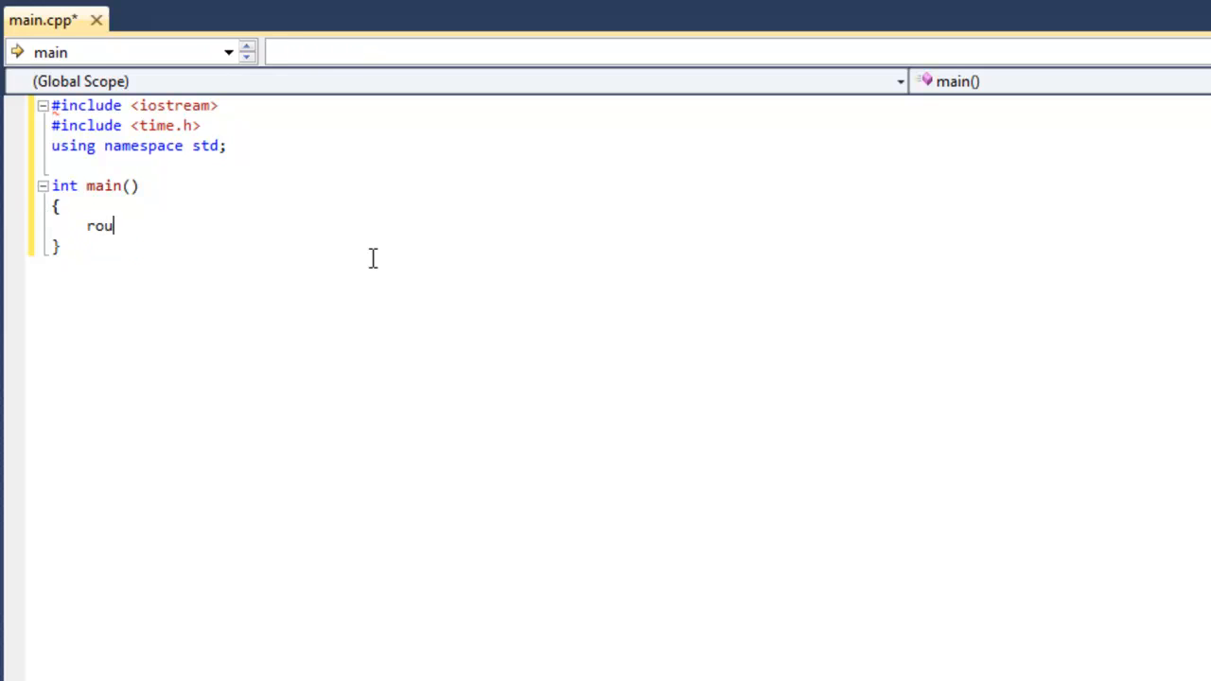
Add 'return 0;' inside main, correcting the ruturn typo, with a blank line above it.
key("BackSpace")
key("BackSpace")
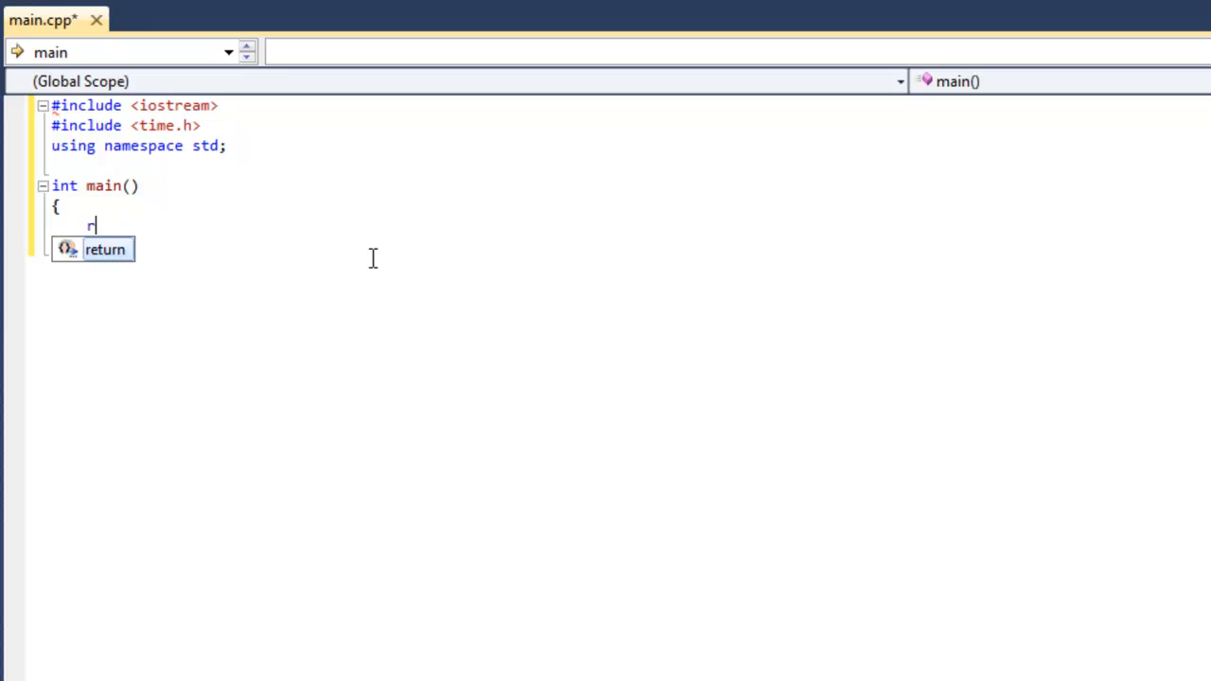
type("uturn 0")
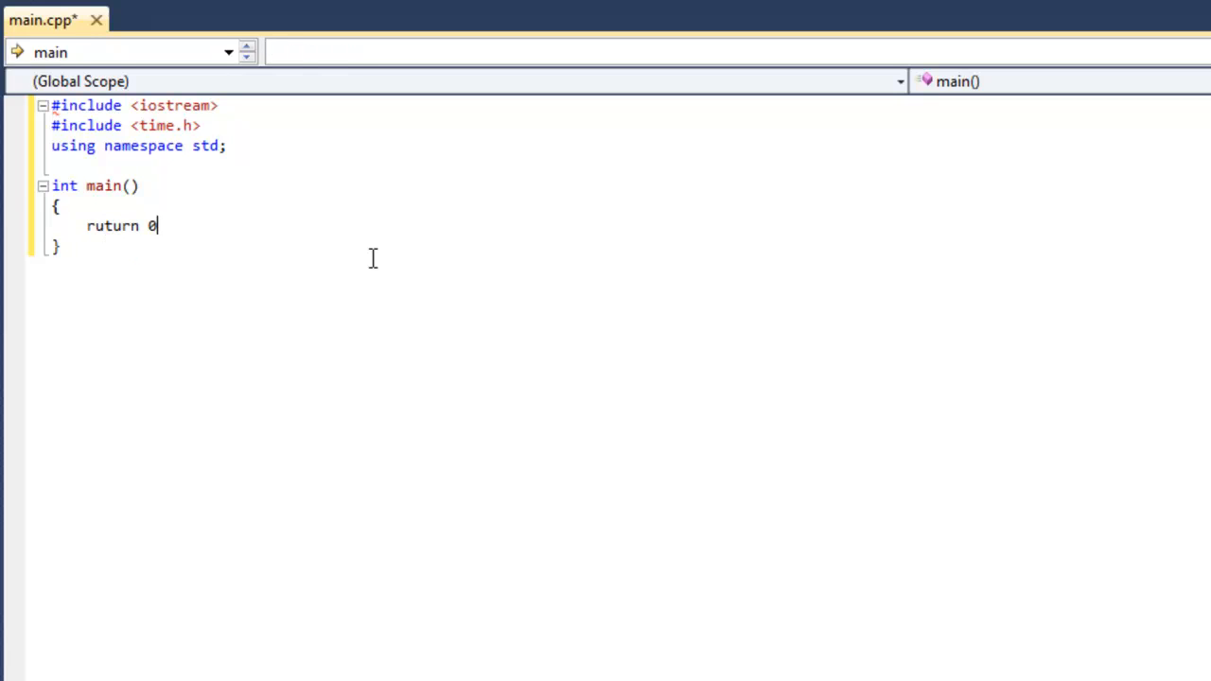
type(";")
key("Left")
key("Left")
key("Left")
key("Right")
key("Left")
key("Left")
key("Left")
key("Left")
key("BackSpace")
type("e")
key("Up")
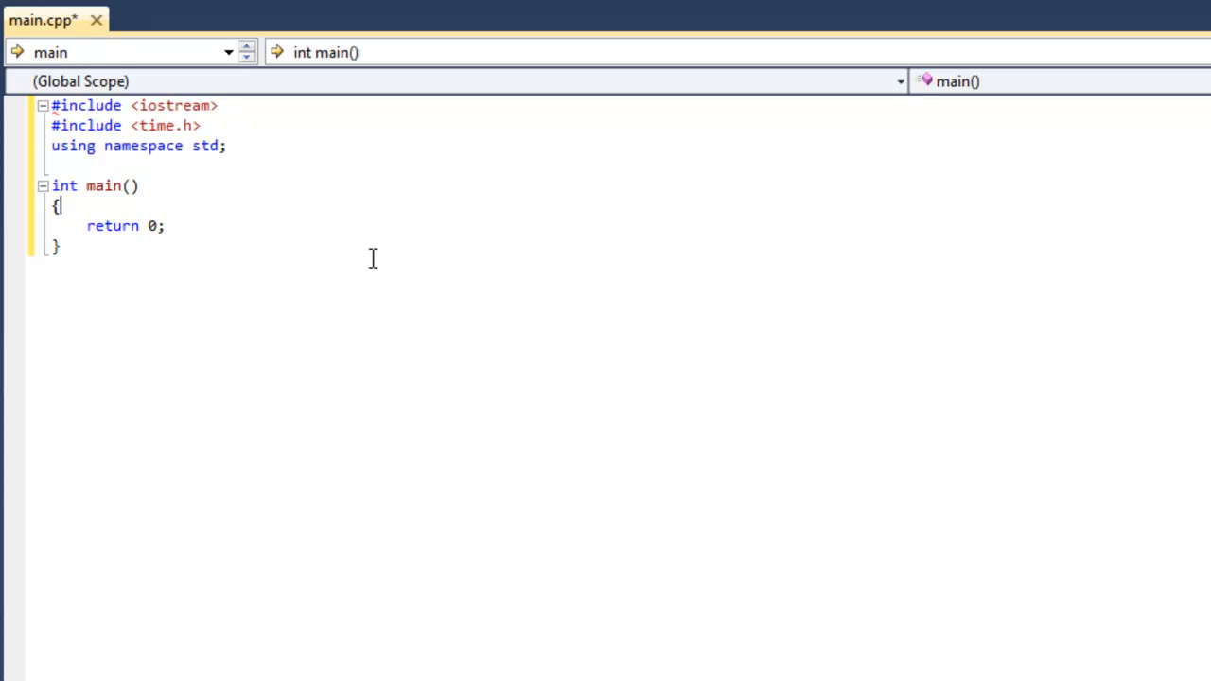
key("Return")
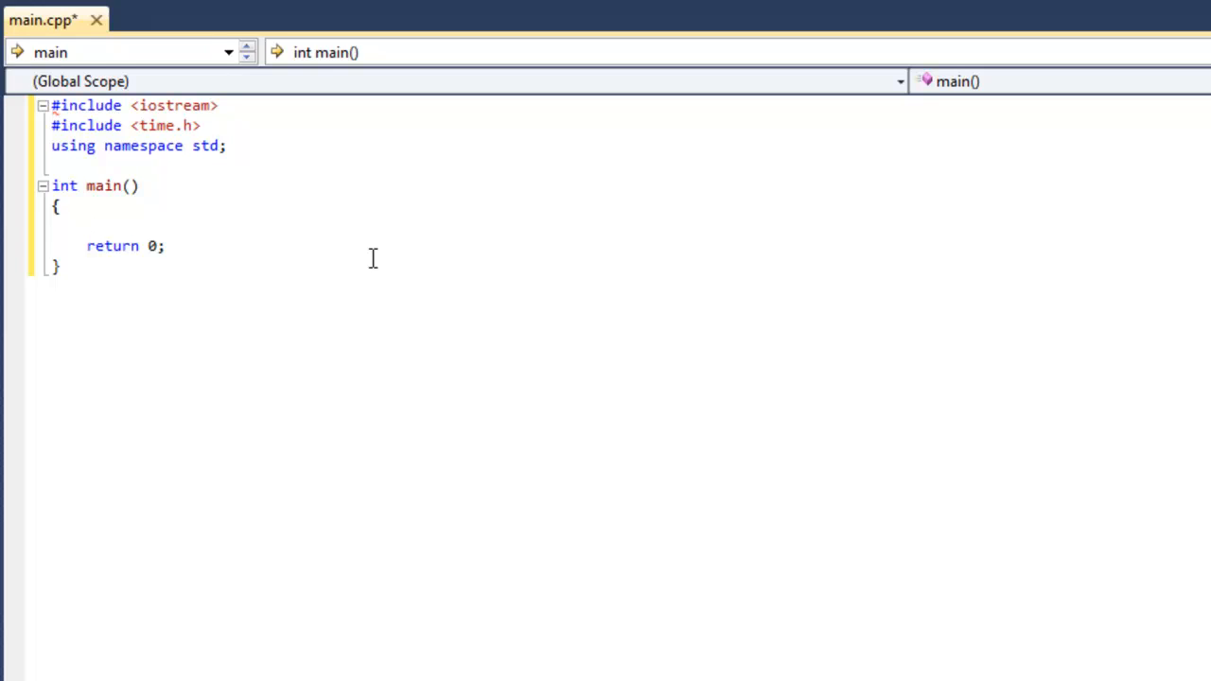
type("int ")
type("Guesses")
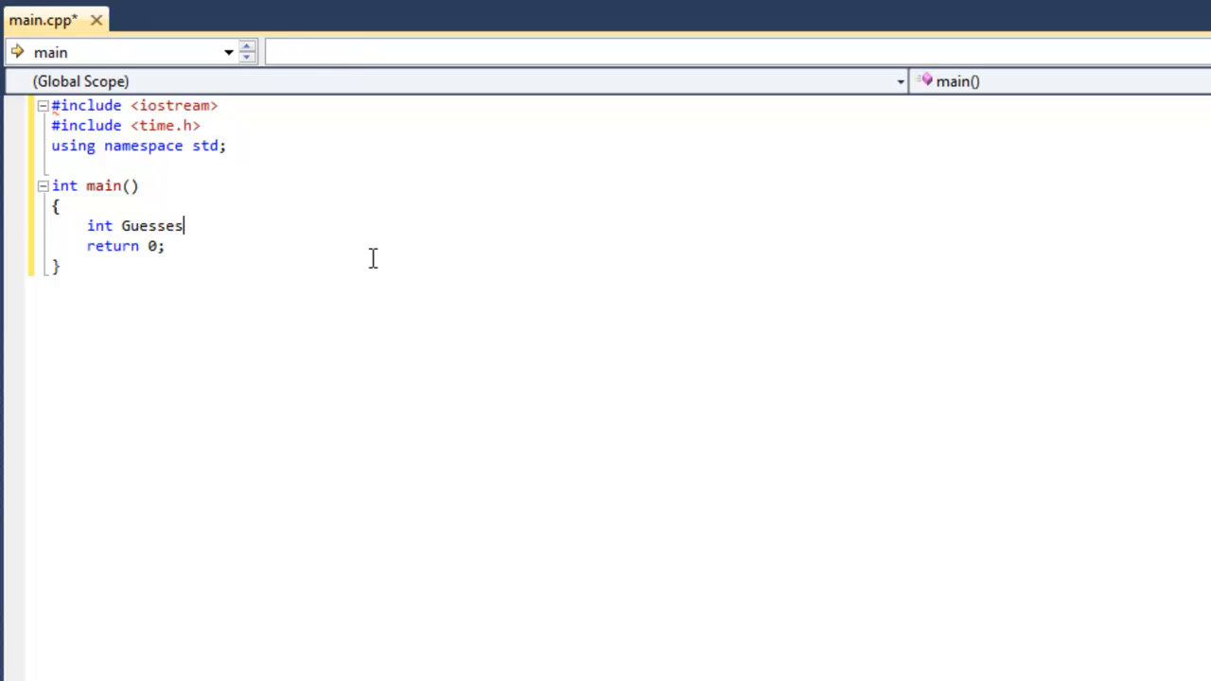
type(";")
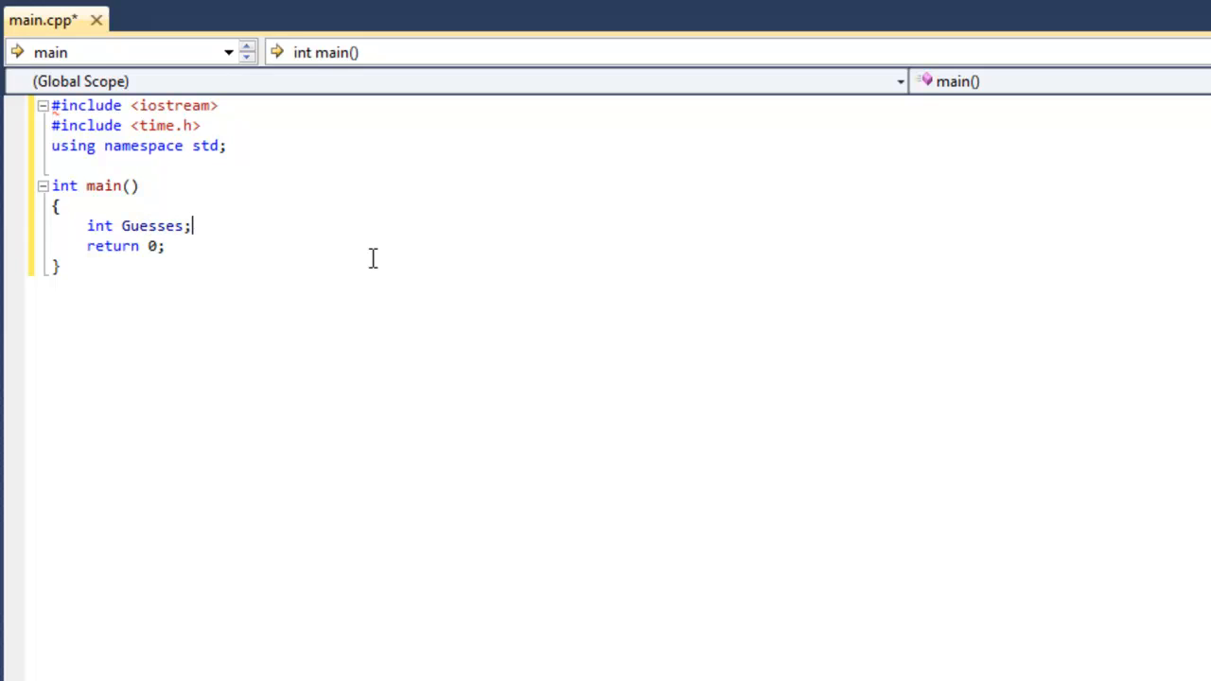
Declare int Guesses = 5, int Guess and int Answer at the start of main.
key("Left")
type("= 5")
key("Right")
key("Return")
type("int ")
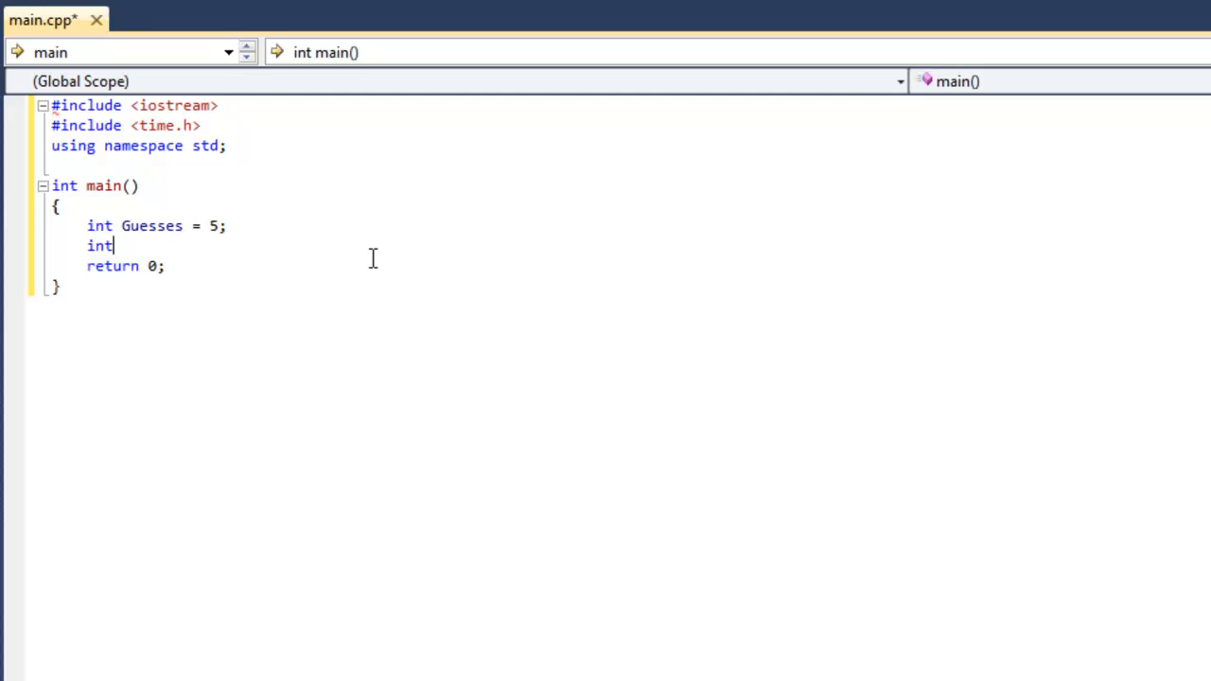
type("Guess")
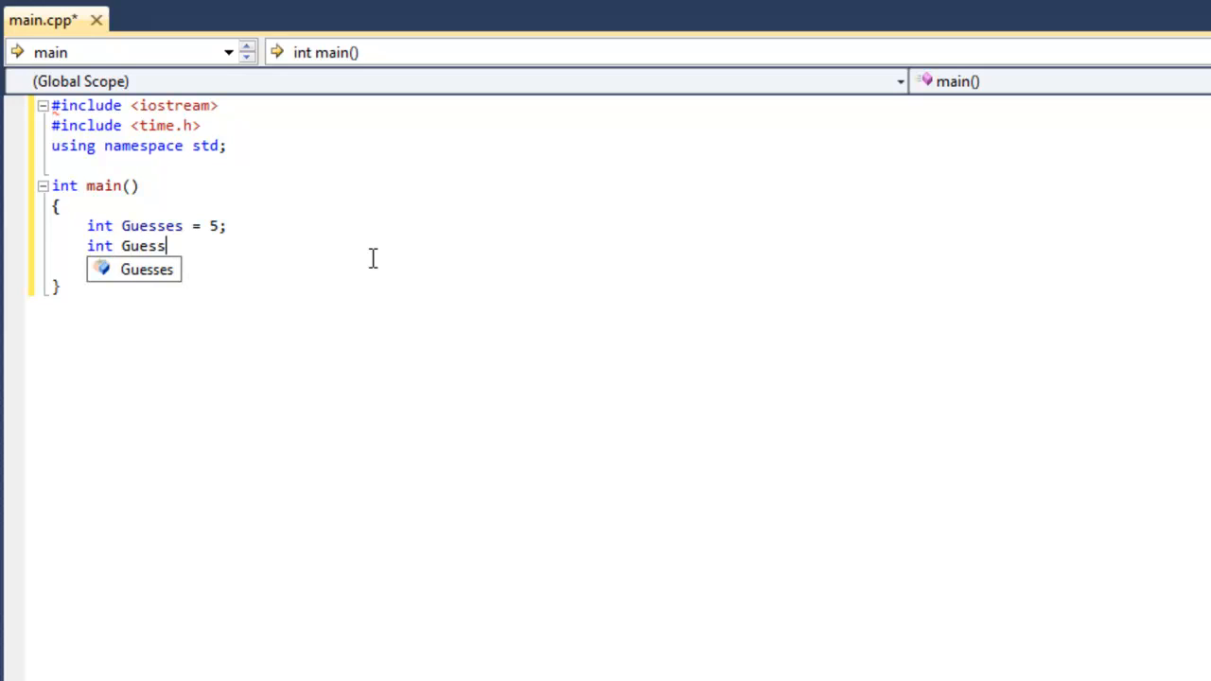
type(";")
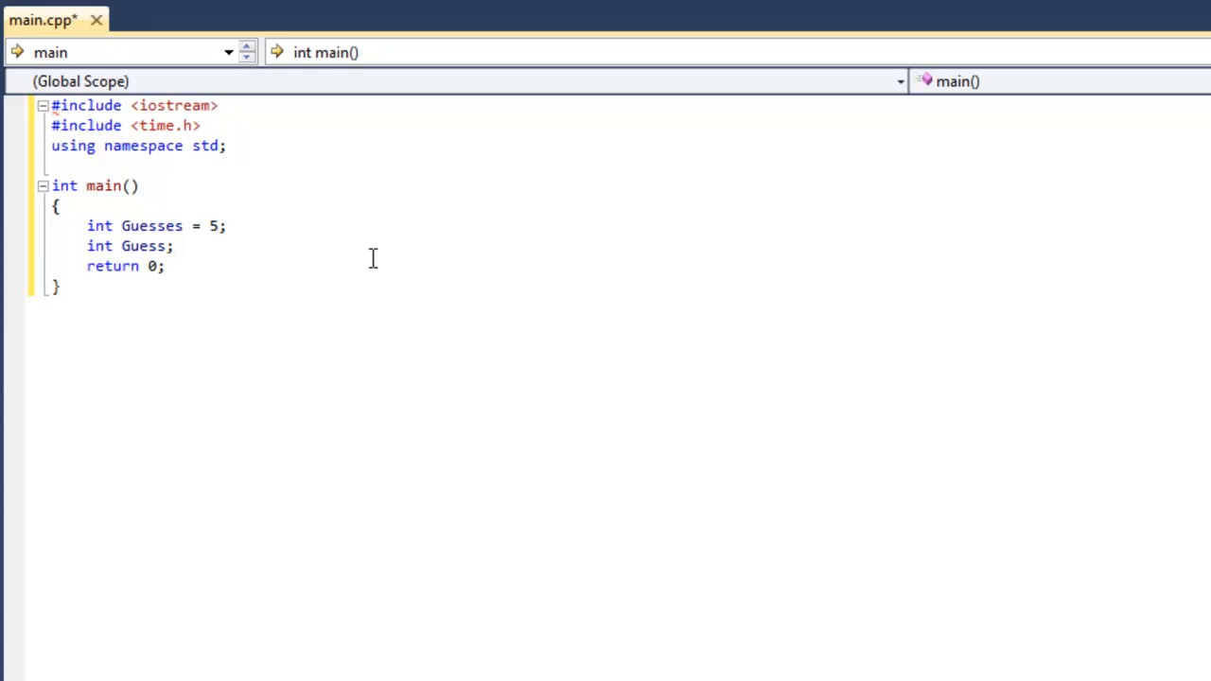
key("Return")
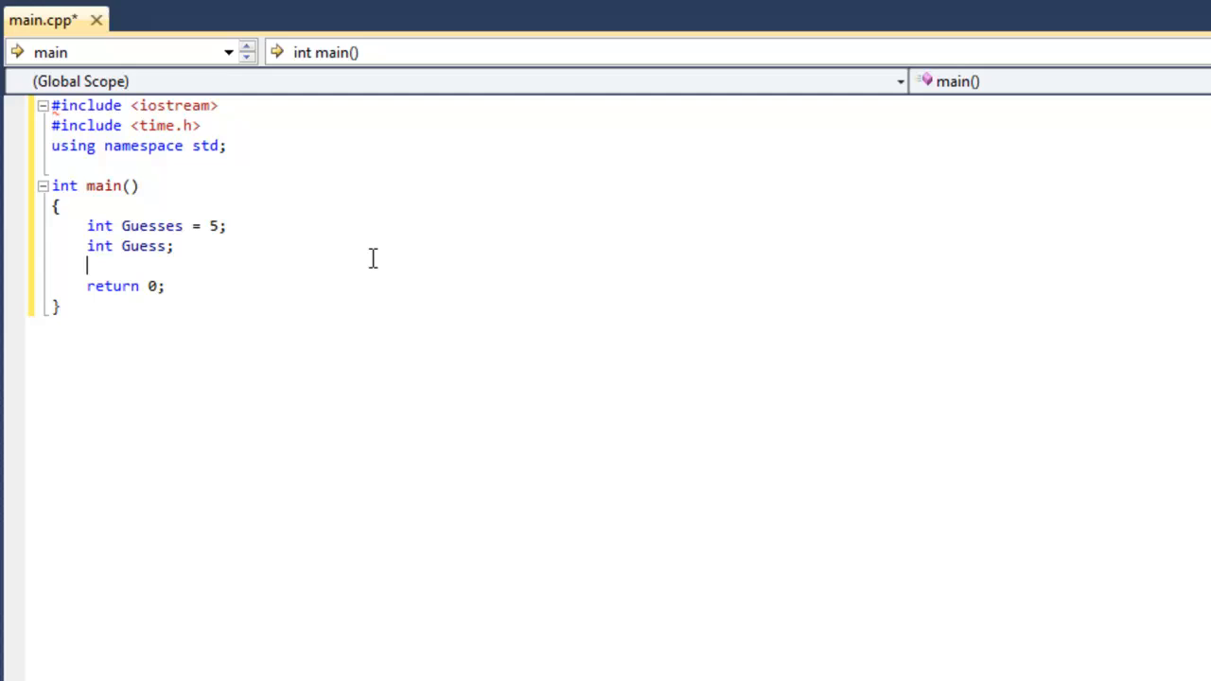
type("int A")
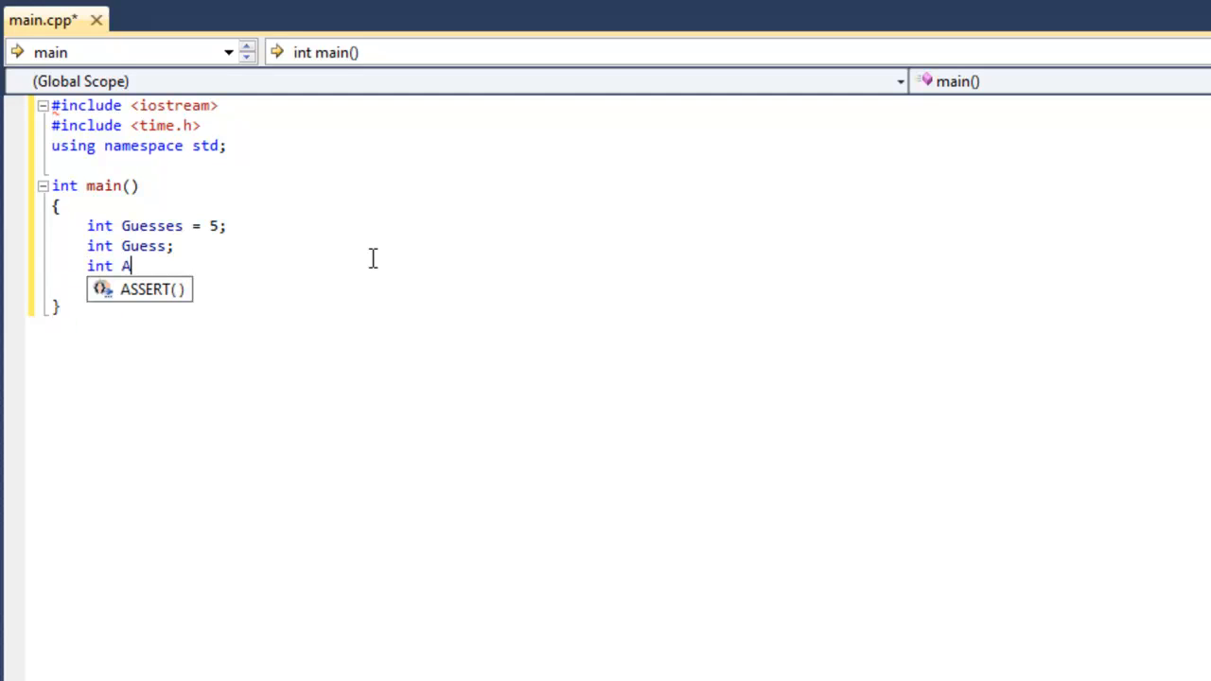
type("s")
key("BackSpace")
type("ns")
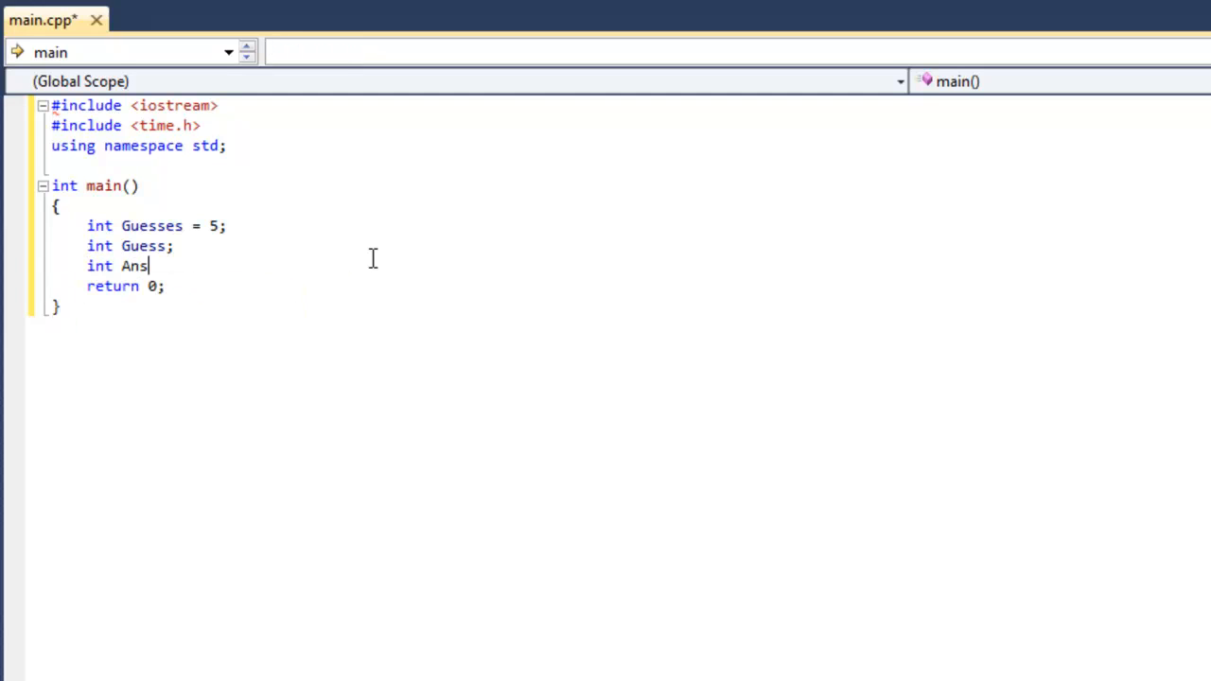
type("wer;")
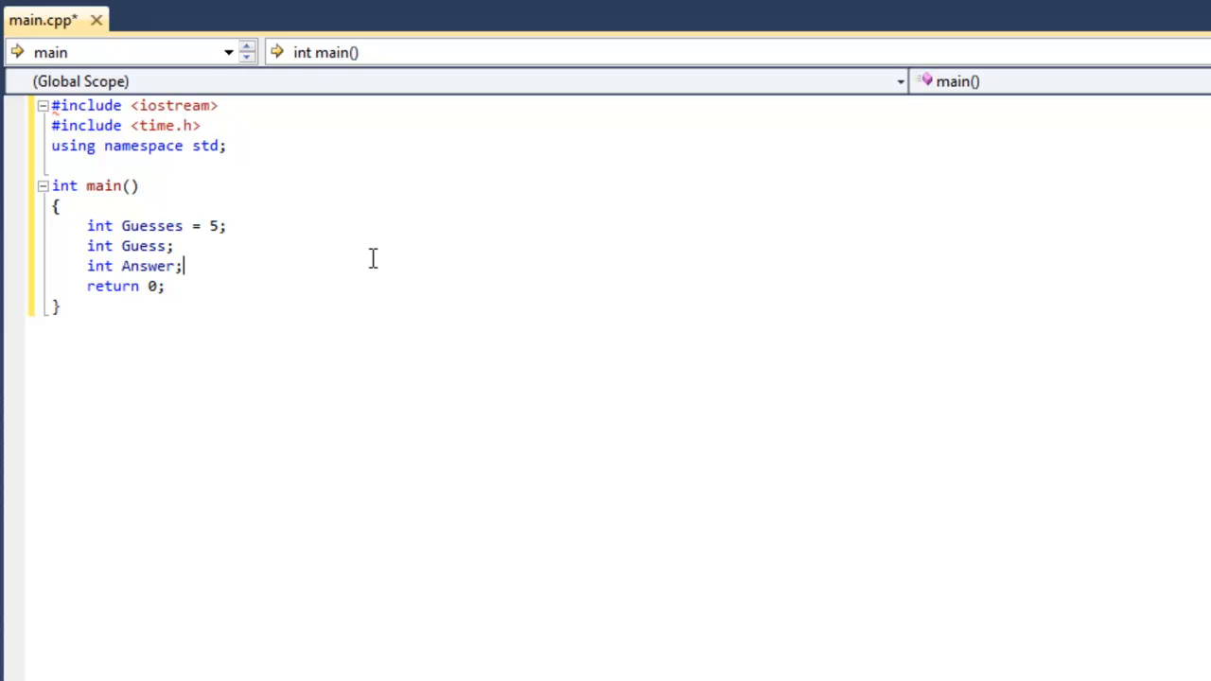
Add srand(time(null)); below the declarations to seed the random generator.
key("Return")
key("Return")
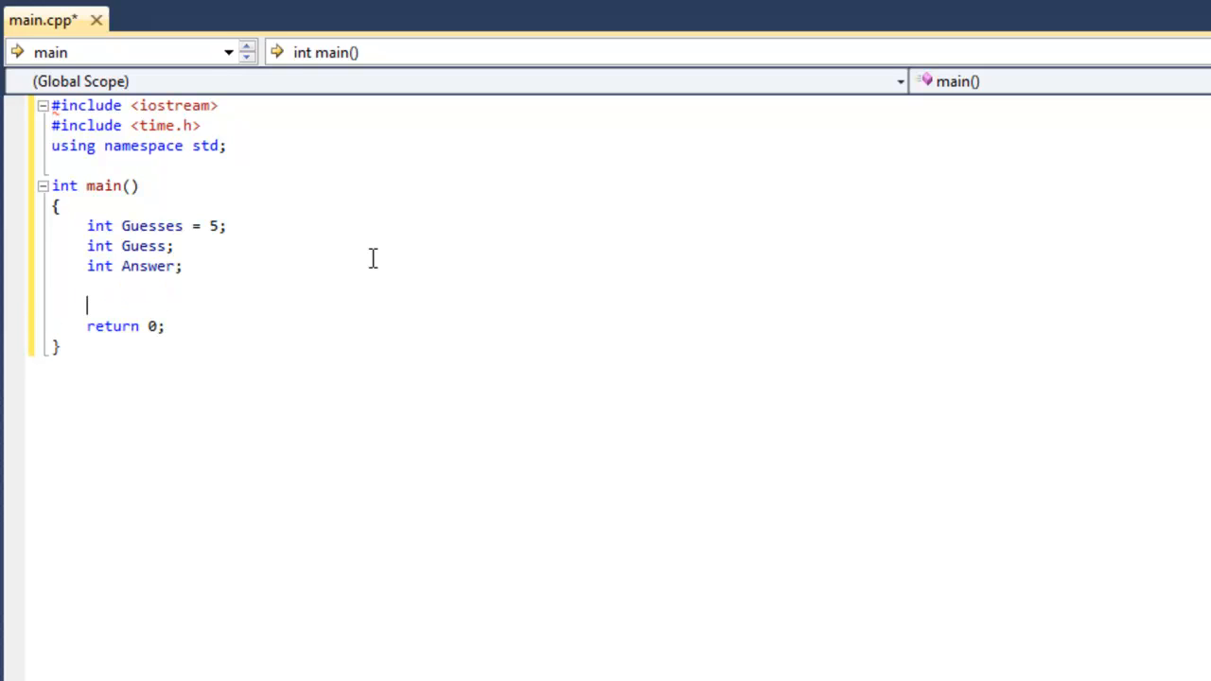
key("Return")
key("Up")
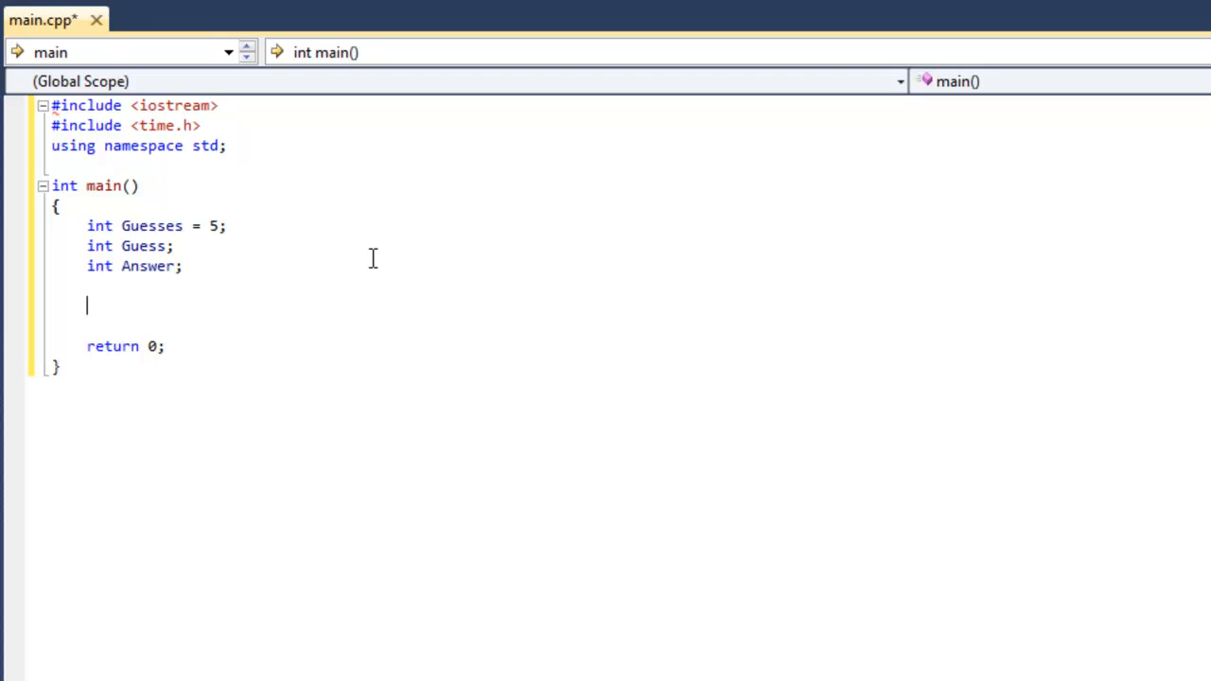
type("sra")
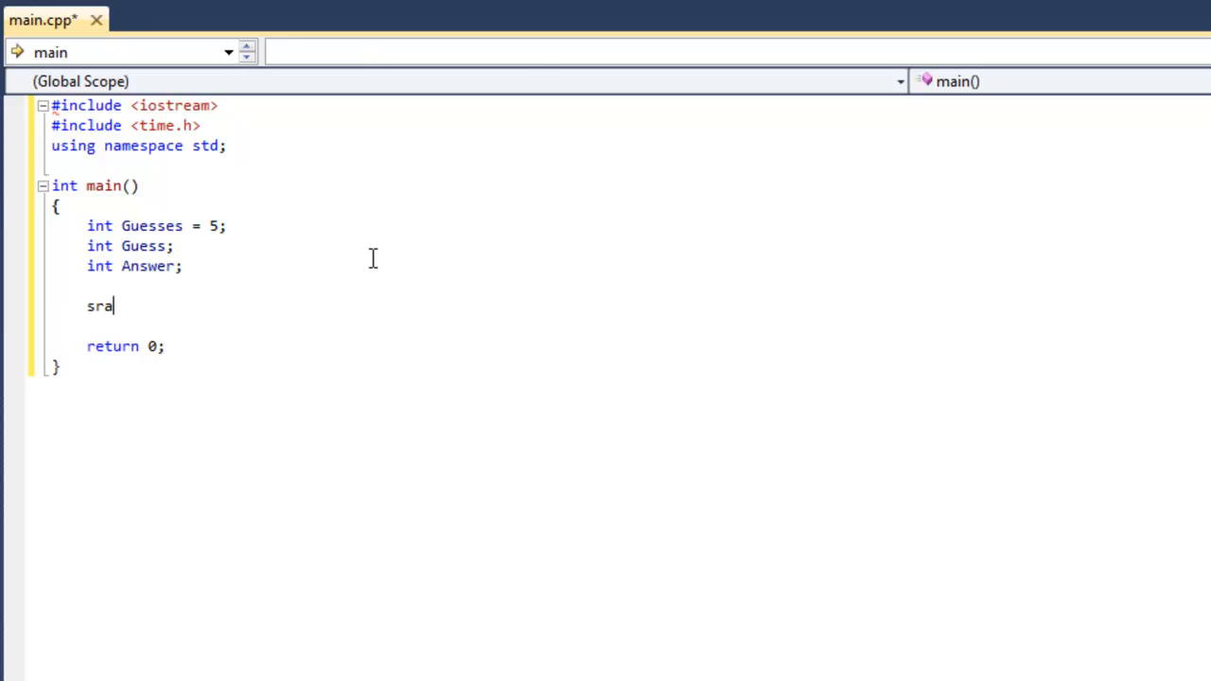
type("nd(")
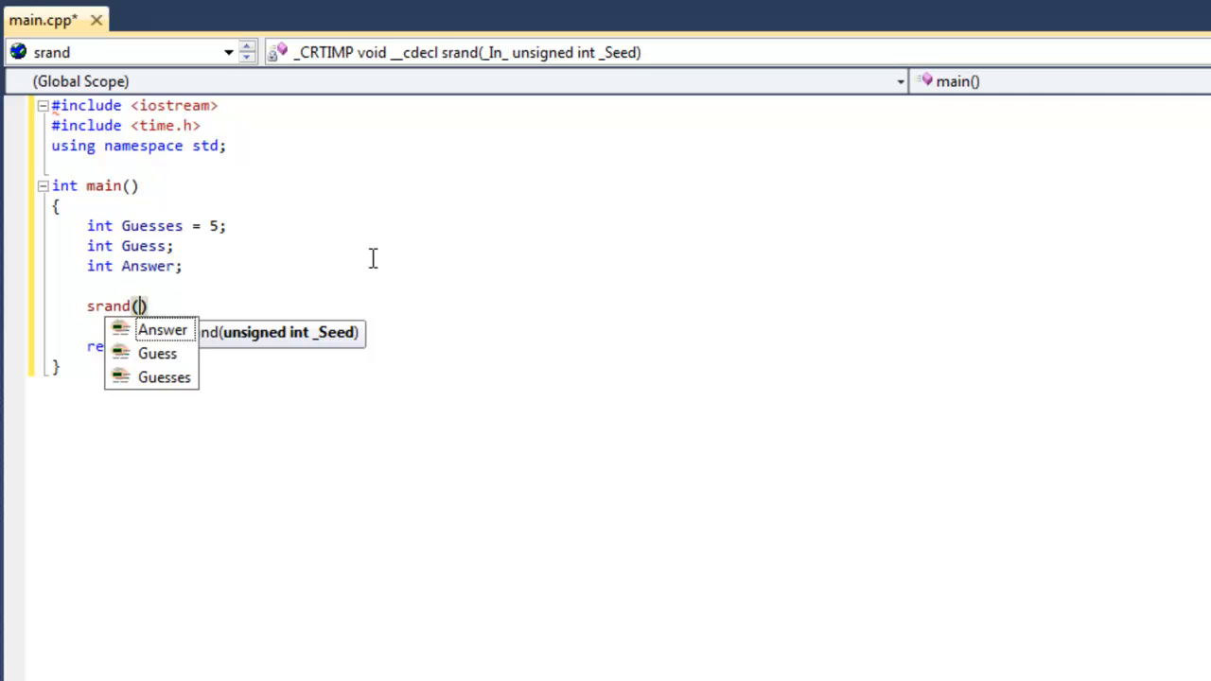
type("time")
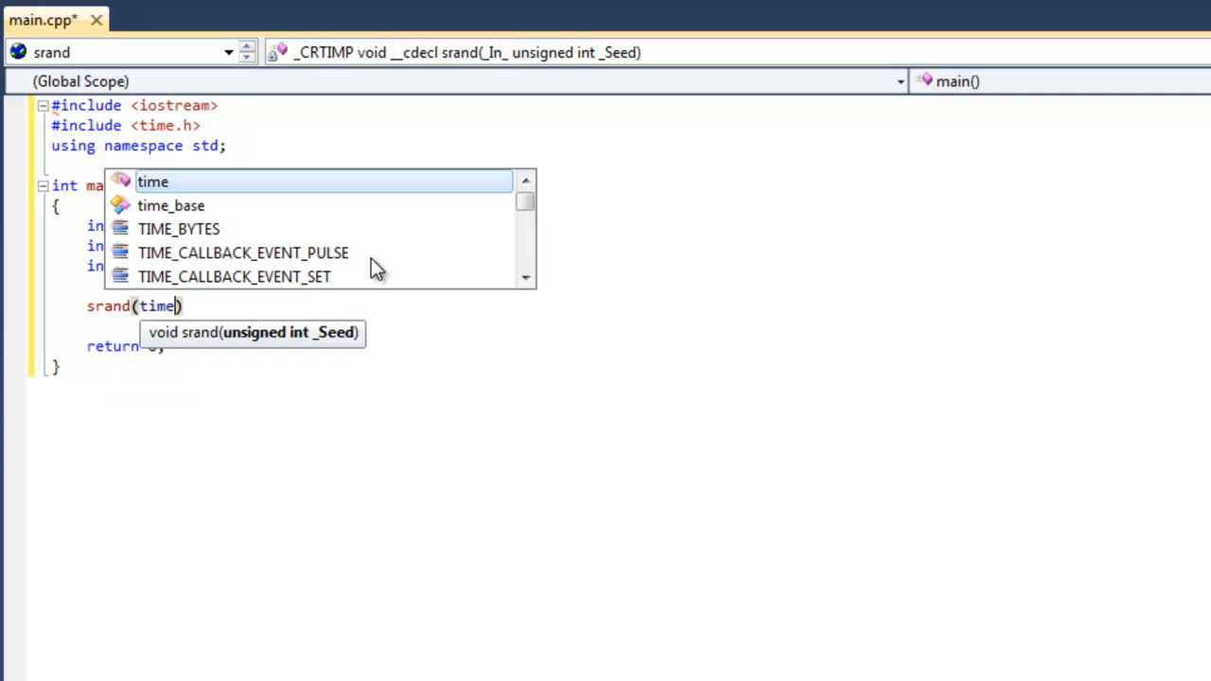
type("(")
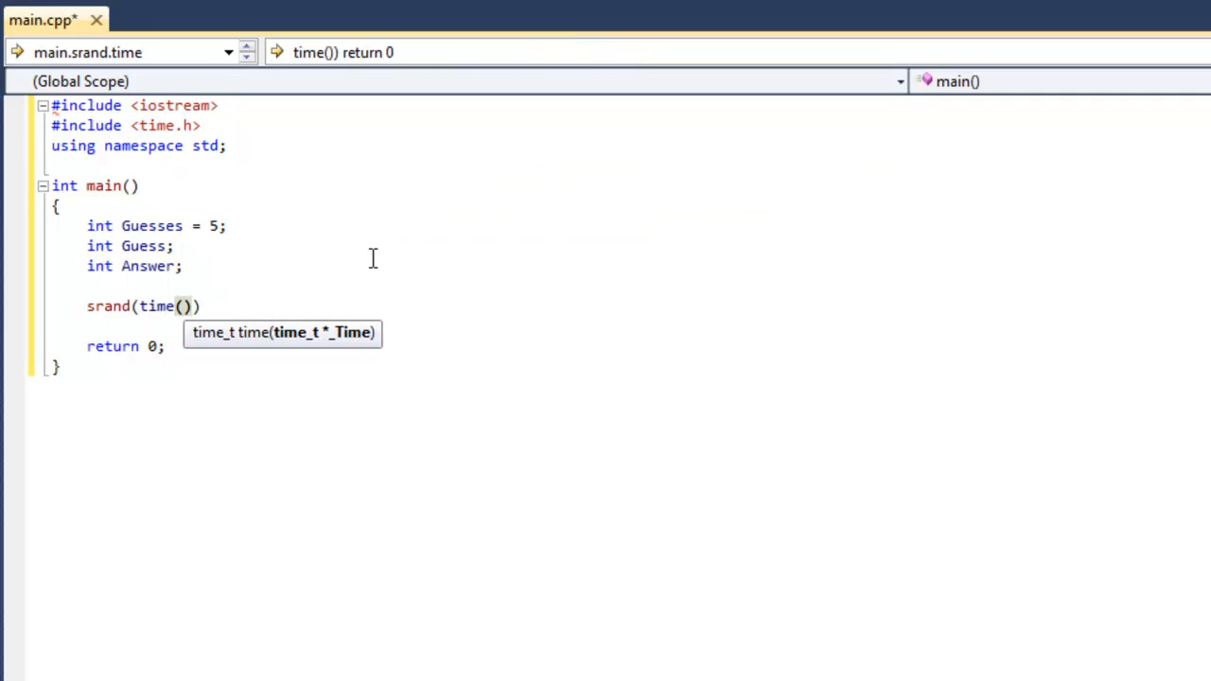
type("nu")
type("ll")
key("End")
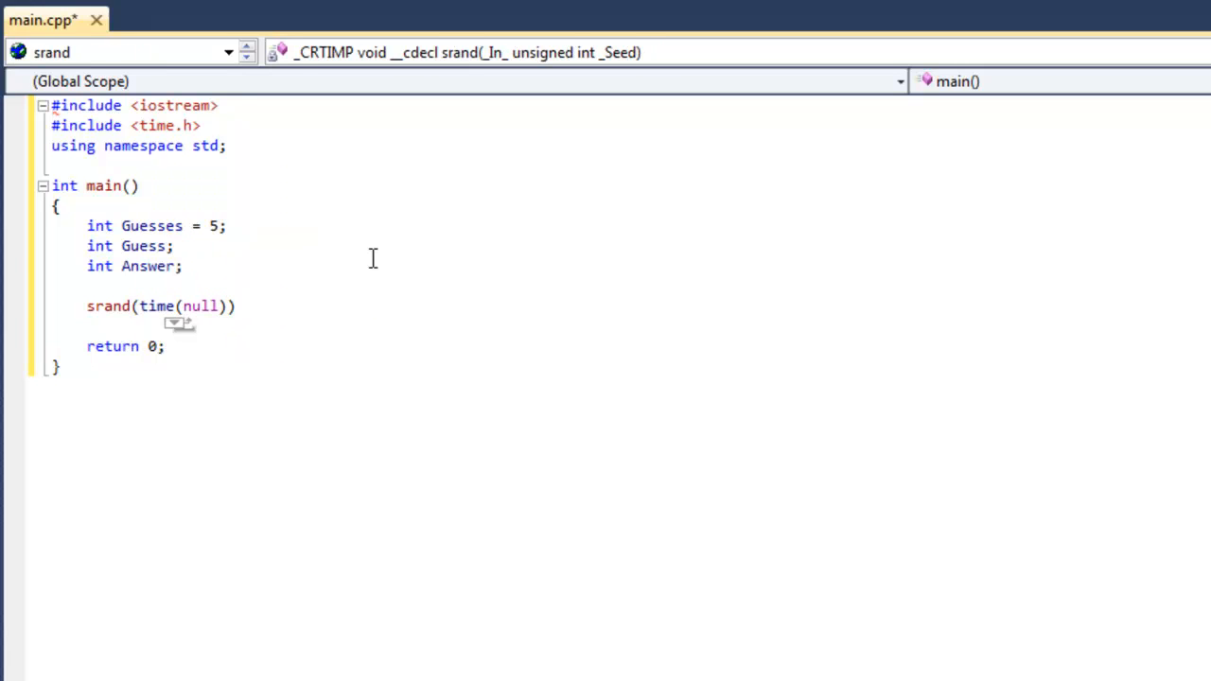
type(";")
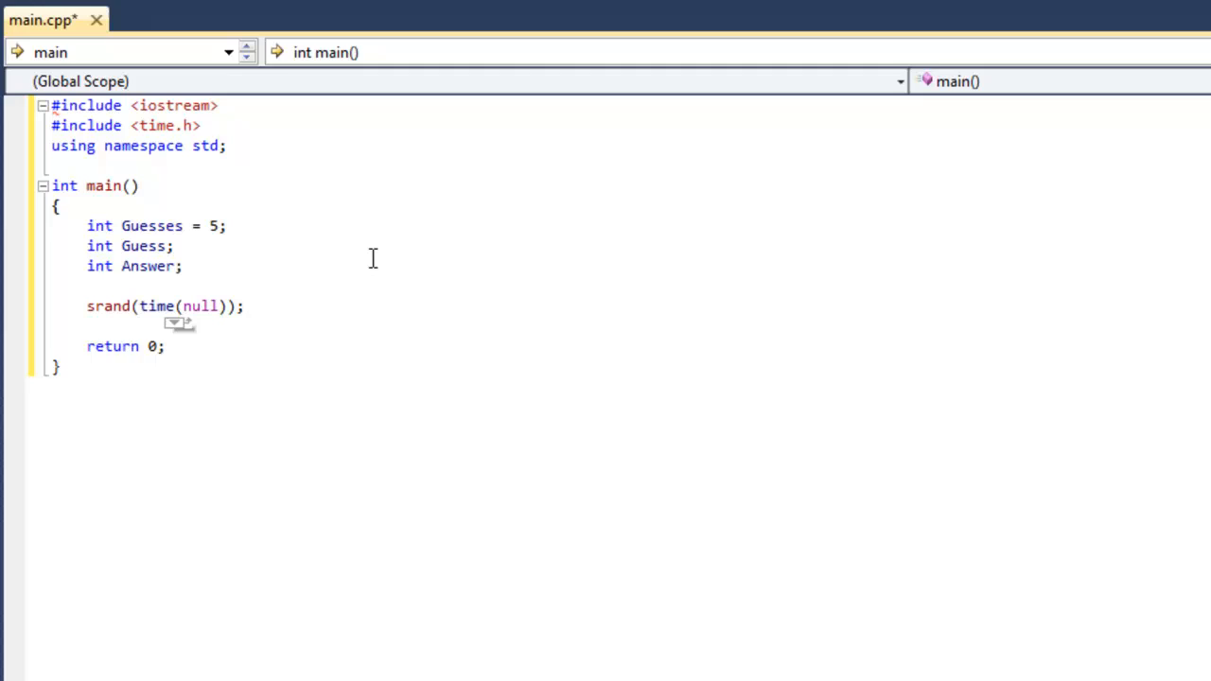
key("Return")
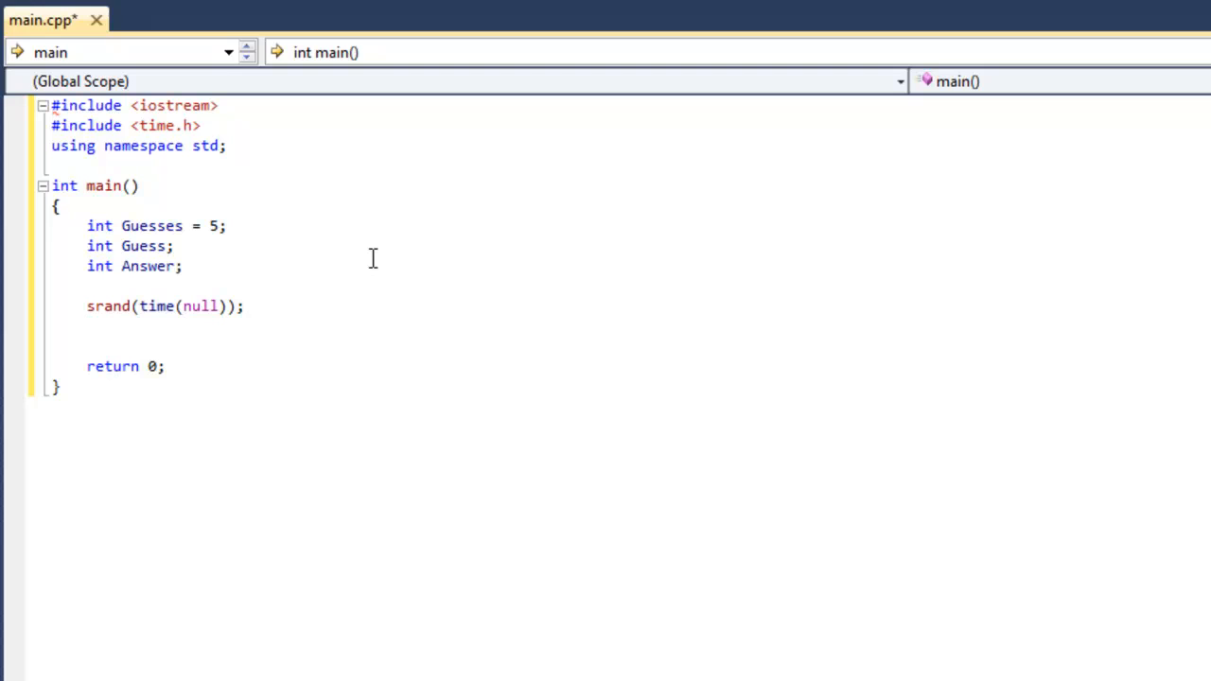
type("Answer")
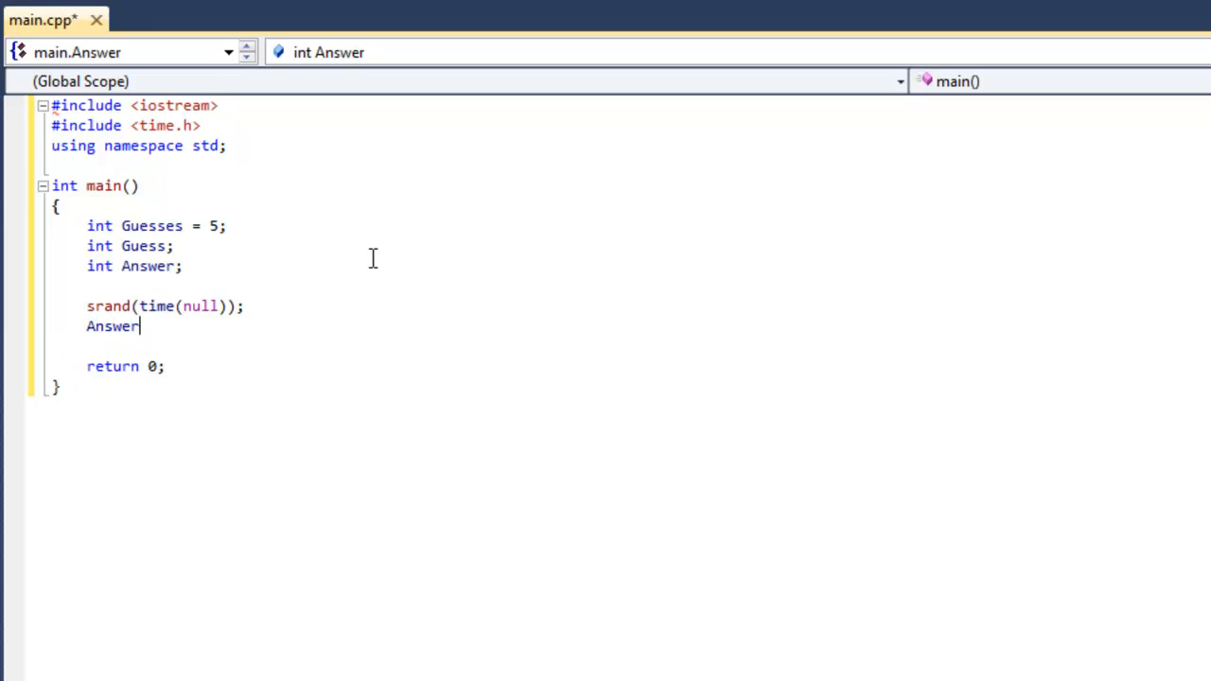
type(" = ")
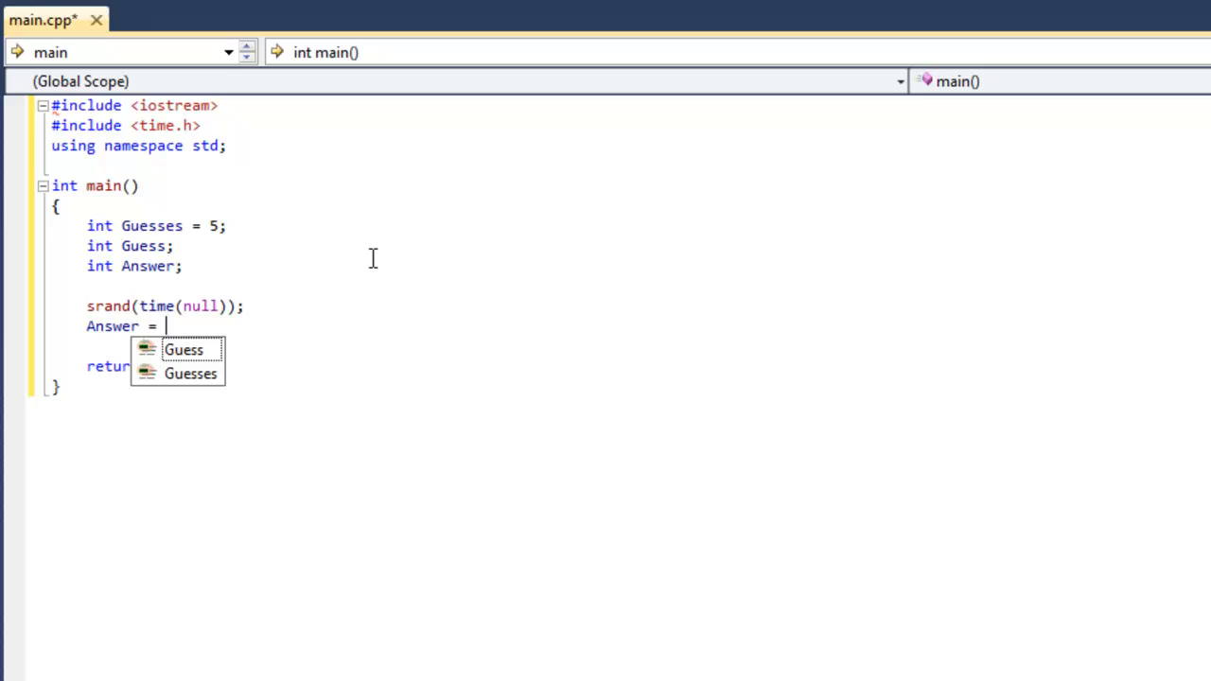
type("rand")
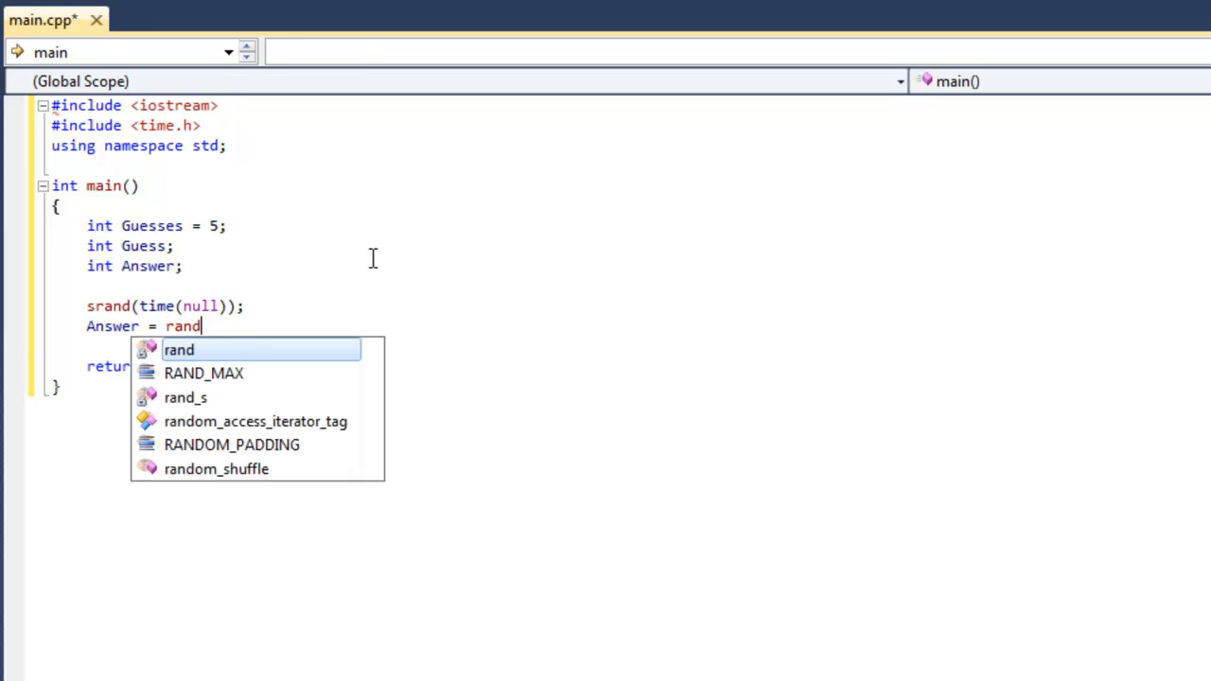
type("() ")
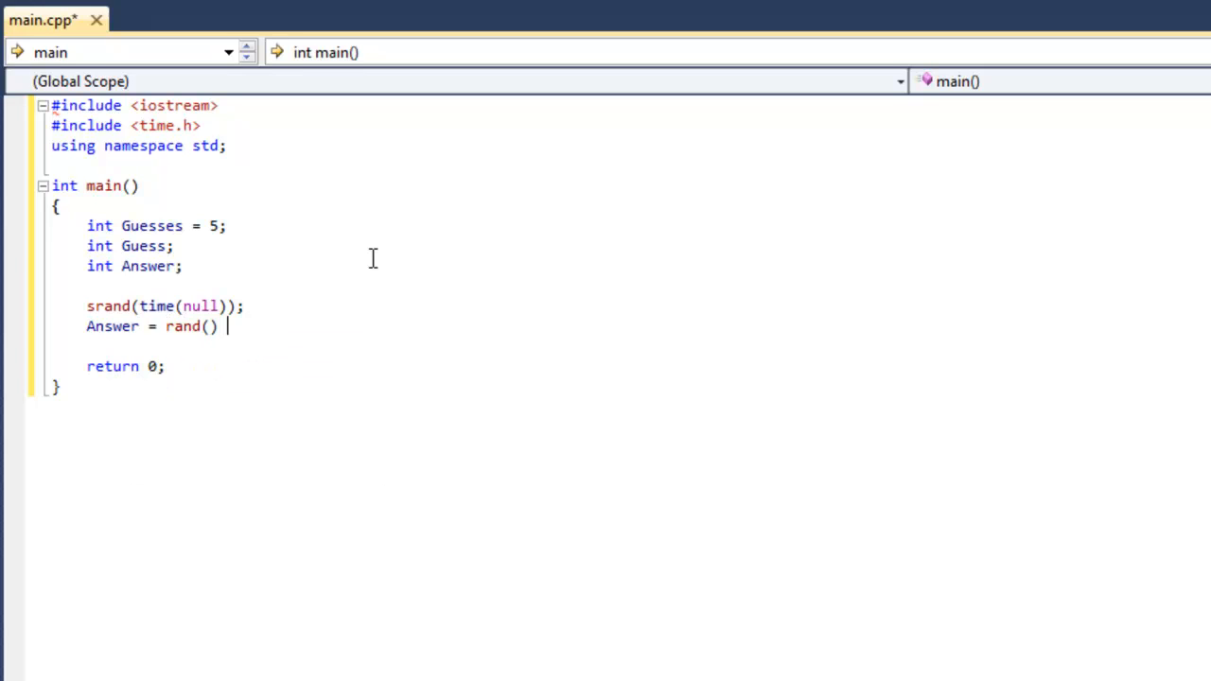
type("% 1")
Assign Answer = rand() % 20 + 1; on the line after the srand call.
key("BackSpace")
type("20 + ")
type("1;")
key("Return")
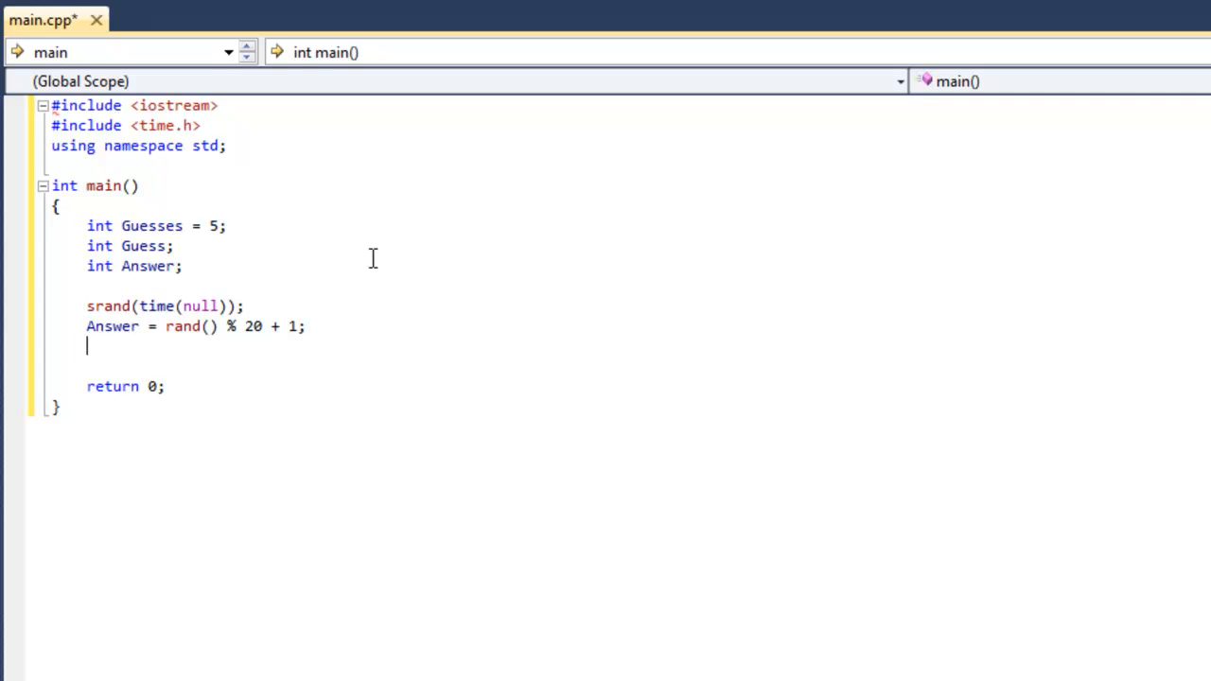
Write two cout lines: the welcome message and the 1-to-20 prompt with the number of tries.
key("Return")
type("co")
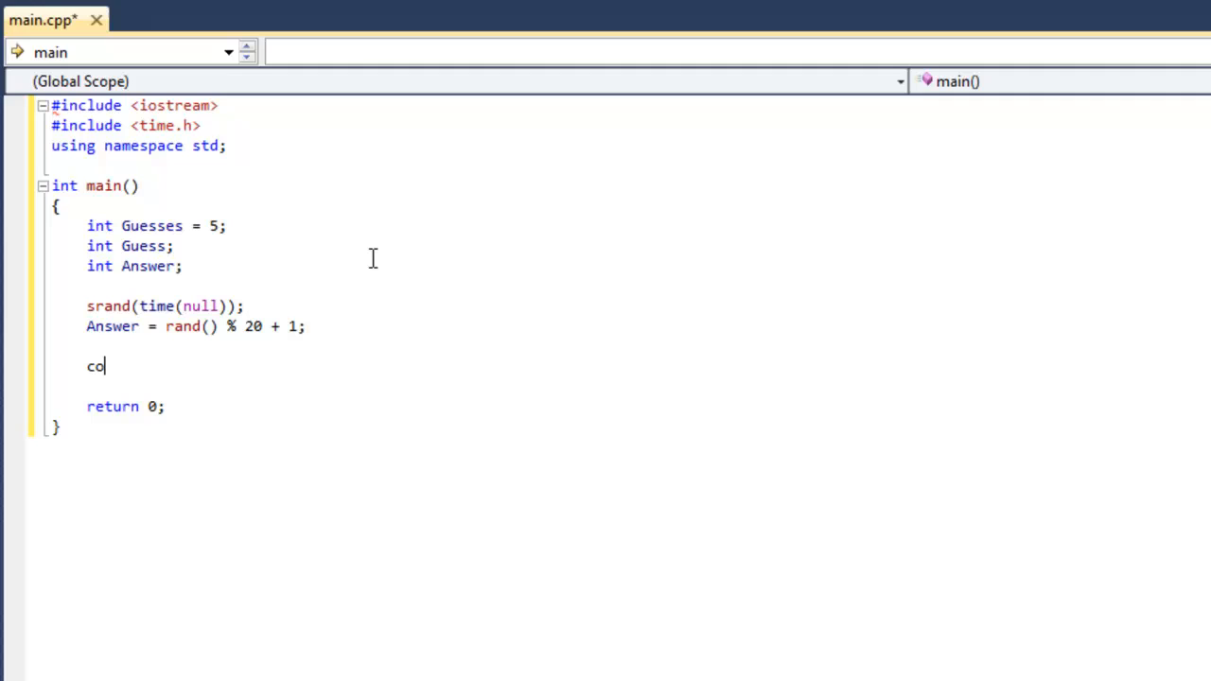
type("ut << ")
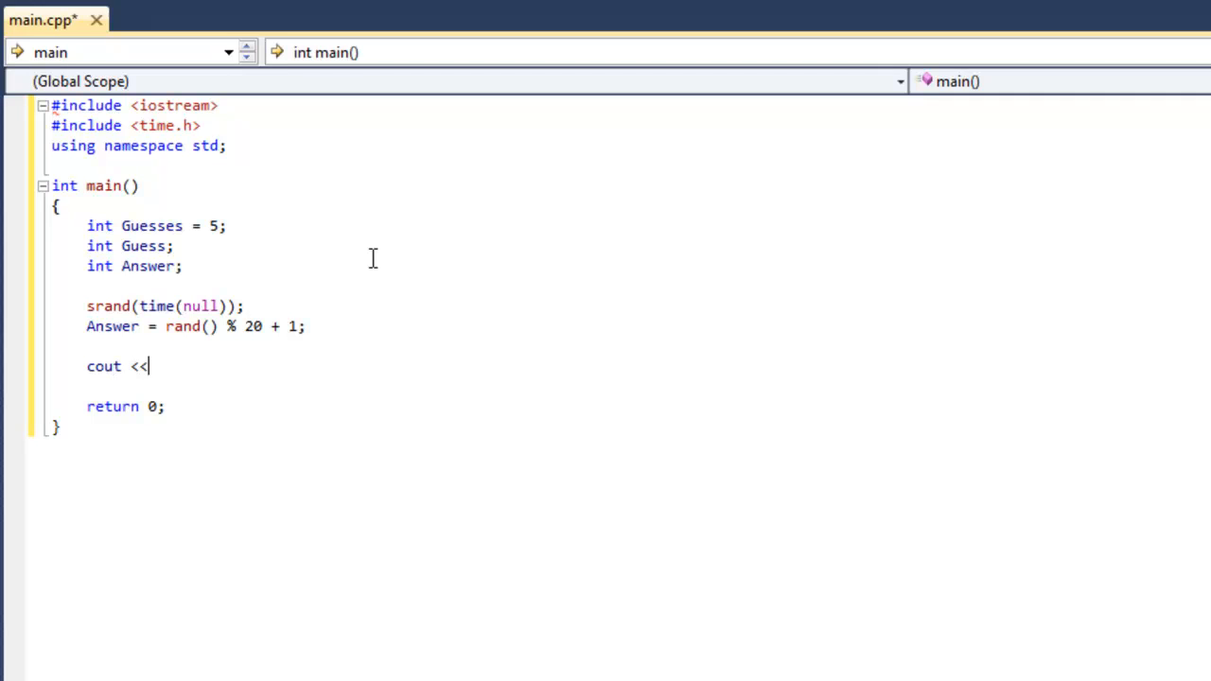
type("\"\"")
key("Left")
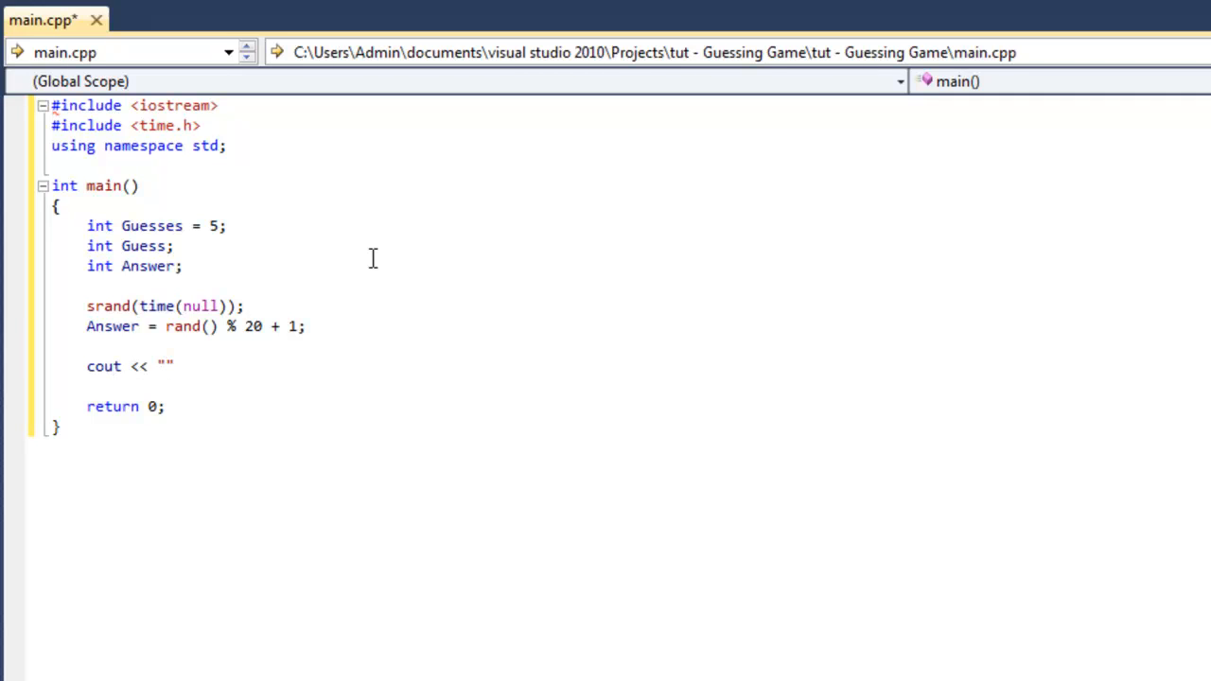
type("W")
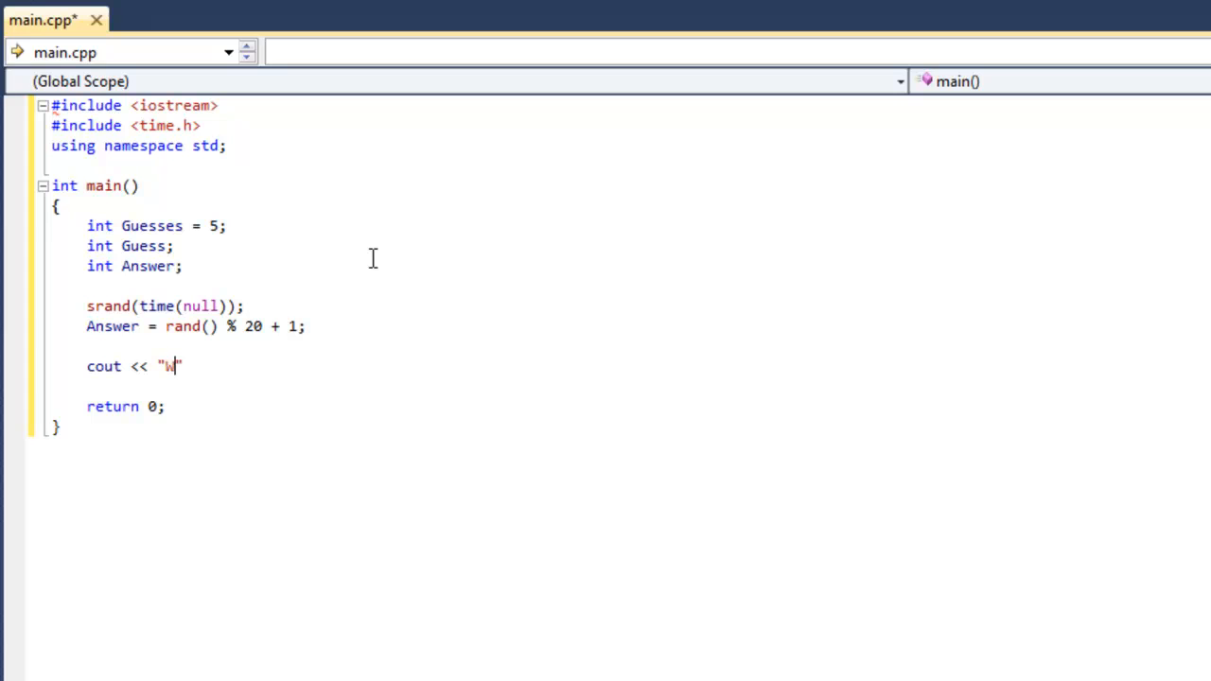
type("el")
type("come to the Guessing Game.\\n")
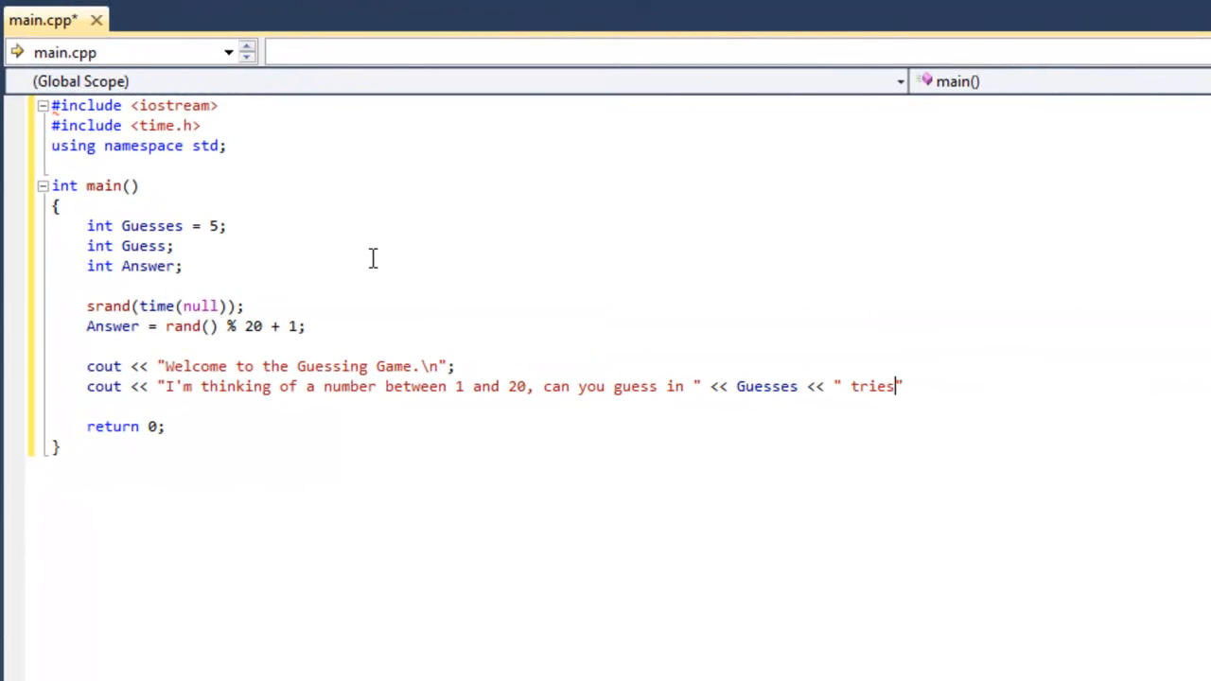
type("?\\n\"")
type(";")
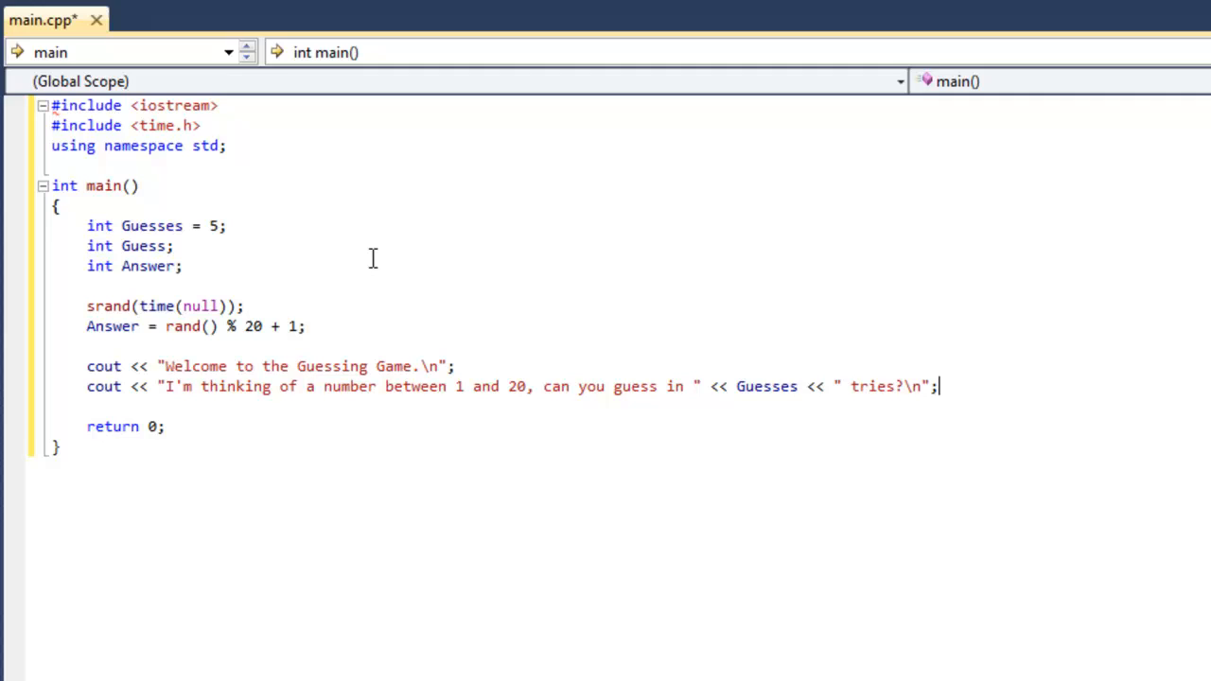
key("Left")
key("Left")
key("Left")
key("Left")
key("Left")
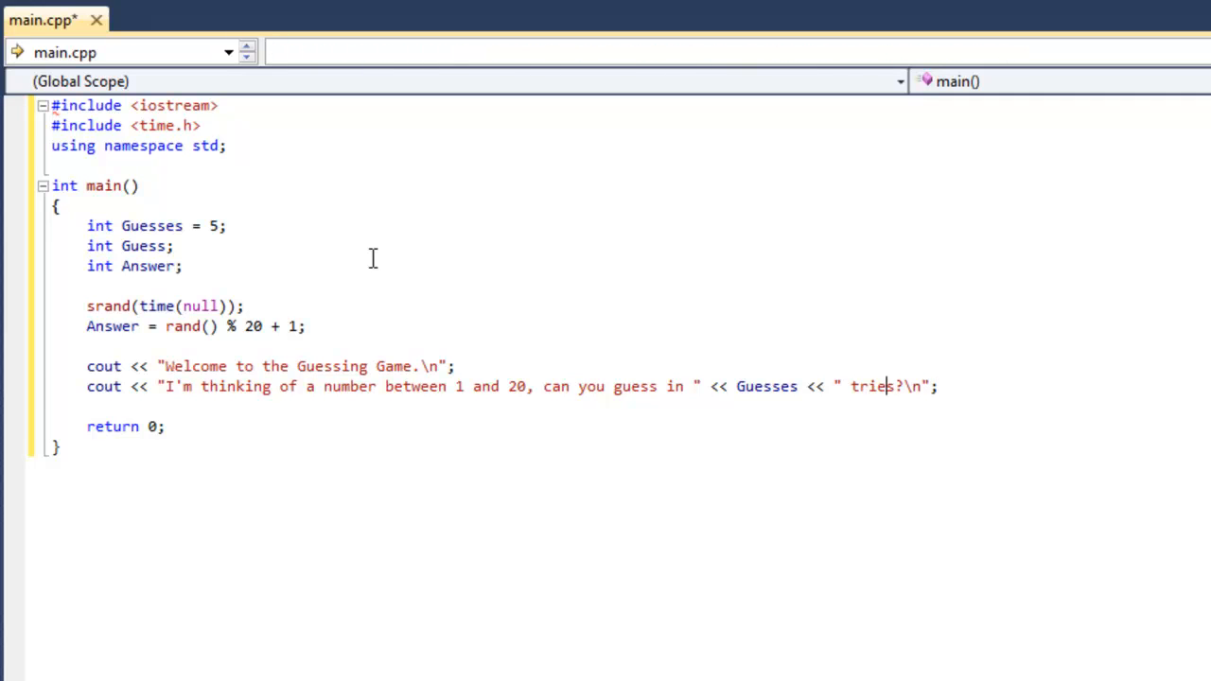
key("Left")
key("Left")
key("Left")
key("Left")
key("Left")
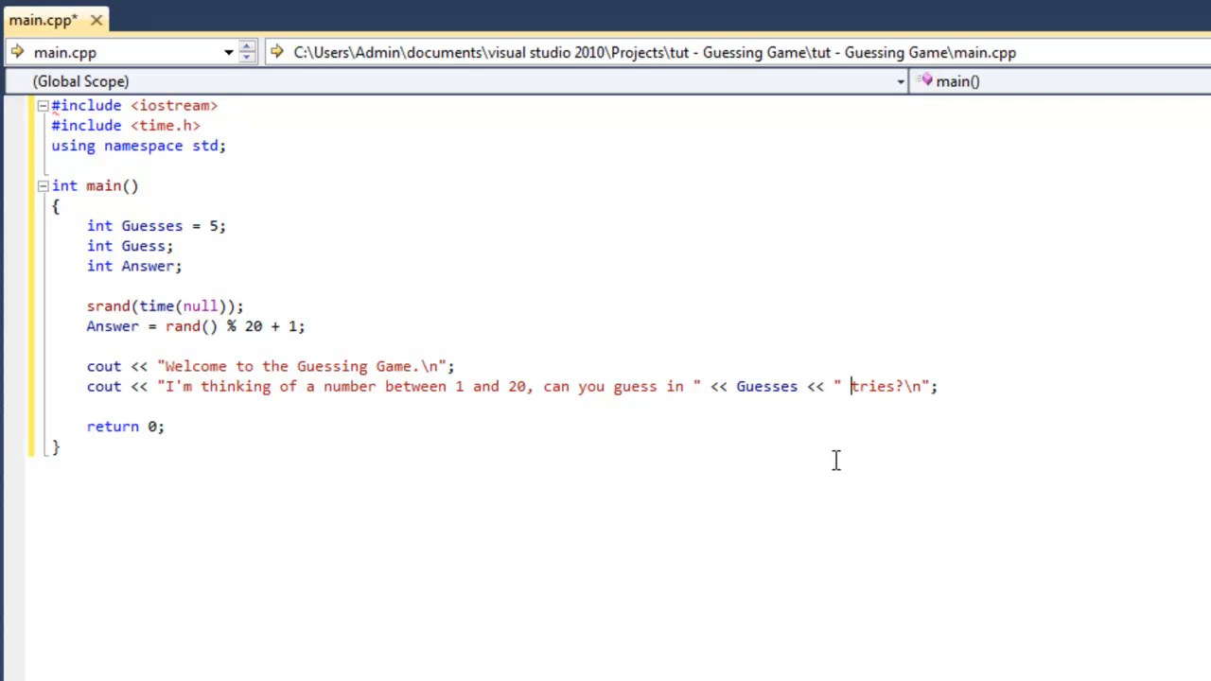
left_click(963, 388)
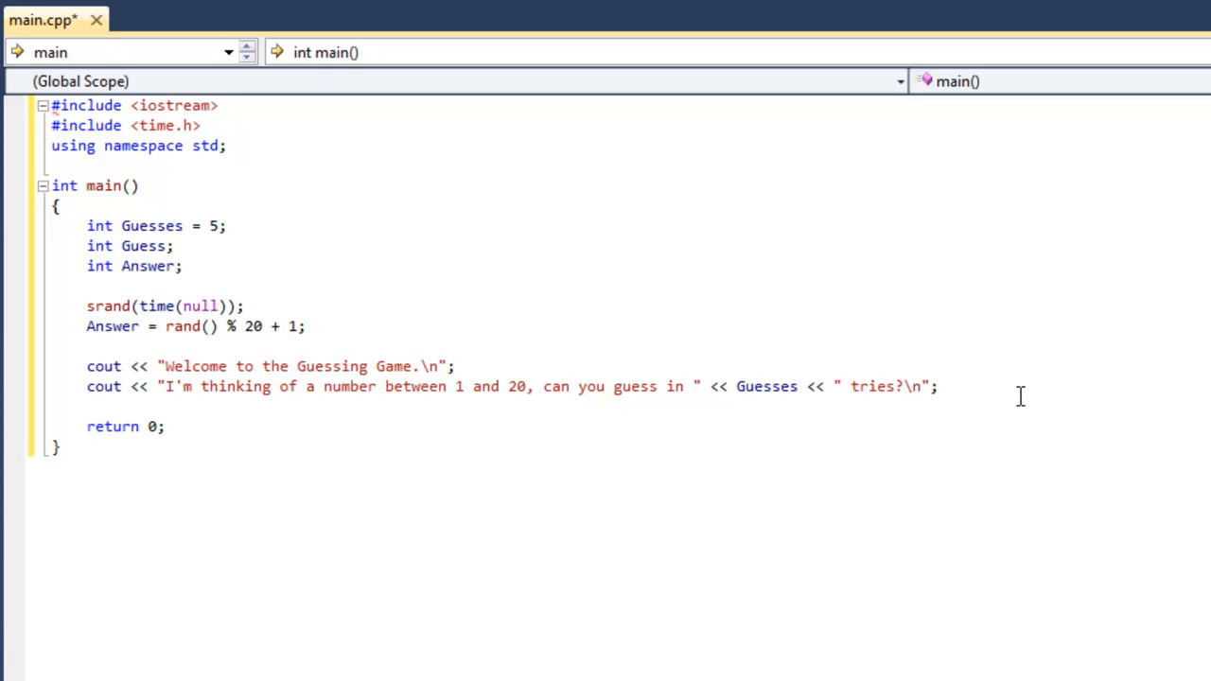
Add for (int i = 0; i < Guesses; i++) with empty braces below the cout lines.
key("Return")
key("Return")
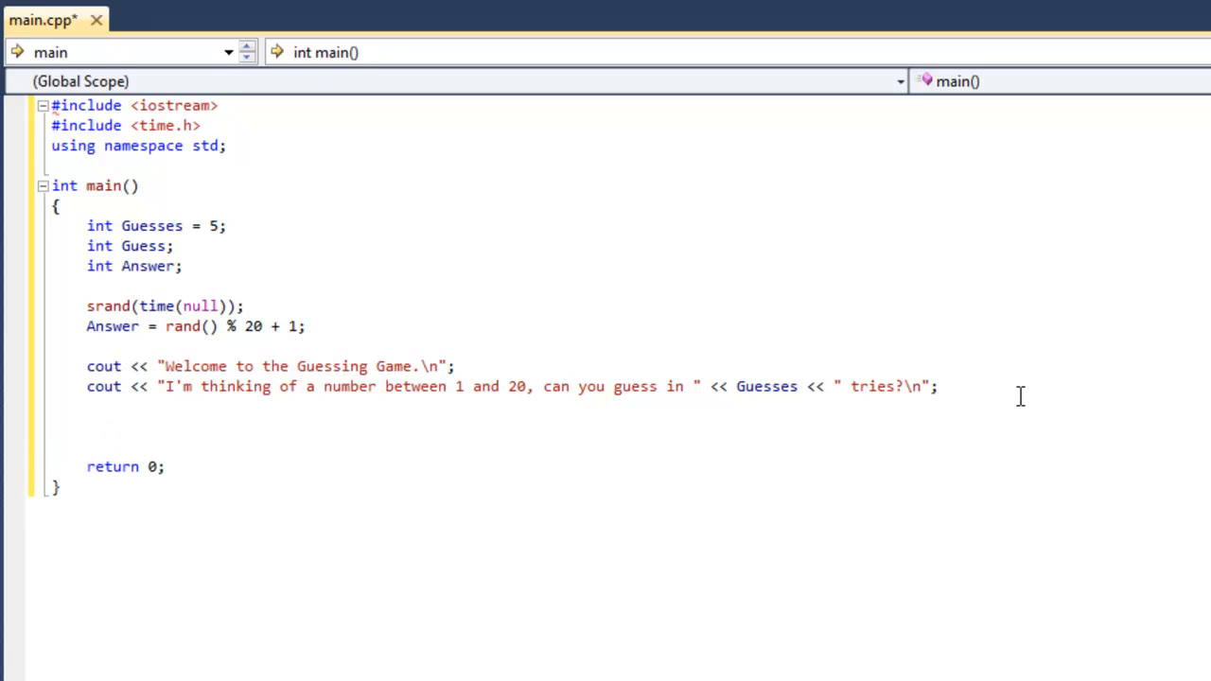
type("for (")
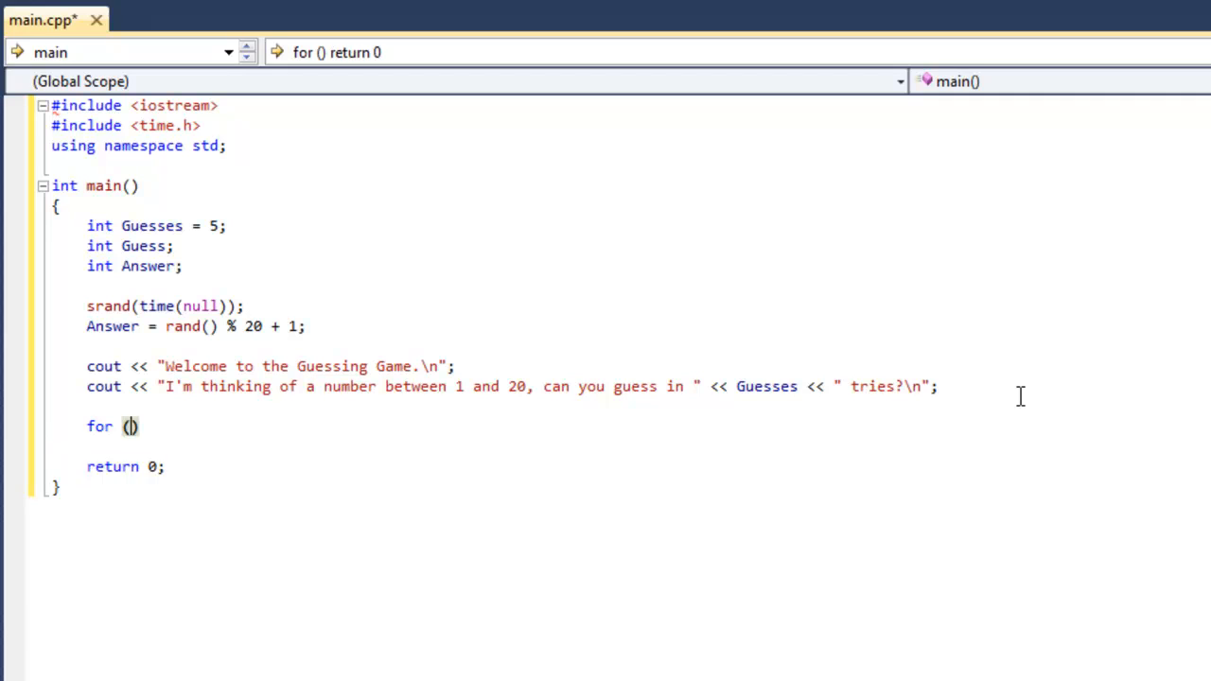
type("int i = ")
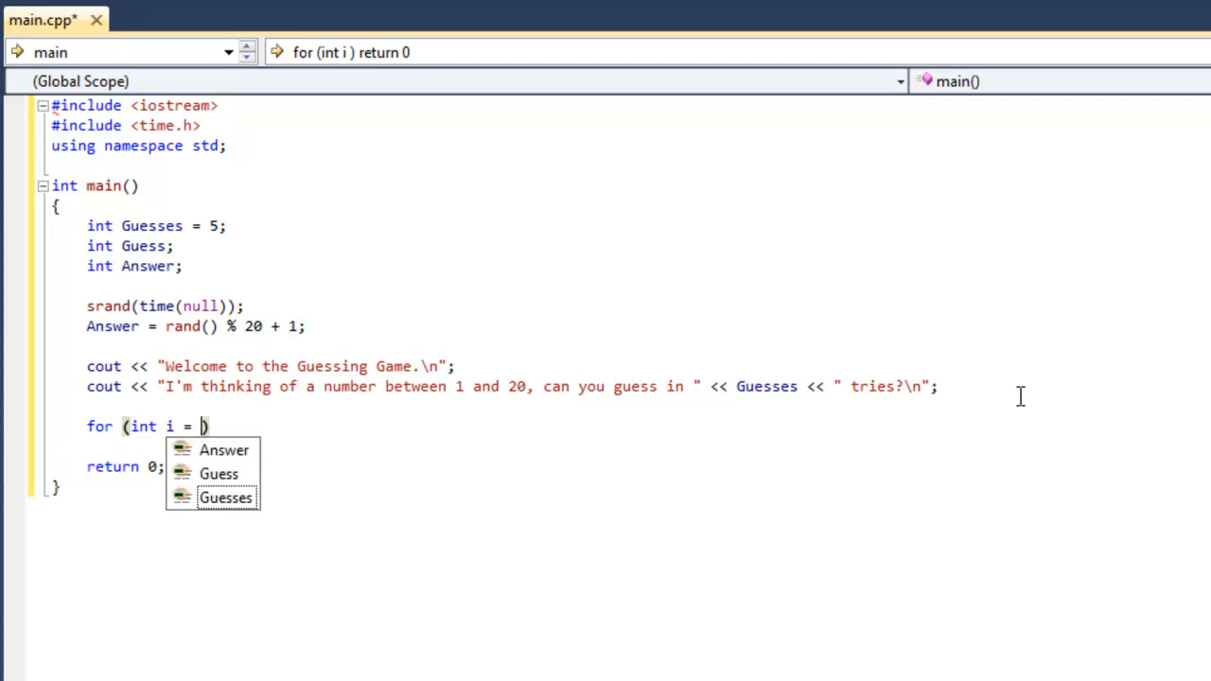
type("0; i ")
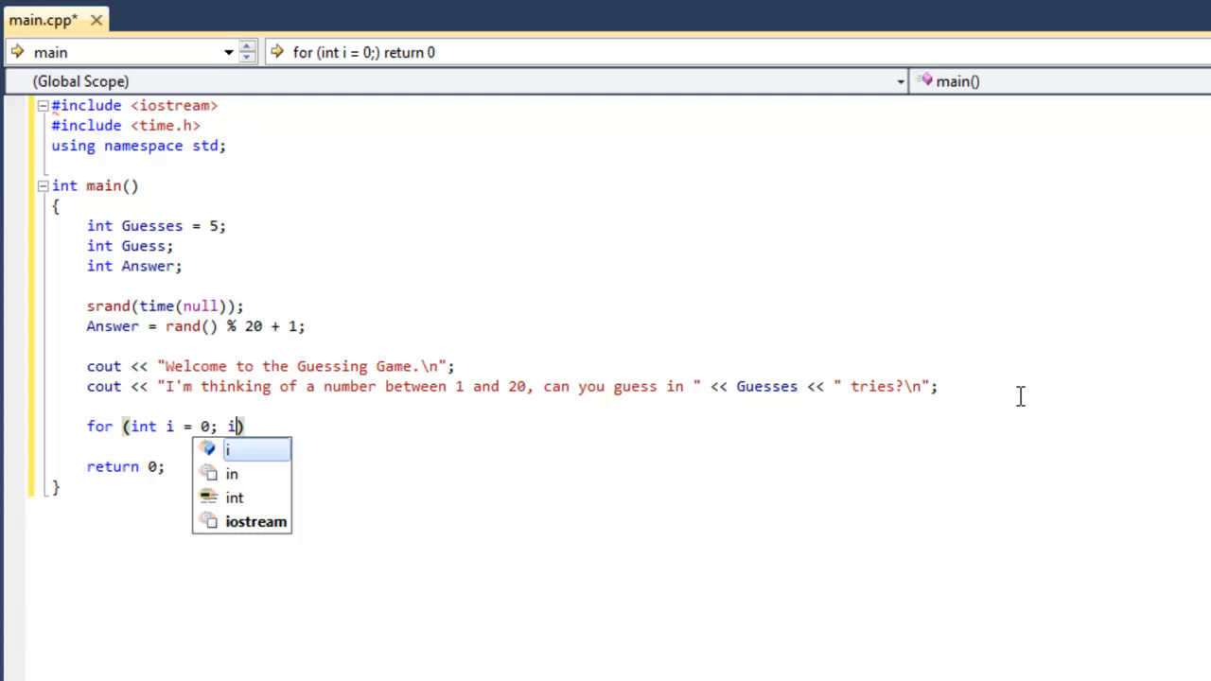
type("< Gu")
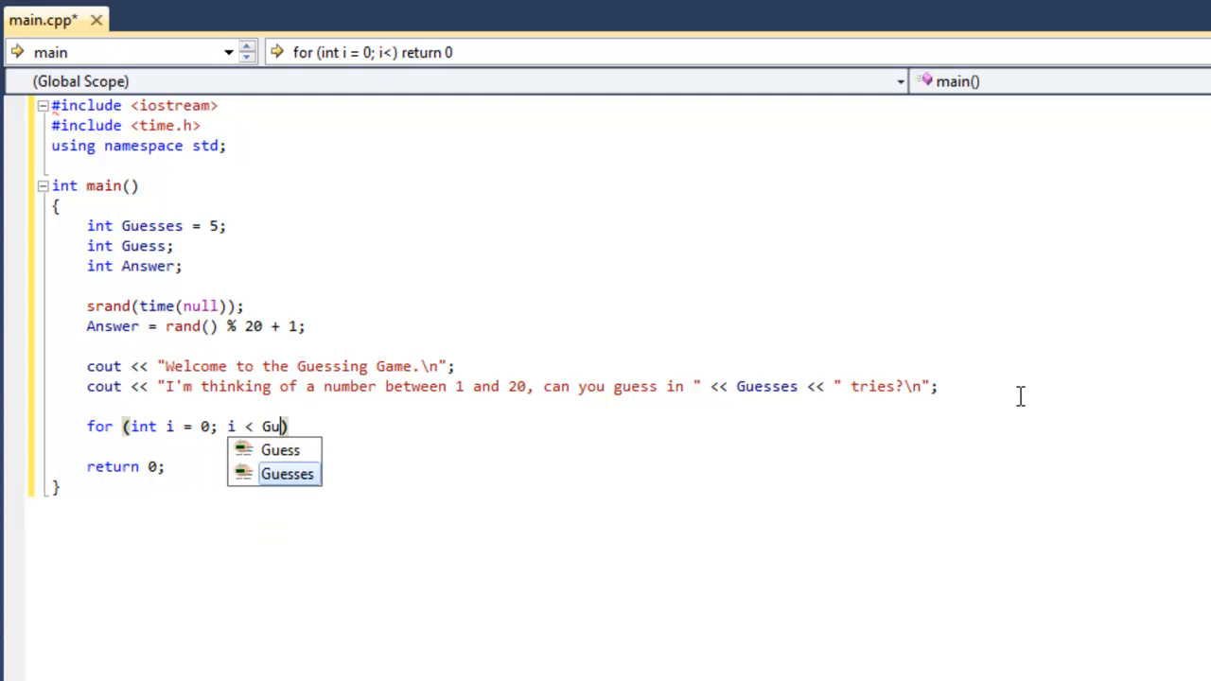
type("esses; ")
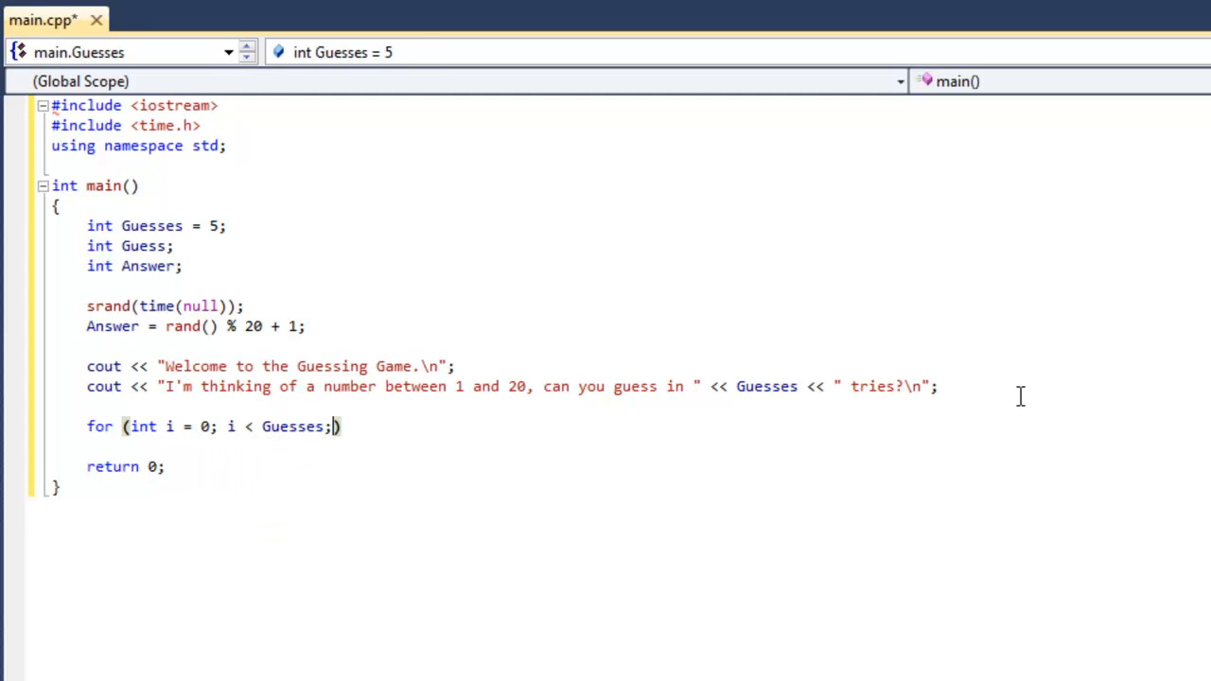
type("i++")
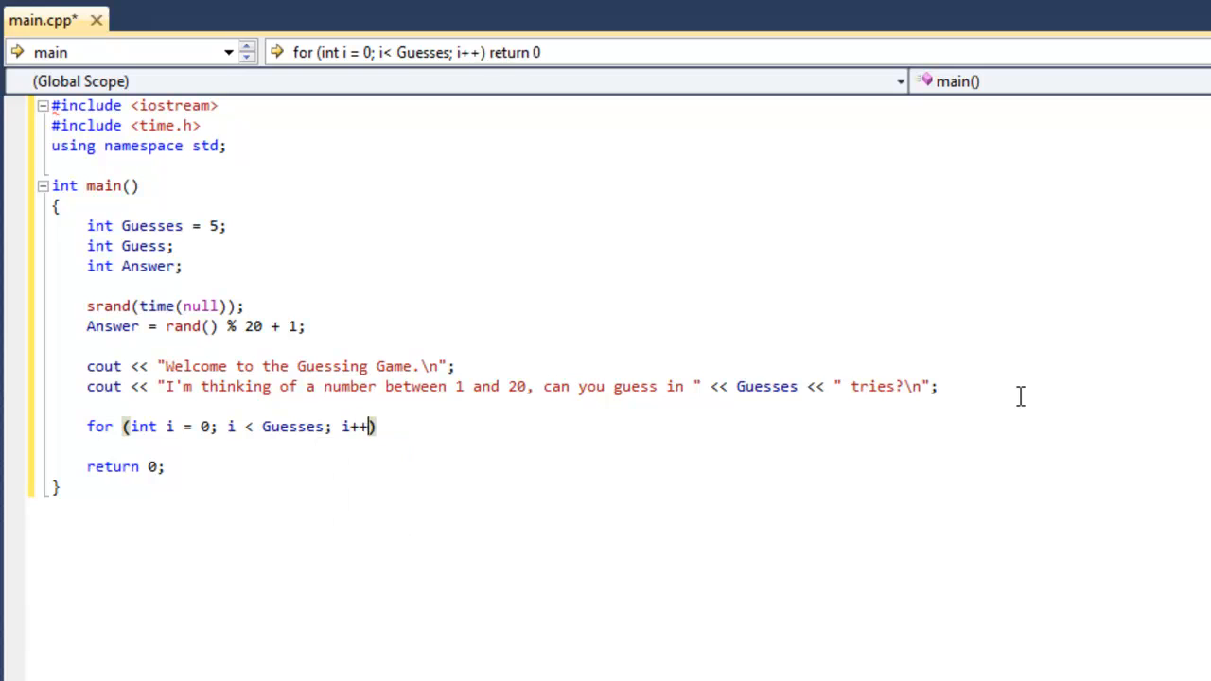
key("End")
key("Return")
type("{")
key("Return")
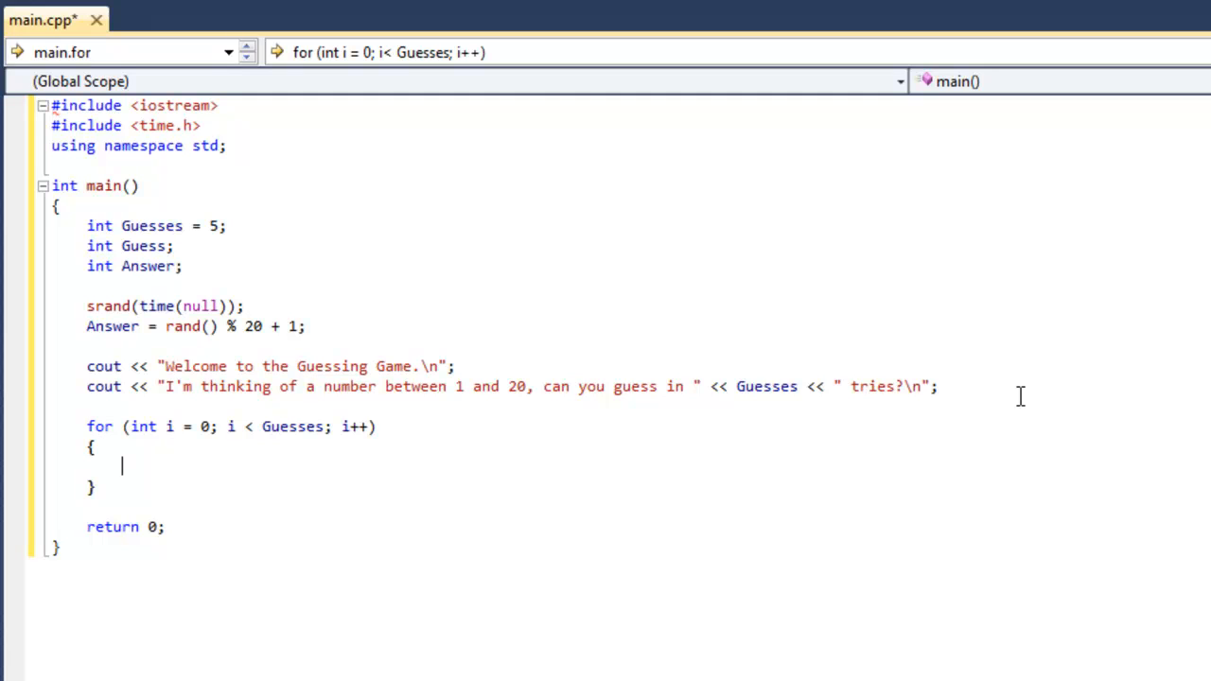
type("cout")
type(" << \"\"")
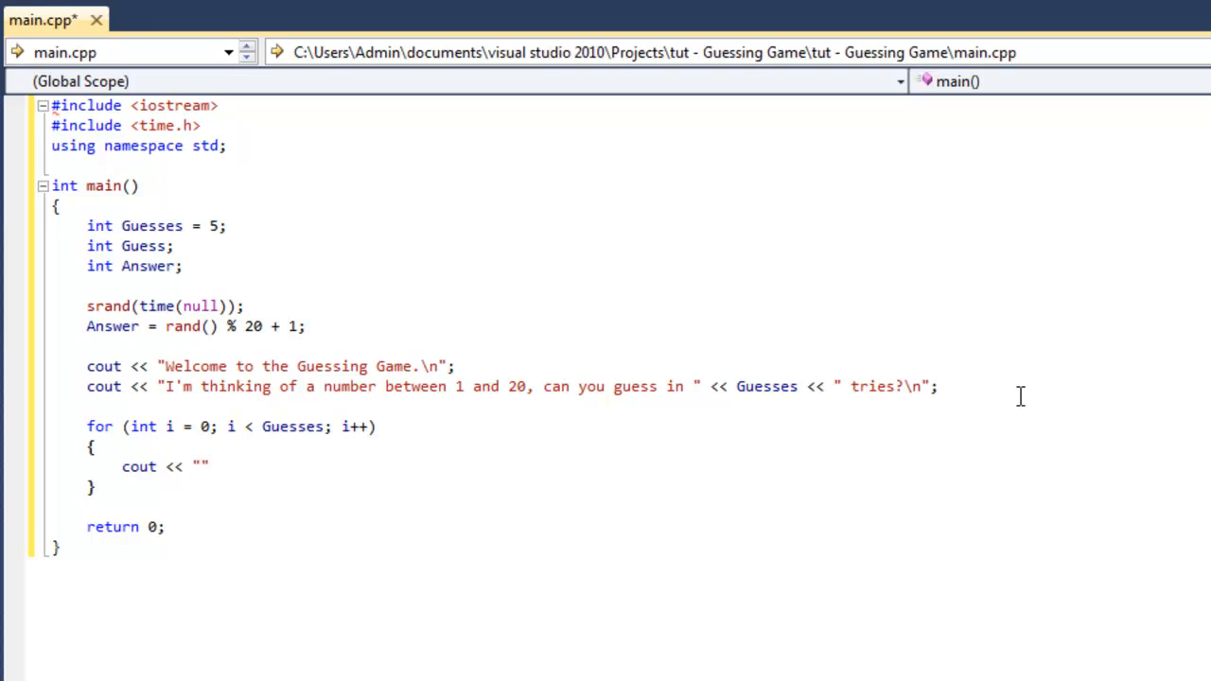
type("G")
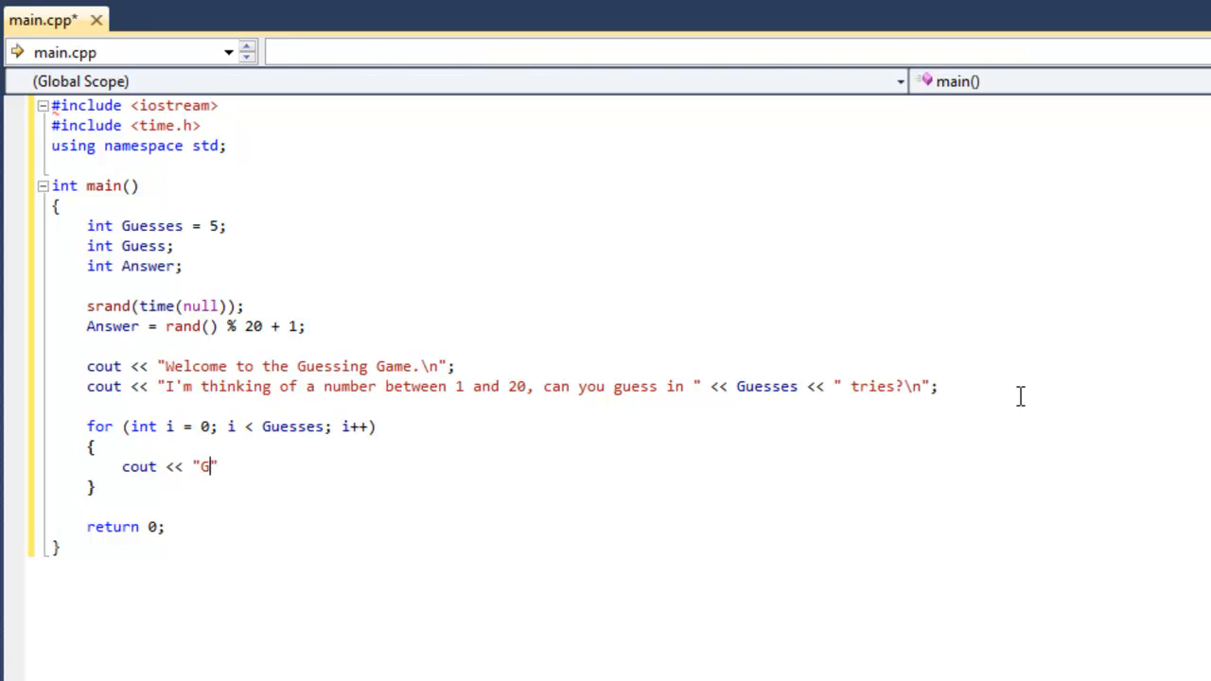
type("uess ")
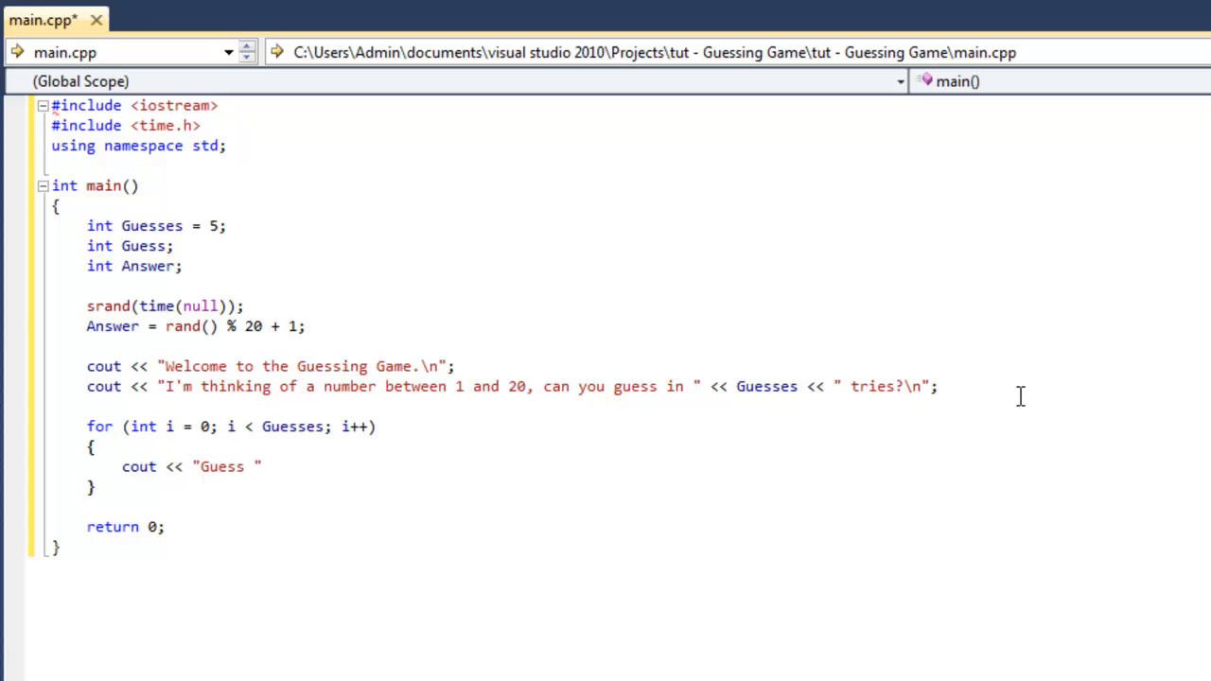
type("#")
type(" << ")
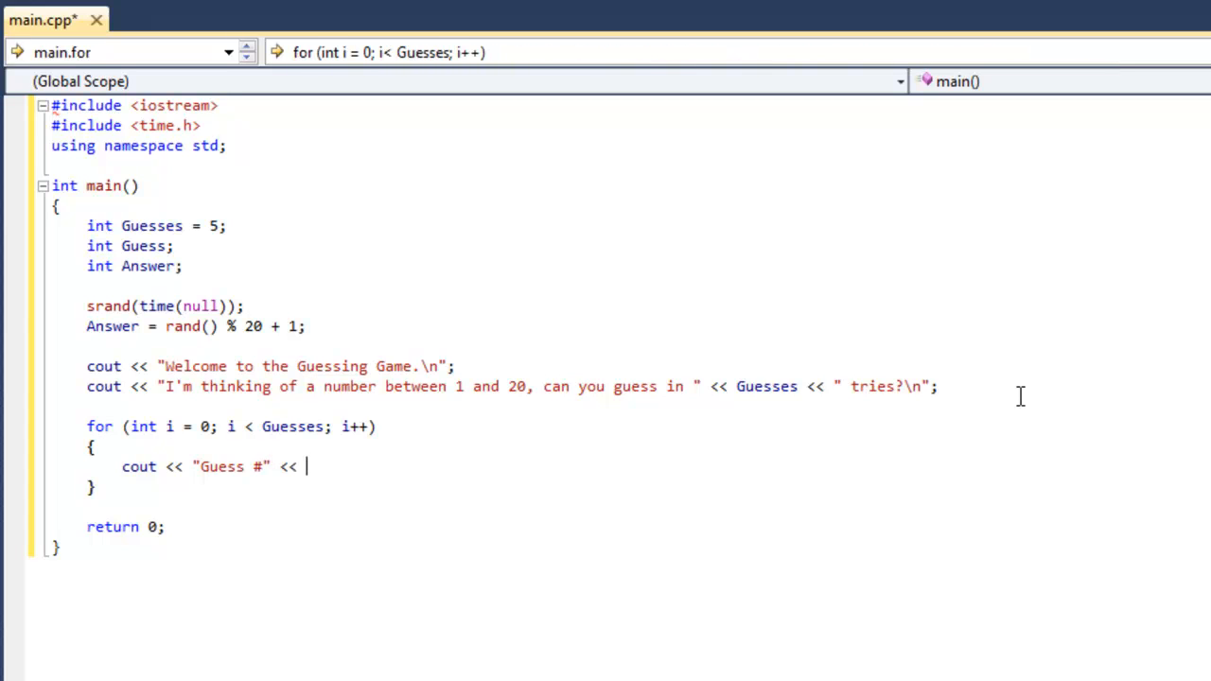
type("i+")
type("1")
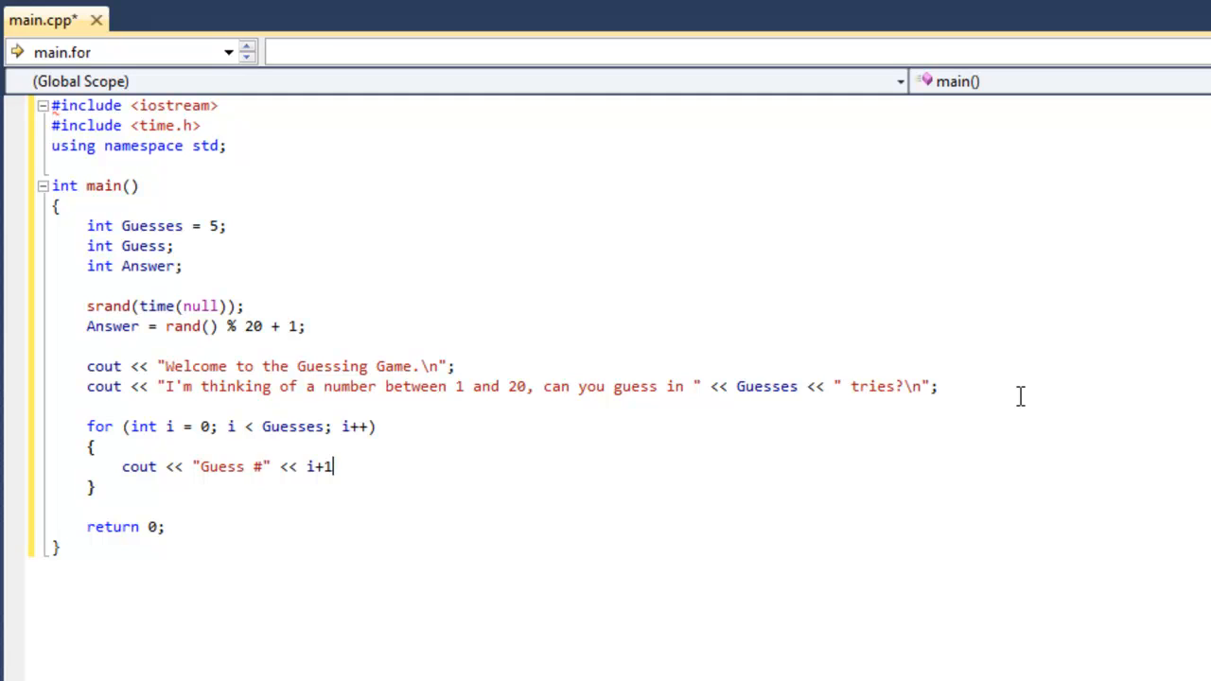
type("<< \"")
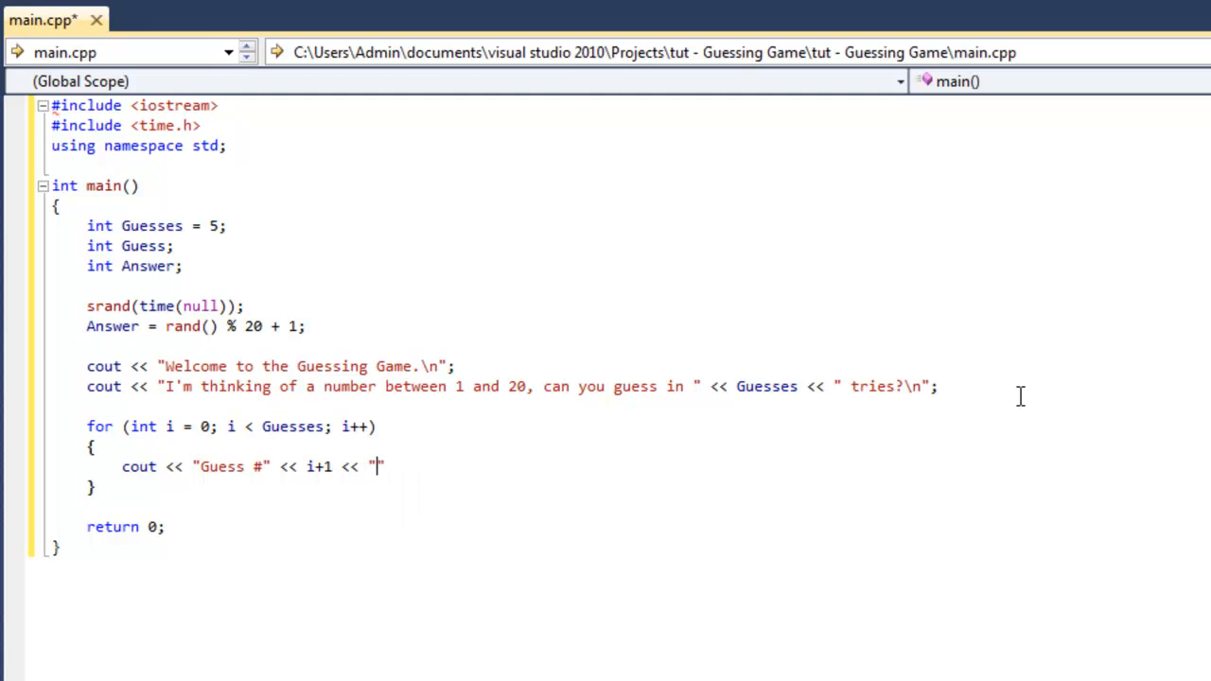
type(":")
type(" \";")
Print cout << "Guess #" << i+1 << ": "; inside the loop.
key("Return")
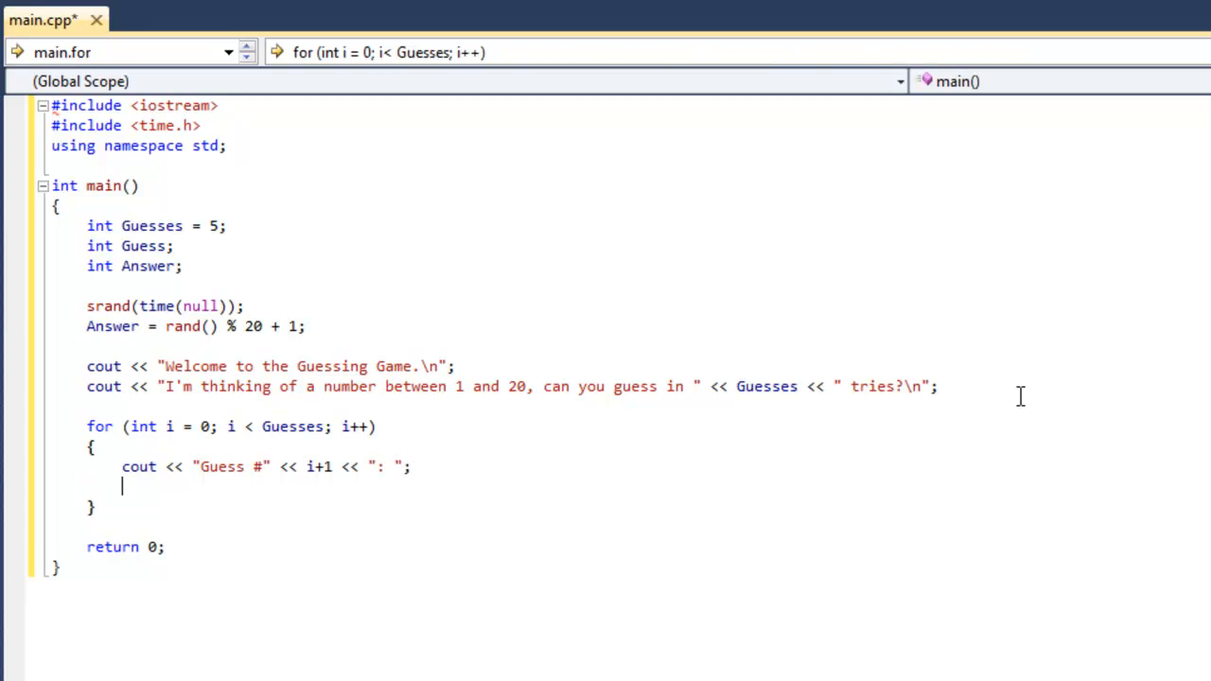
type("cin  ")
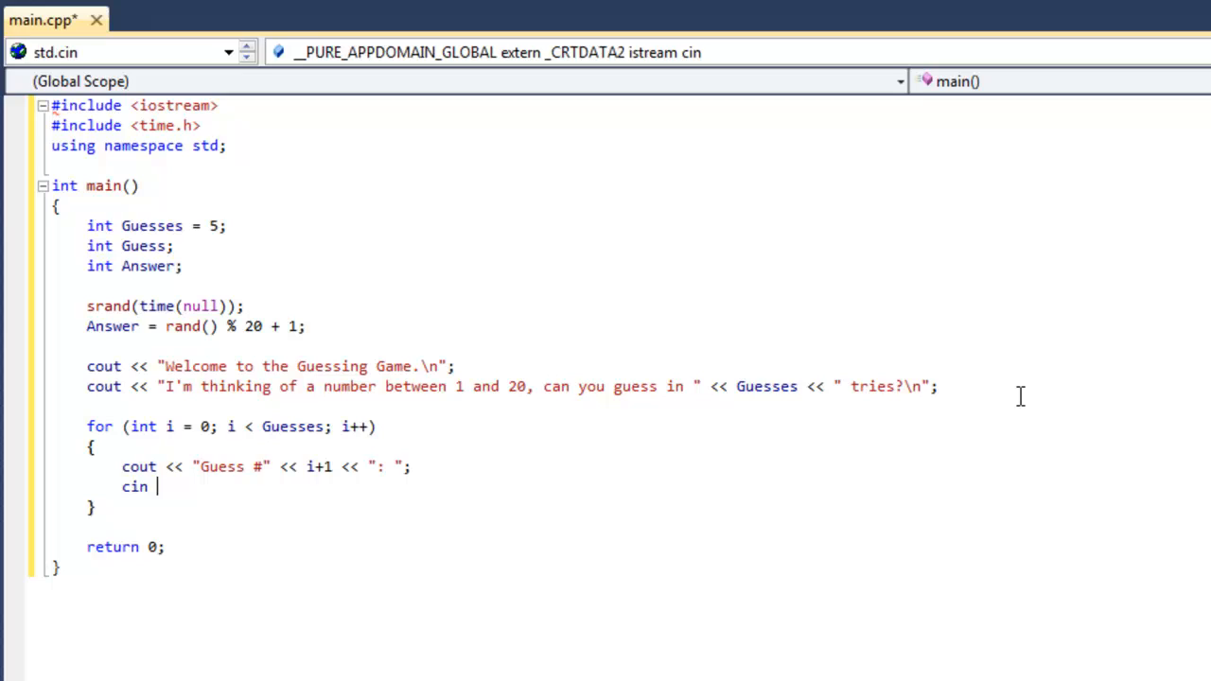
type(">> ")
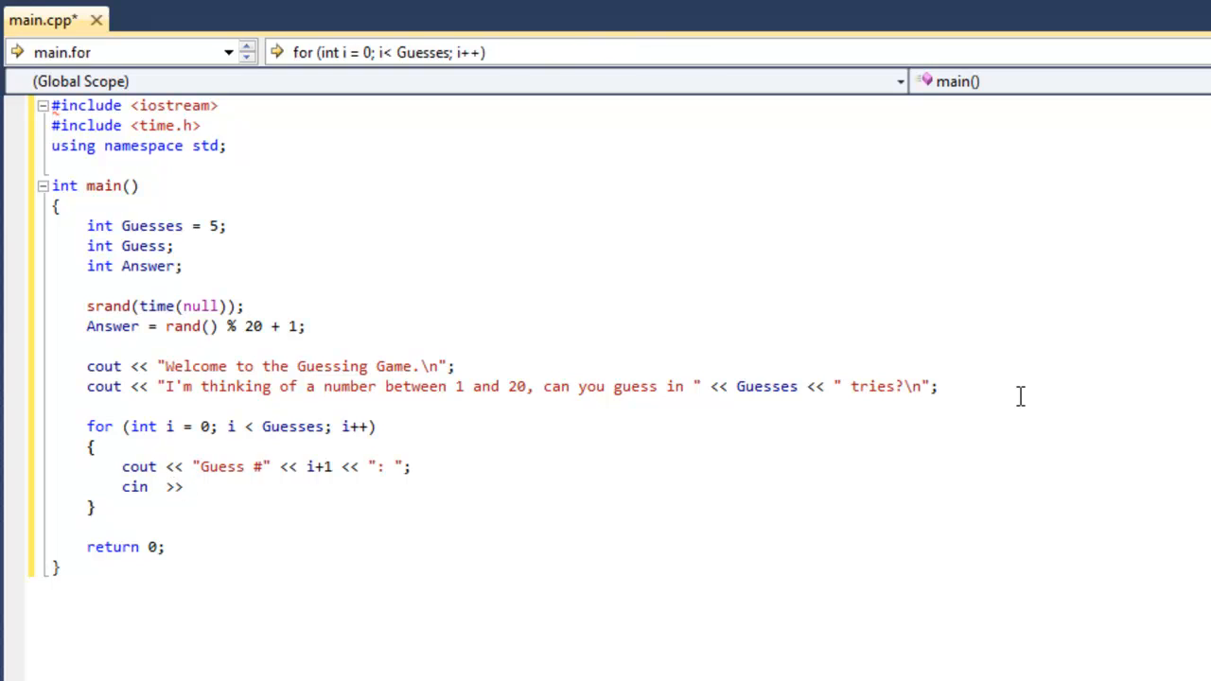
type("G")
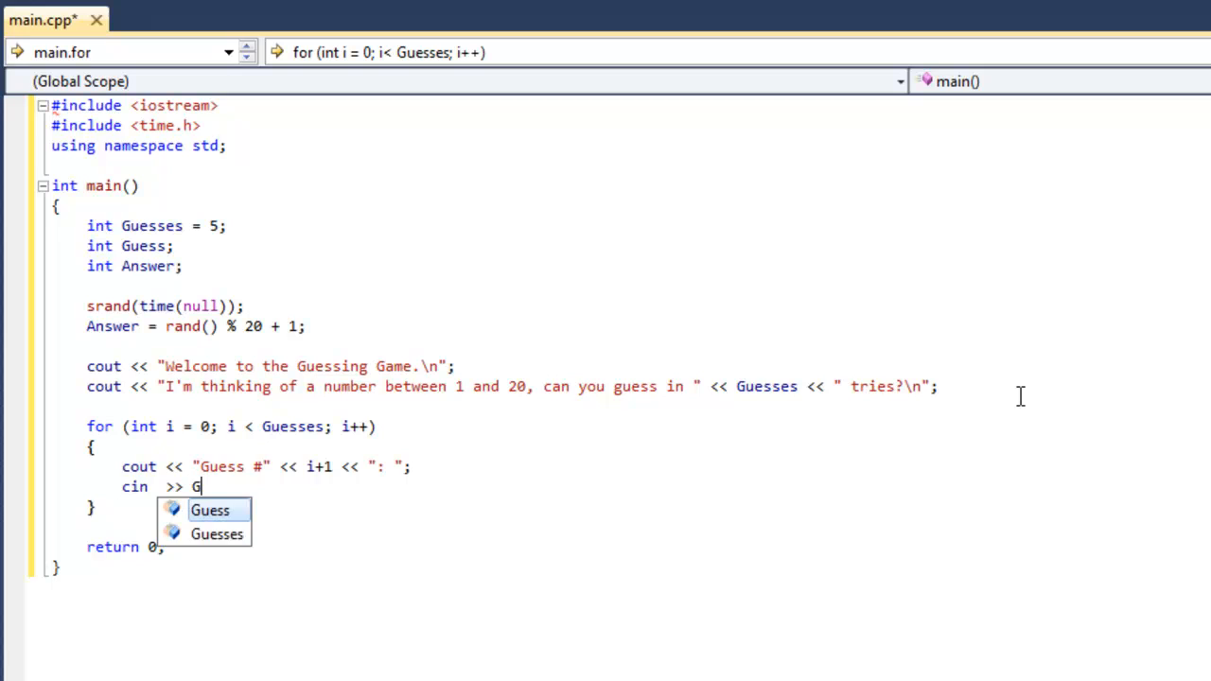
type("uess;")
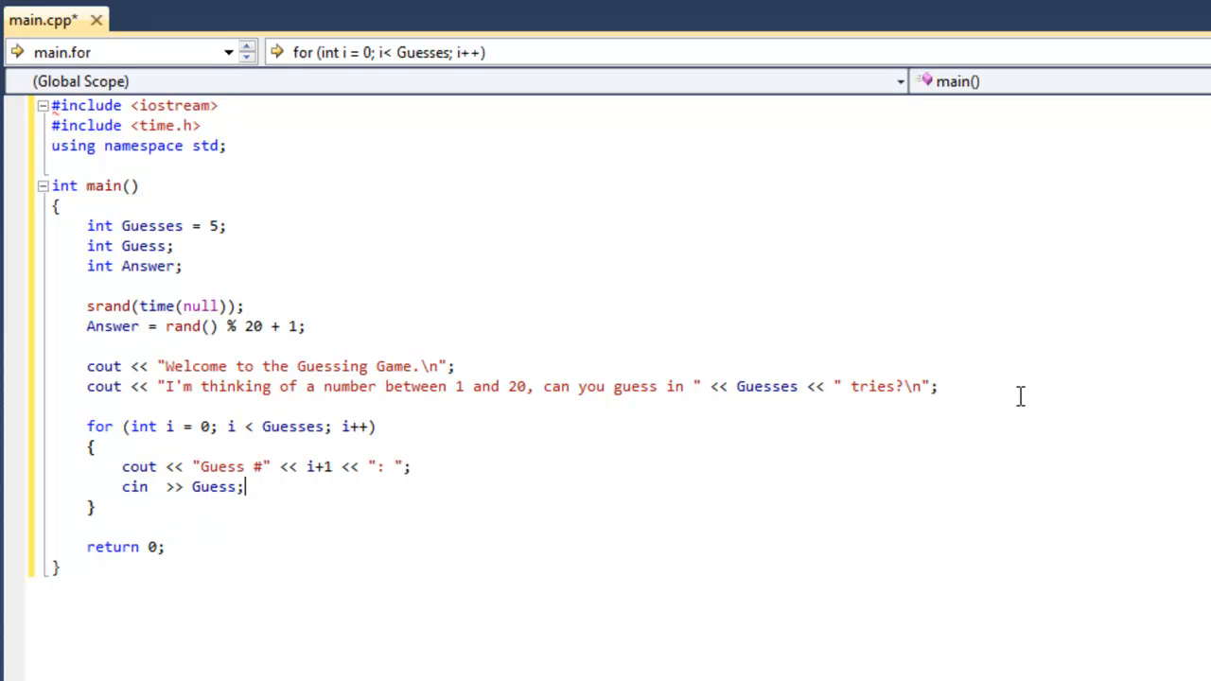
Read cin >> Guess; and open an if (Guess != Answer) block with an empty body.
key("Return")
key("Return")
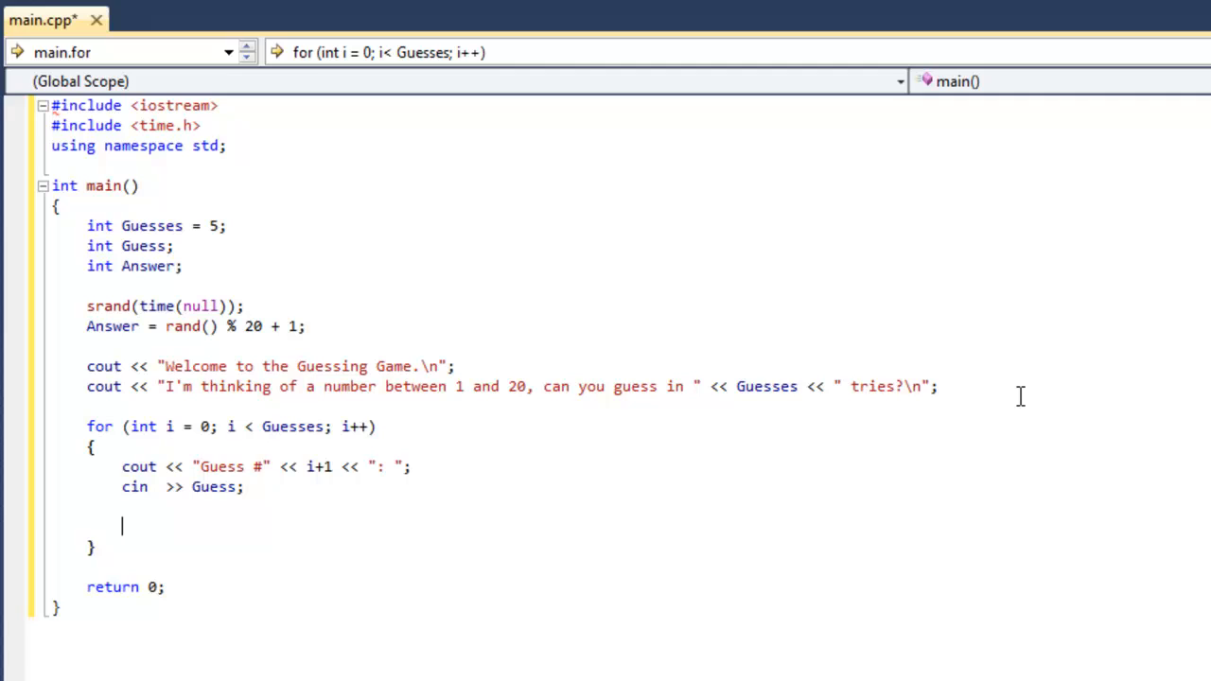
type("if")
key("Tab")
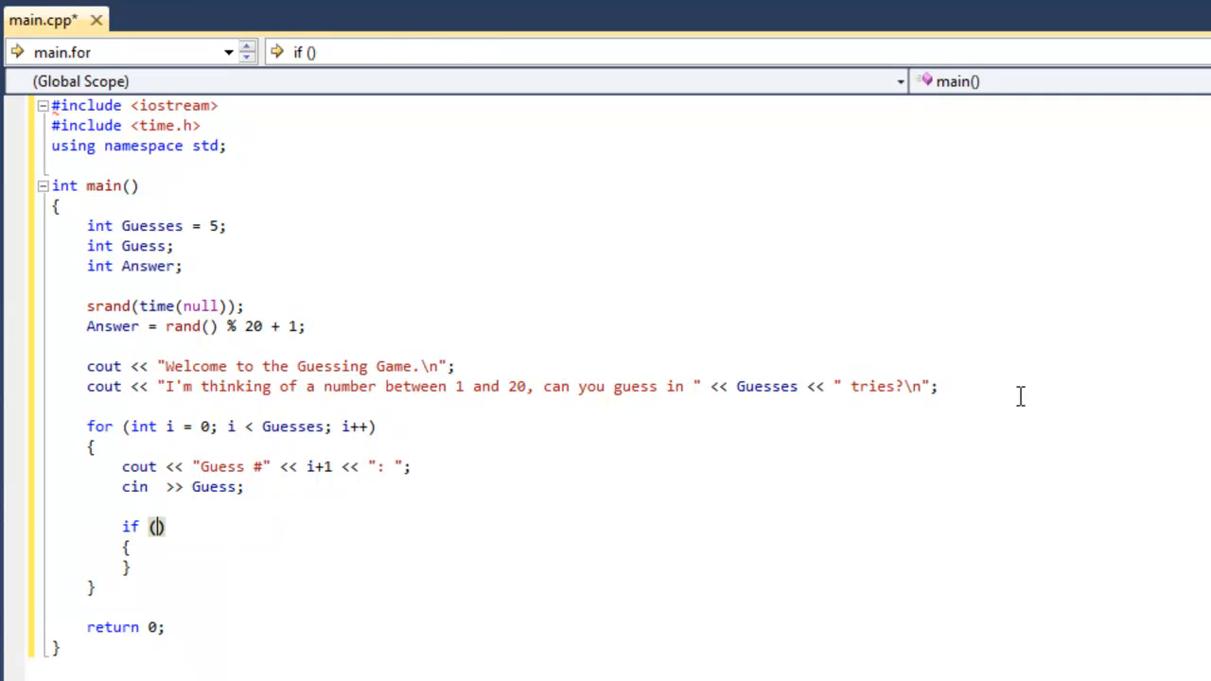
type("Guess ")
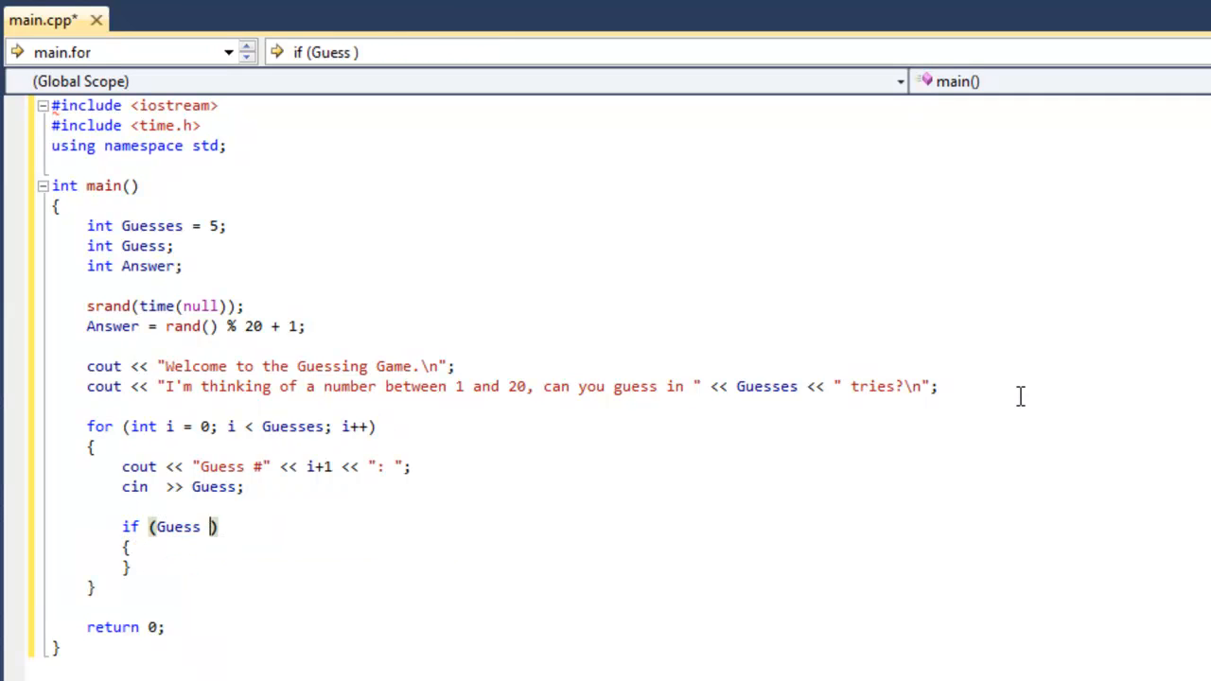
type("!")
type("= G")
key("BackSpace")
type("A")
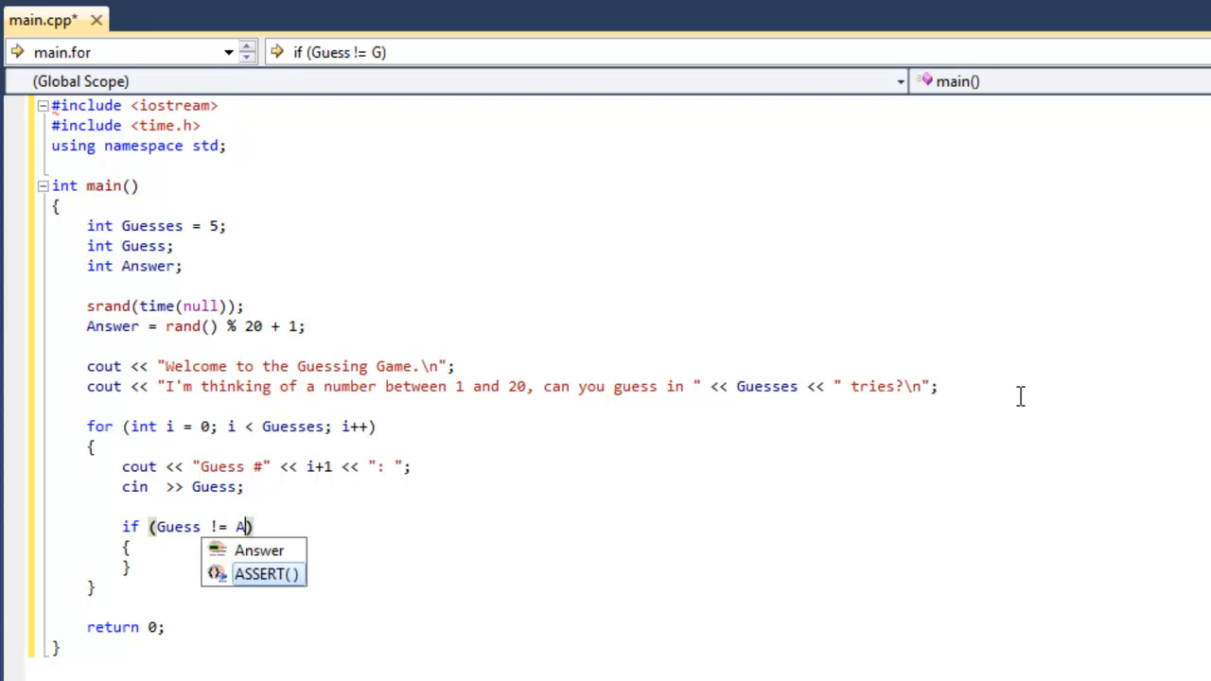
type("ns")
key("Tab")
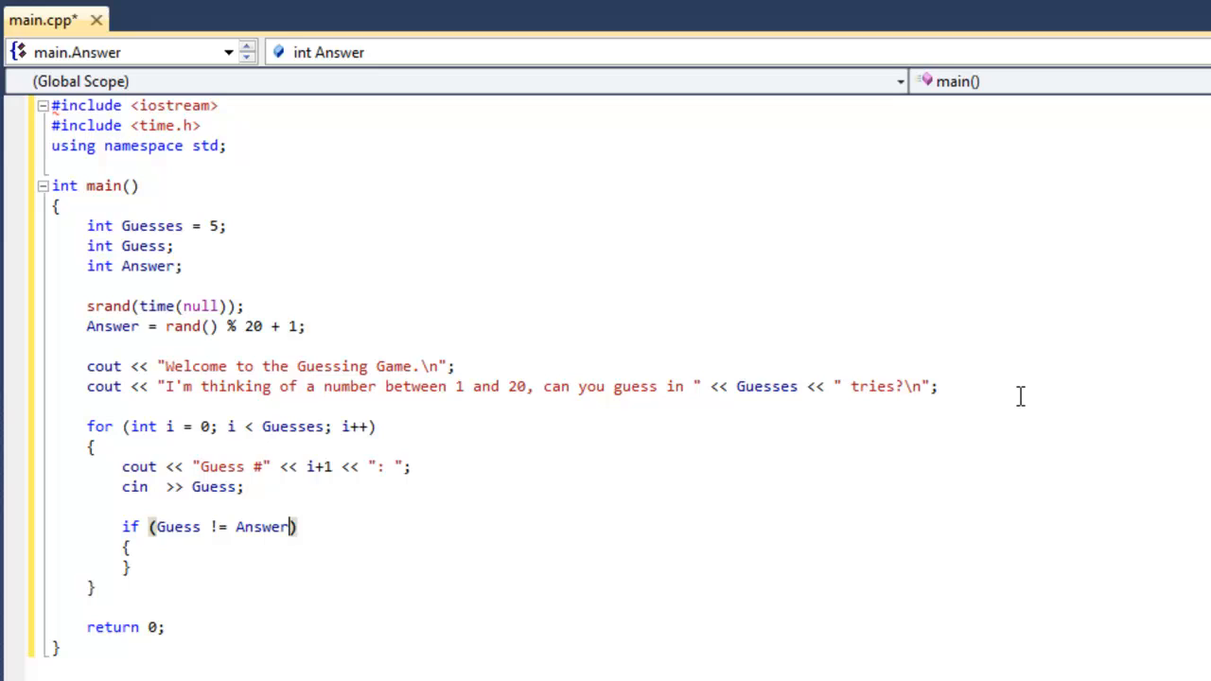
key("Down")
key("Return")
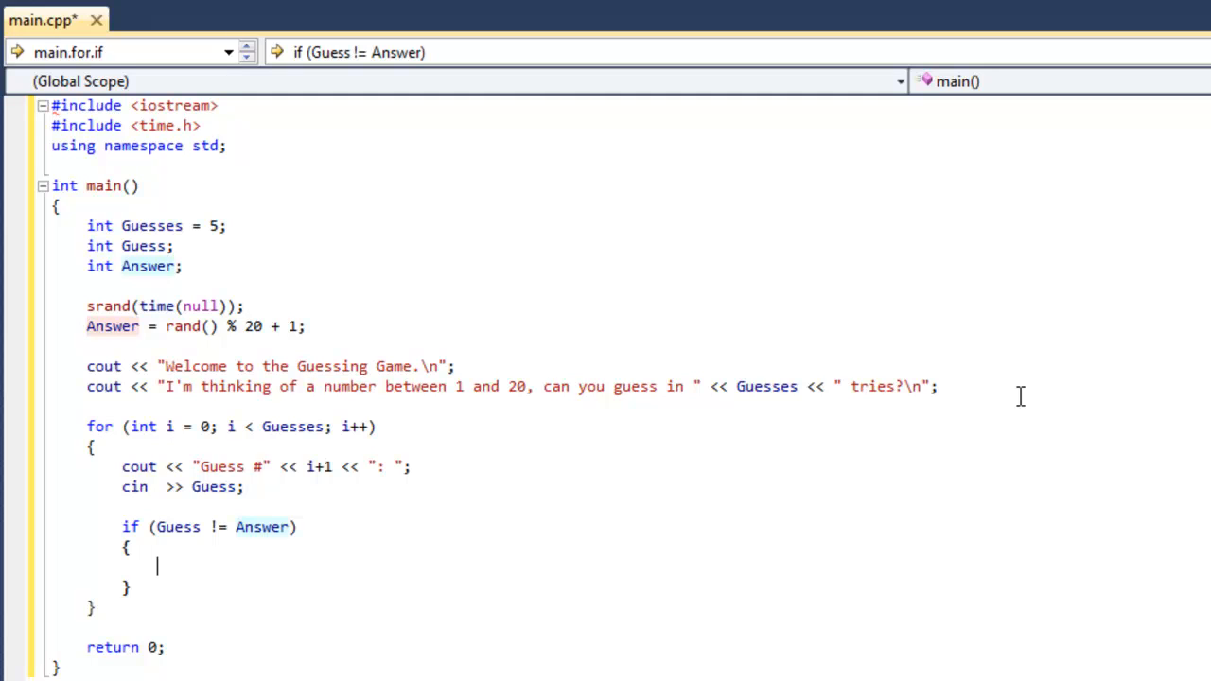
type("if")
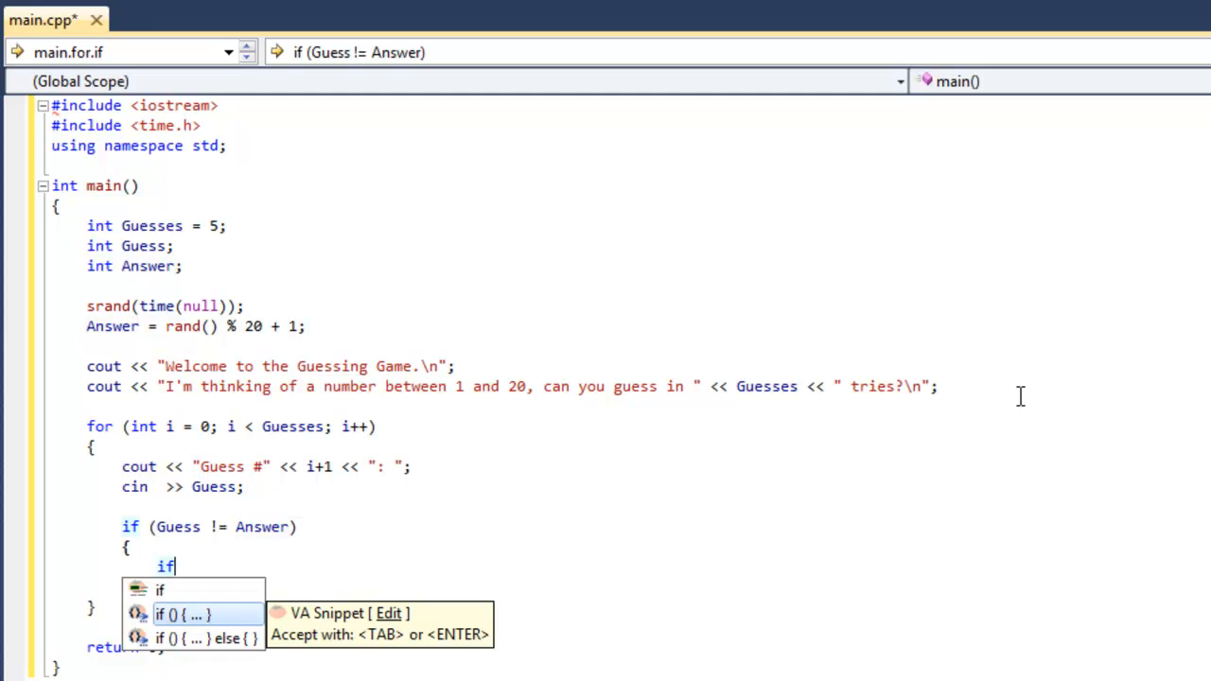
Insert a nested if (Guess > Answer) inside the block, trimming the snippet's extra braces.
key("Tab")
key("Down")
key("Down")
key("BackSpace")
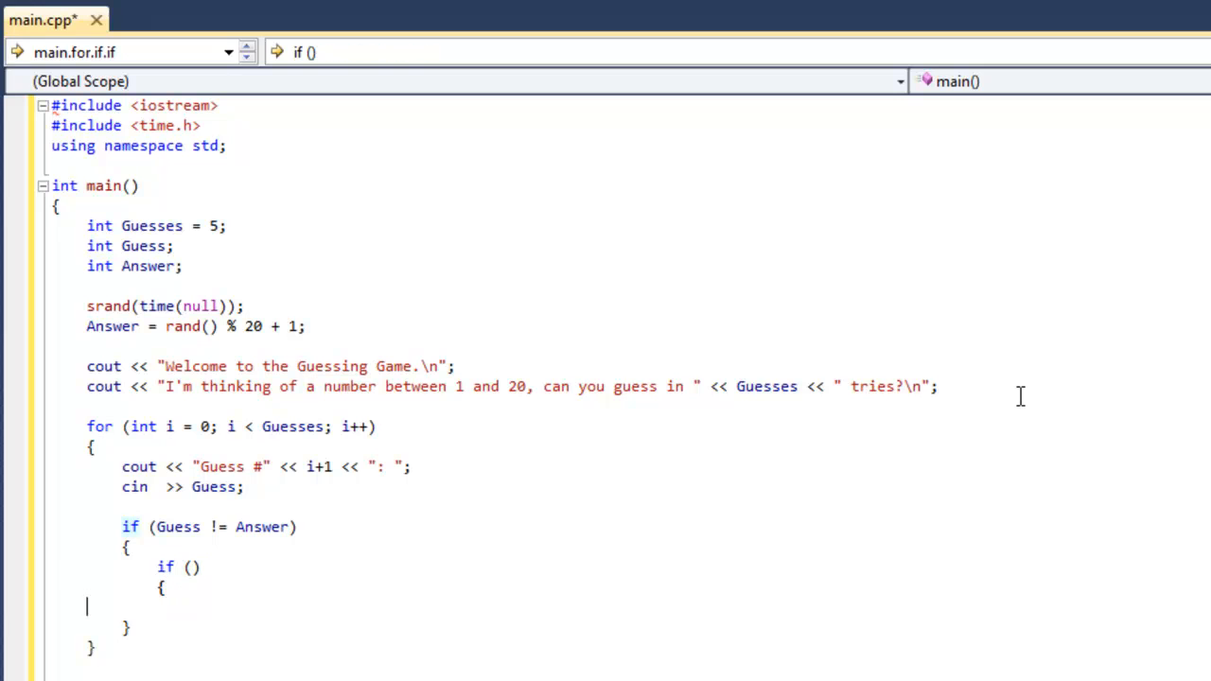
key("BackSpace")
key("BackSpace")
key("BackSpace")
key("BackSpace")
key("BackSpace")
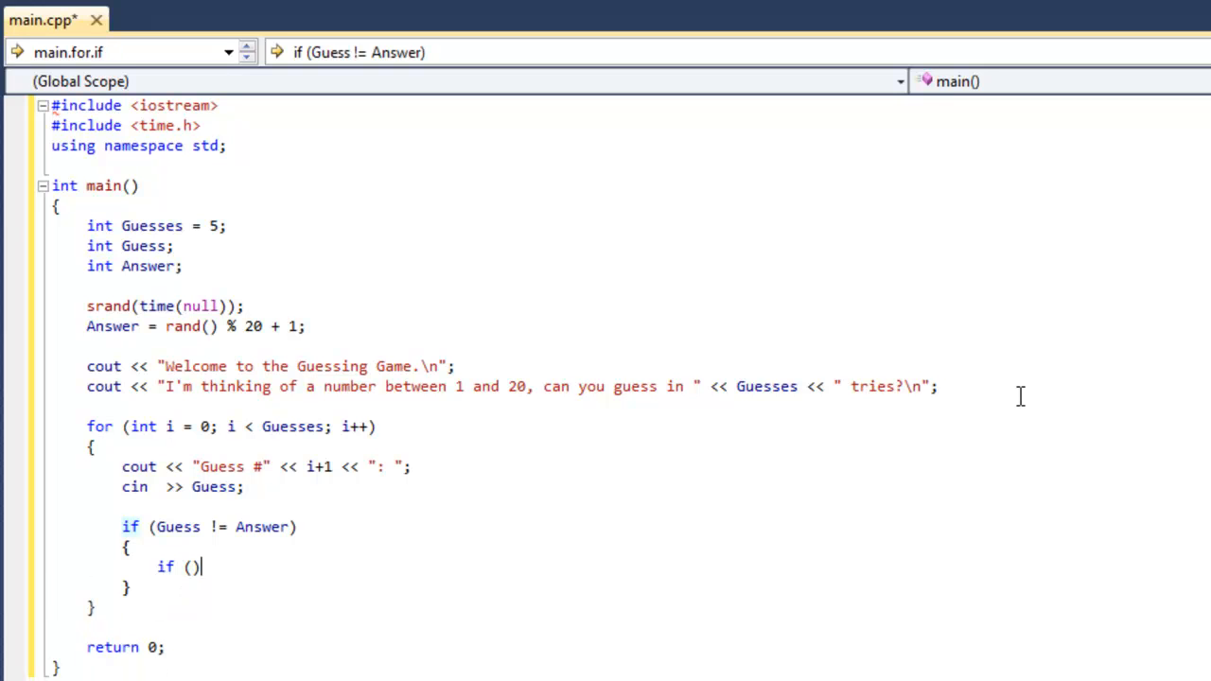
key("Left")
type("Guess")
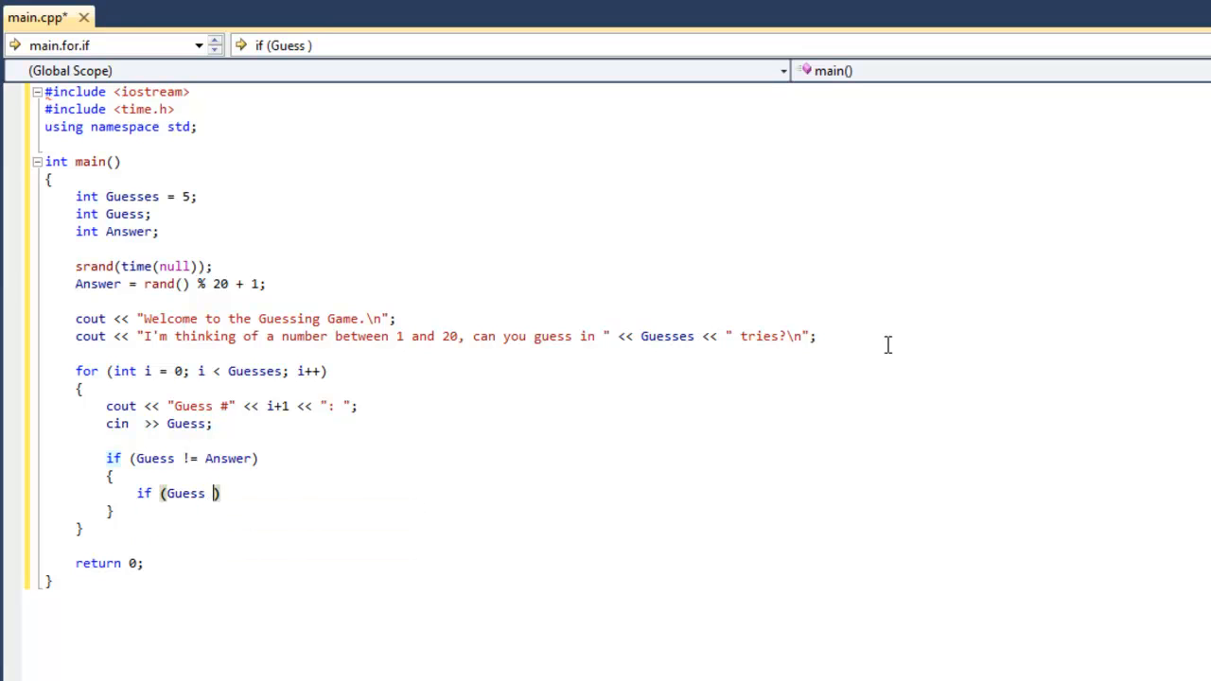
type(" > Ans")
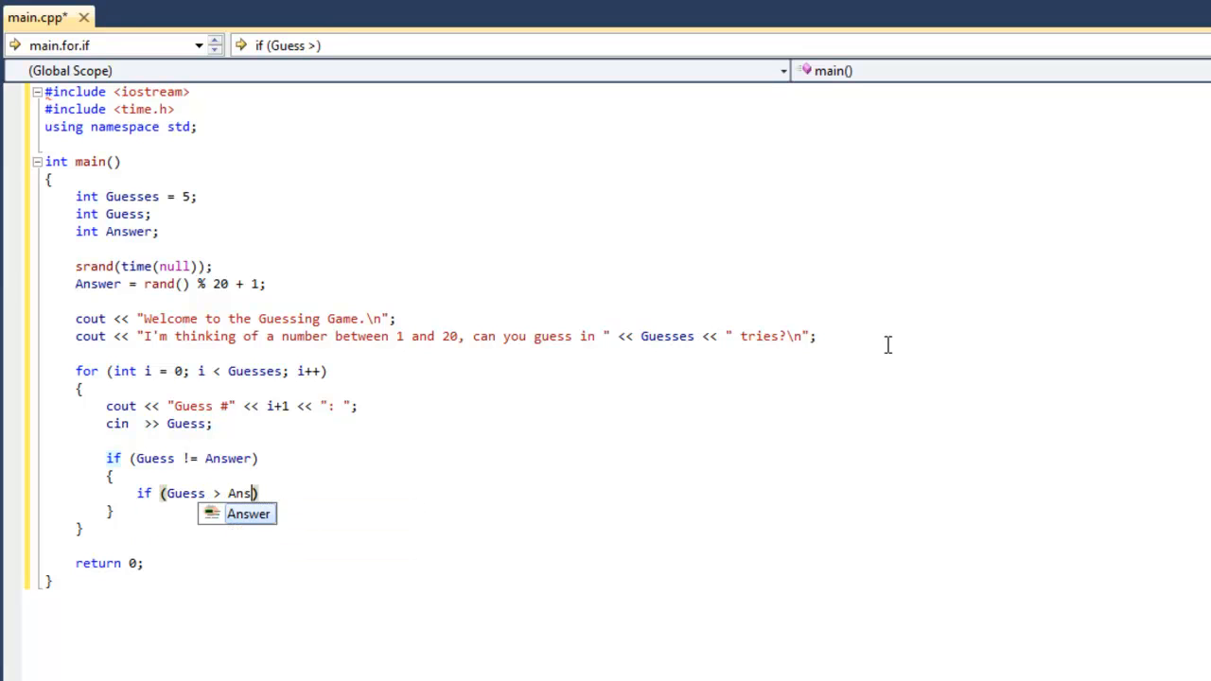
type("wer")
key("End")
key("Return")
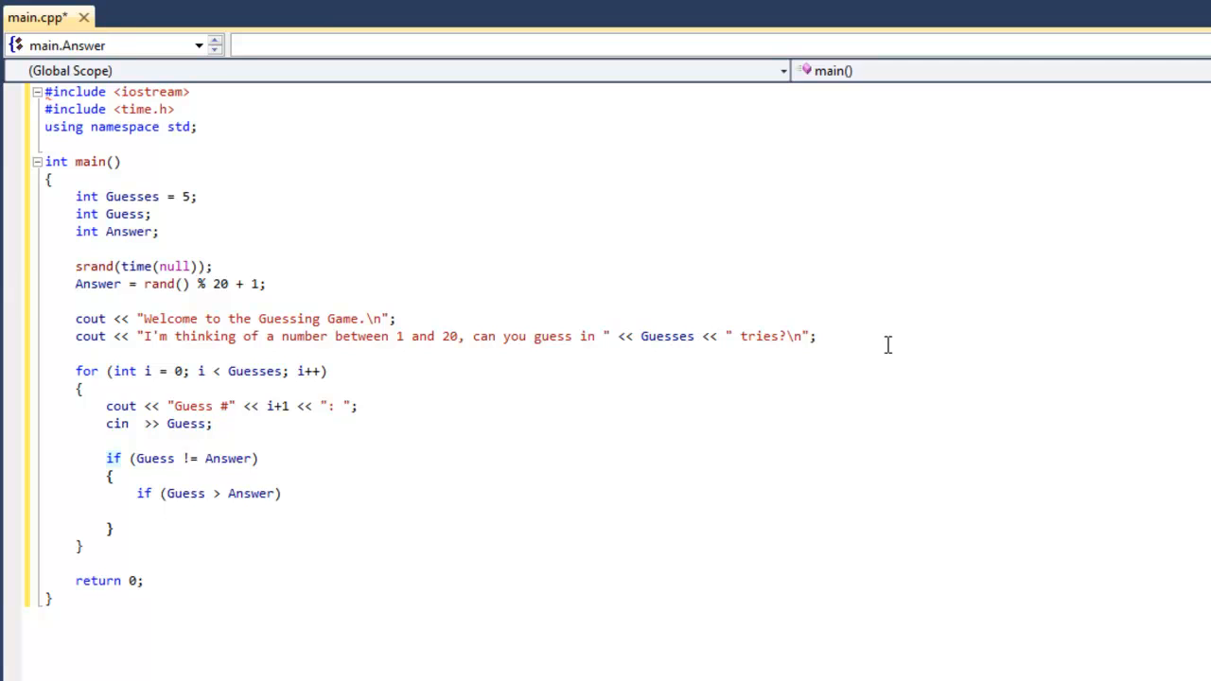
type("cout ")
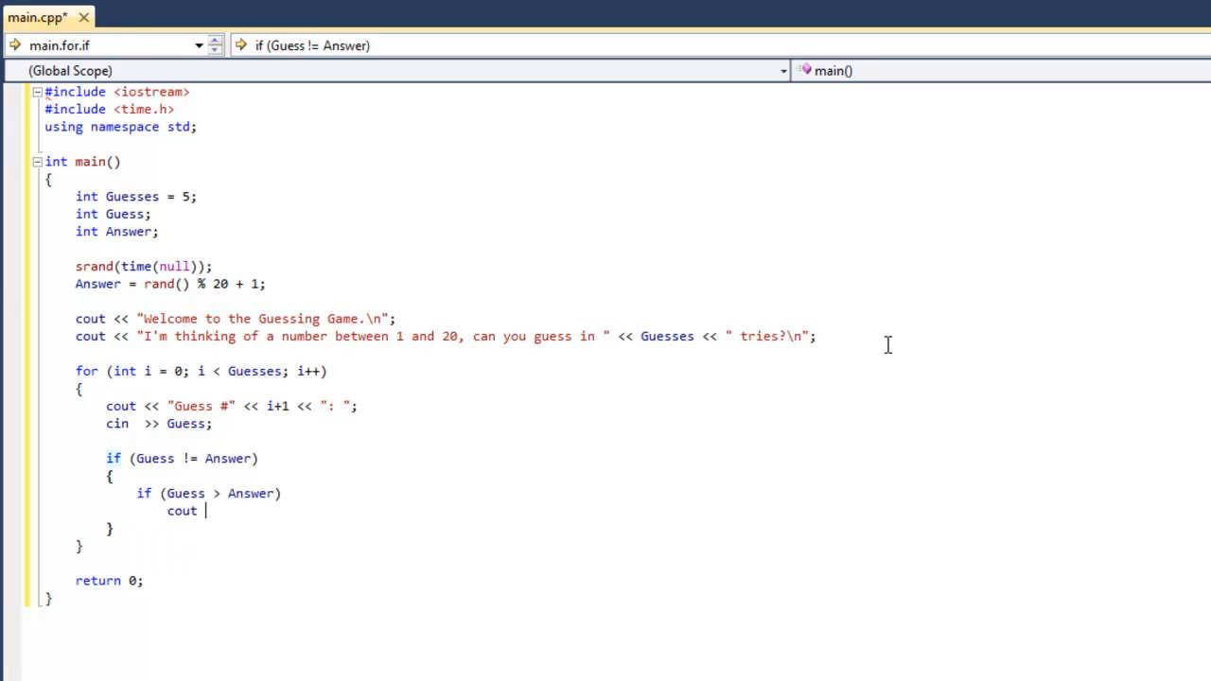
type("<< \"")
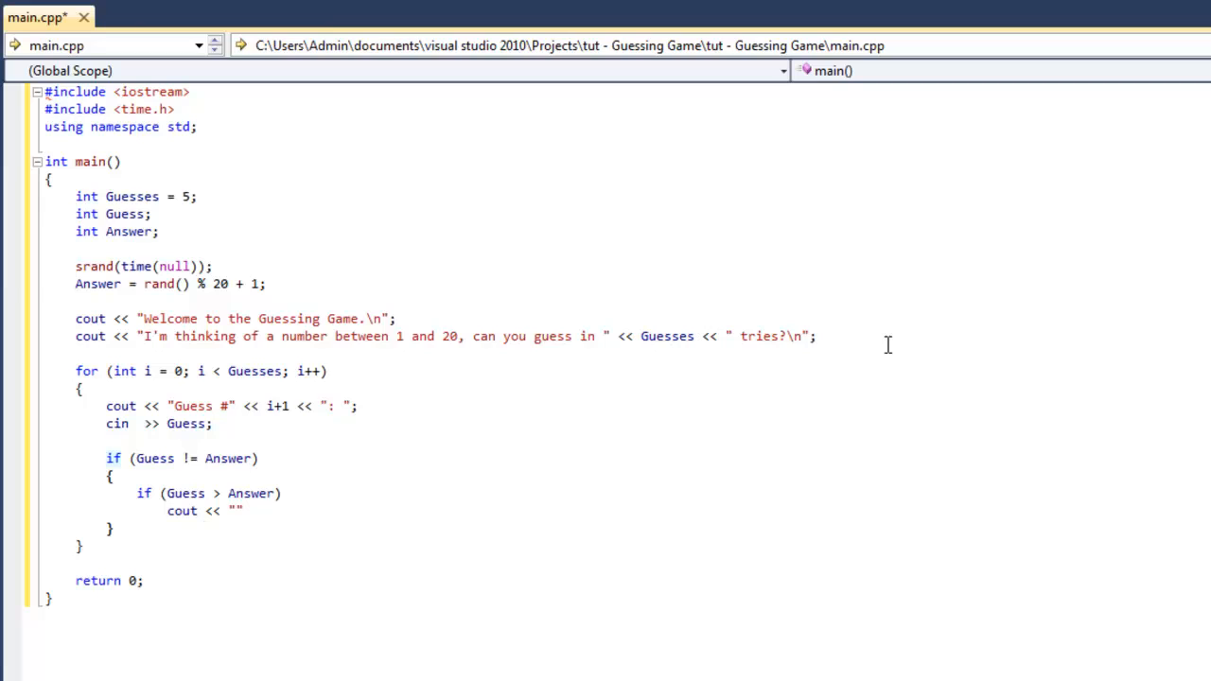
type("to high")
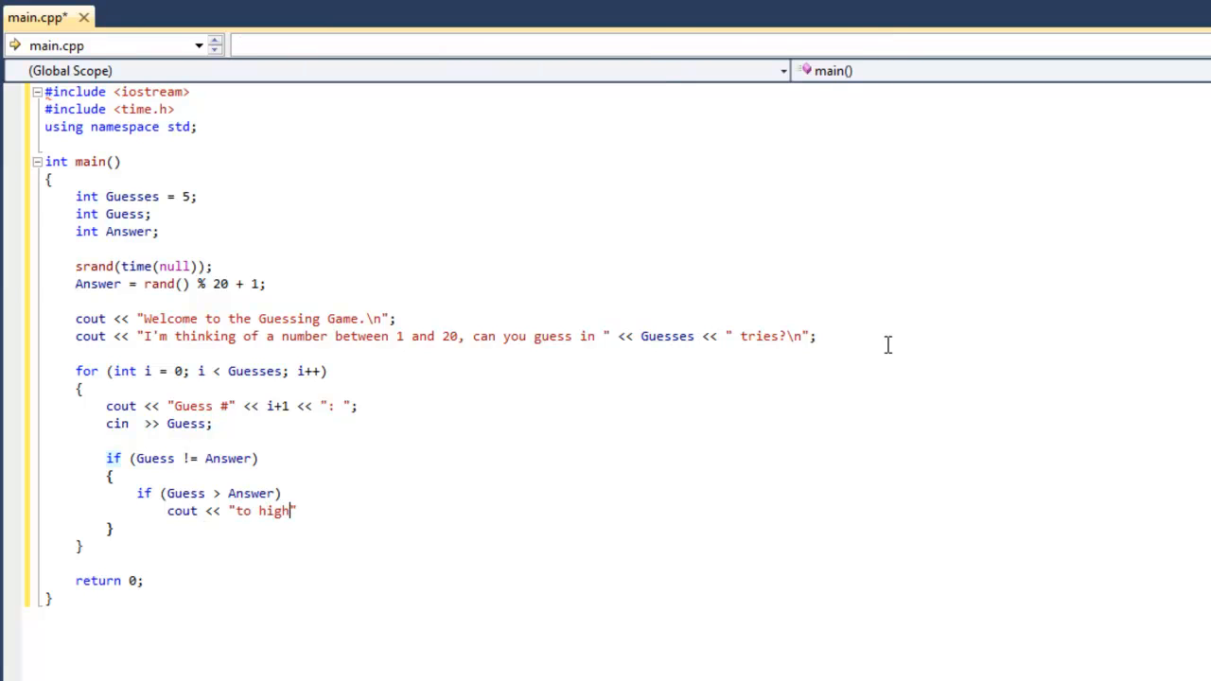
type(".")
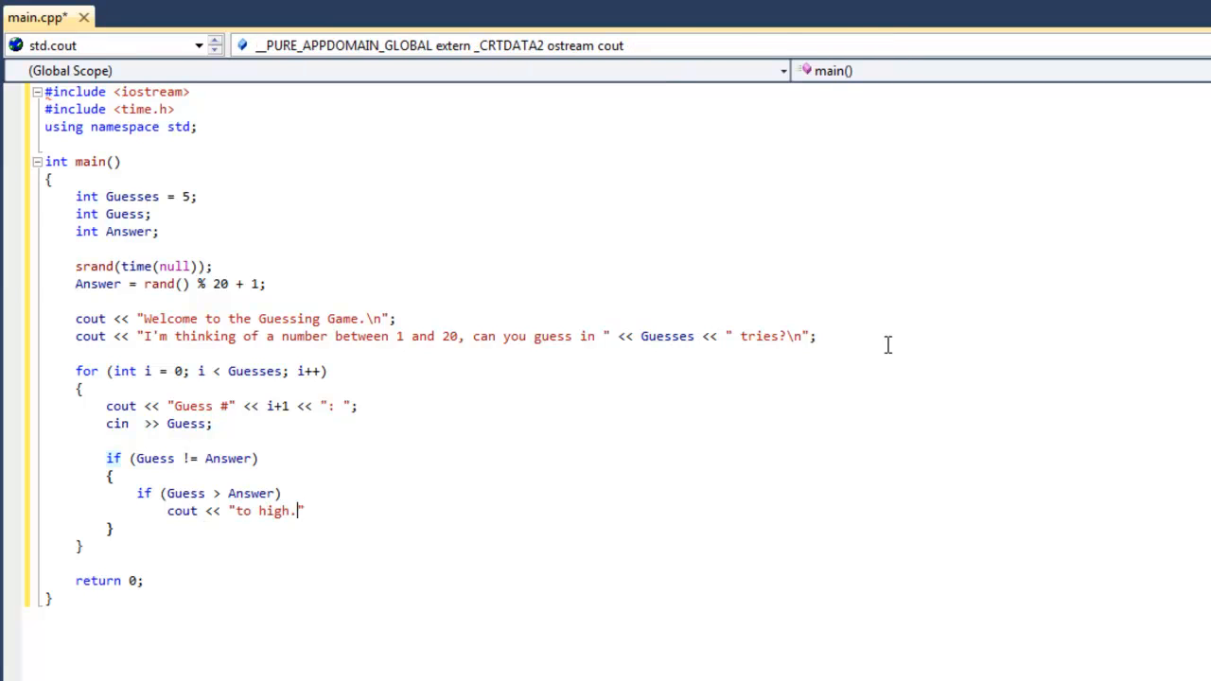
type("\\n\";")
Print "to high.\n" for the nested if and "to low.\n" in the else branch.
key("Return")
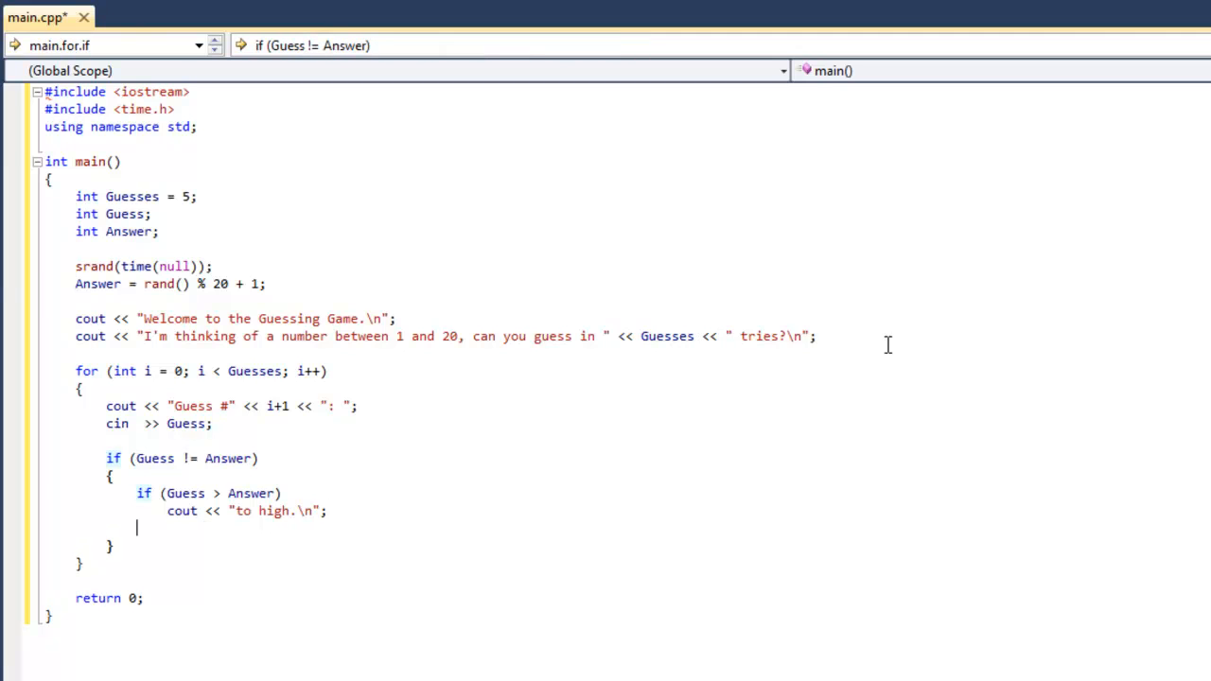
type("else")
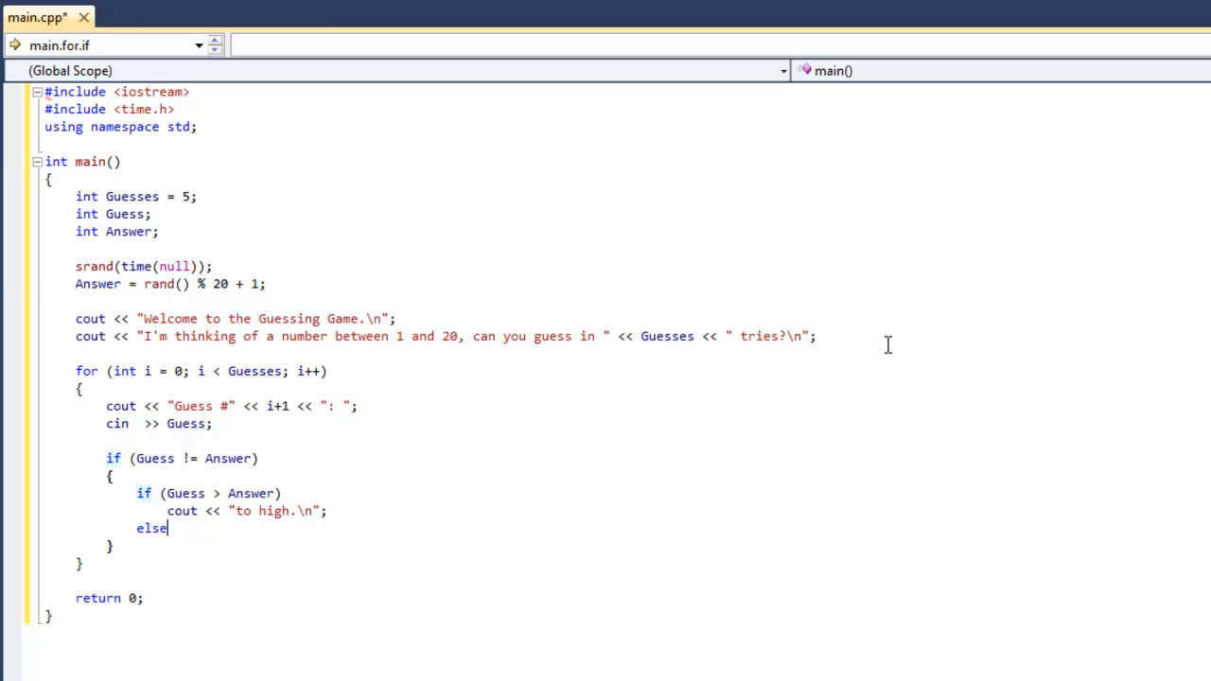
key("Return")
type("cout << ")
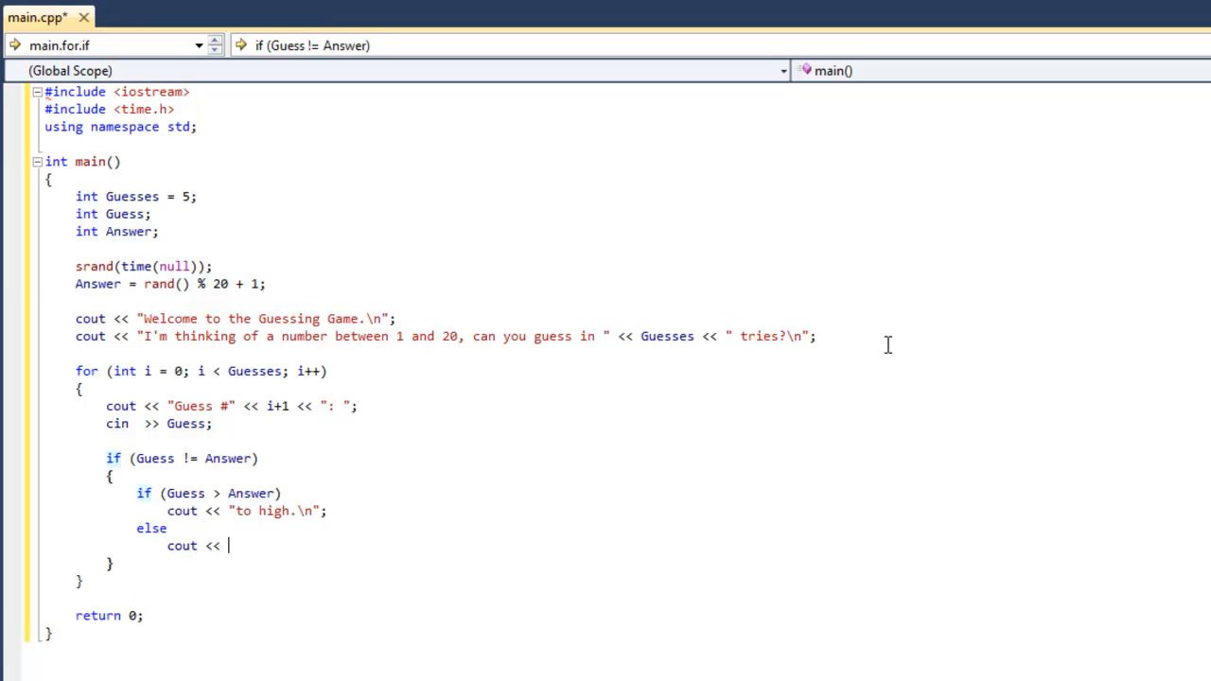
type("\"\"to ")
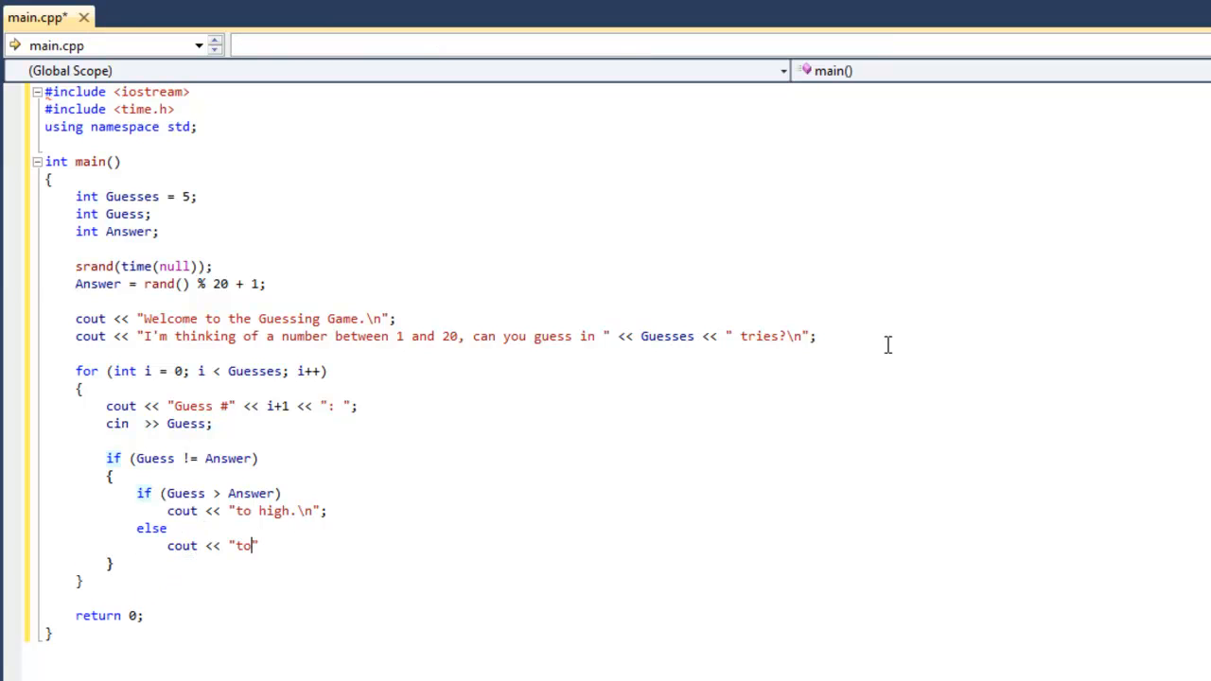
type("low.")
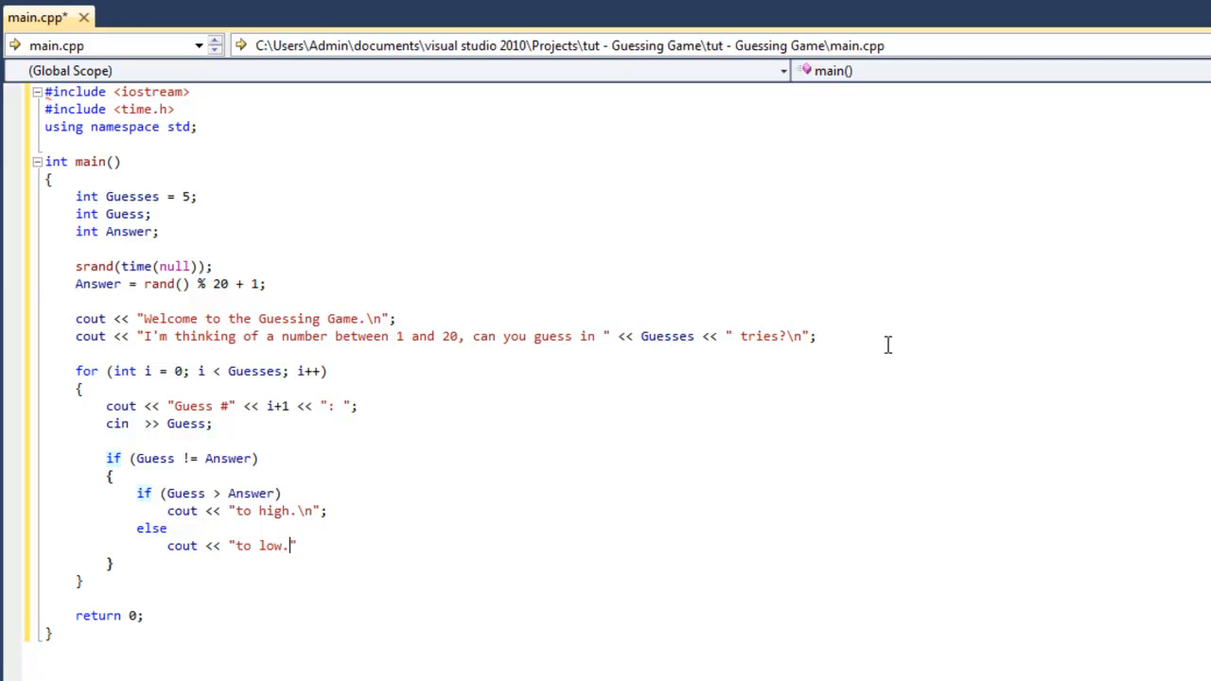
type("\\n\";")
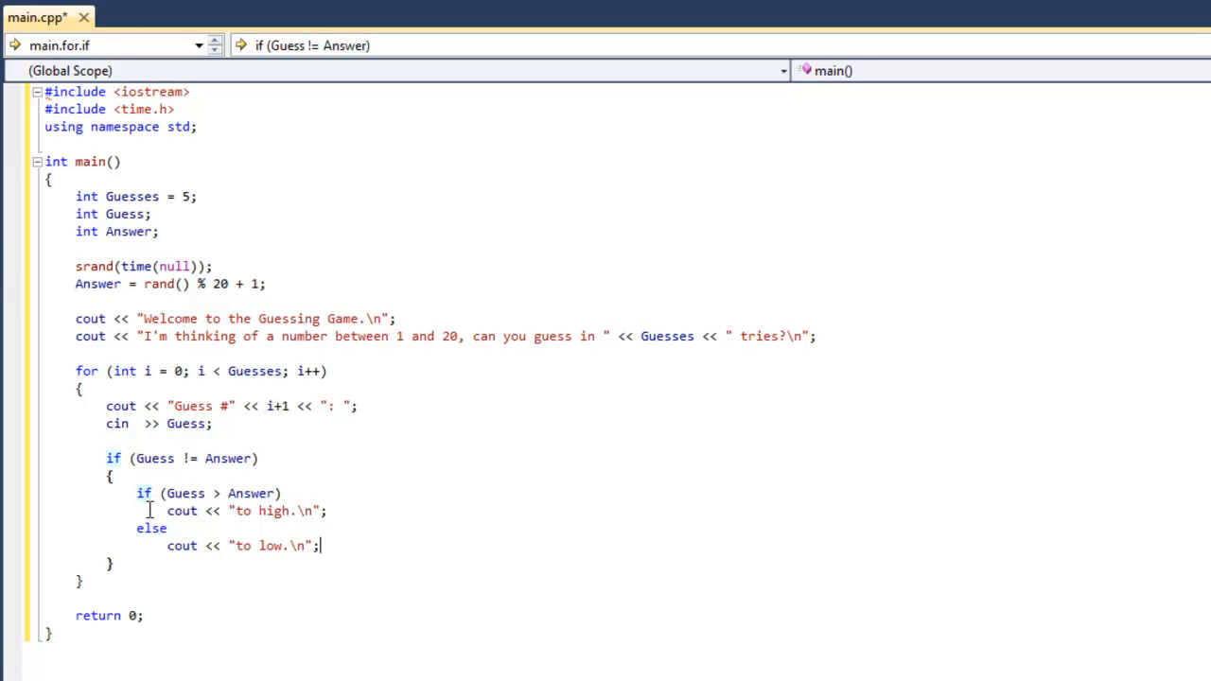
Add an else branch with braces after the outer if block inside the loop.
left_click(138, 563)
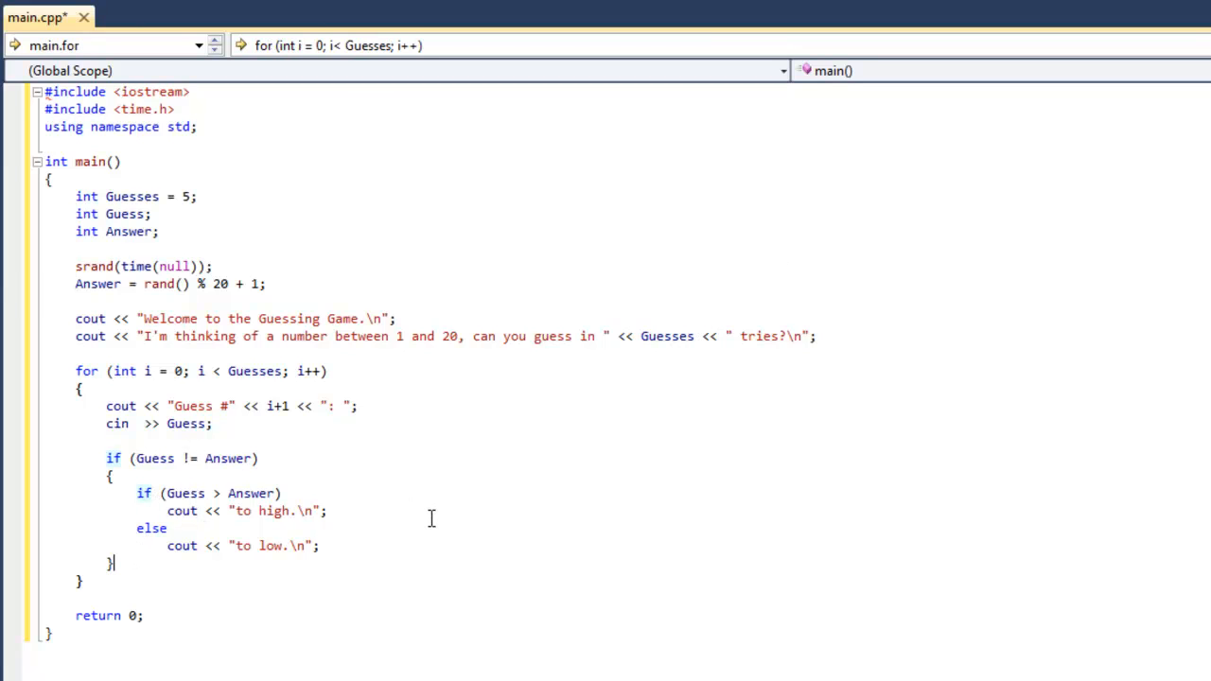
key("Return")
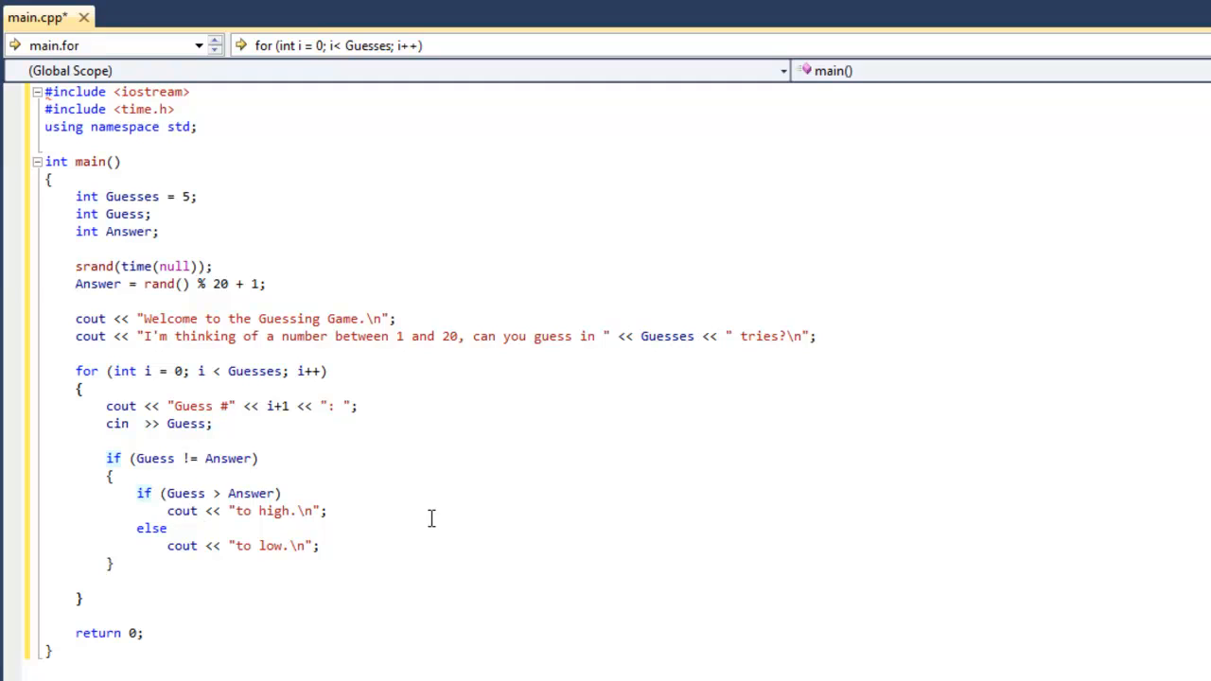
type("else")
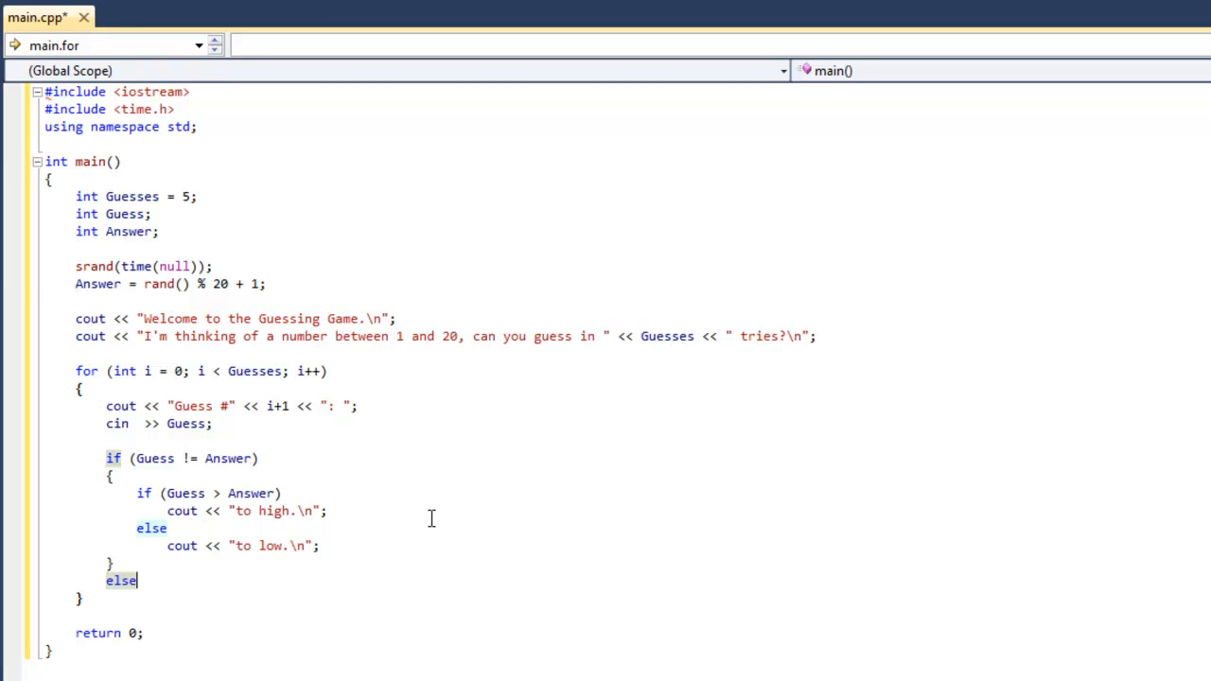
key("Return")
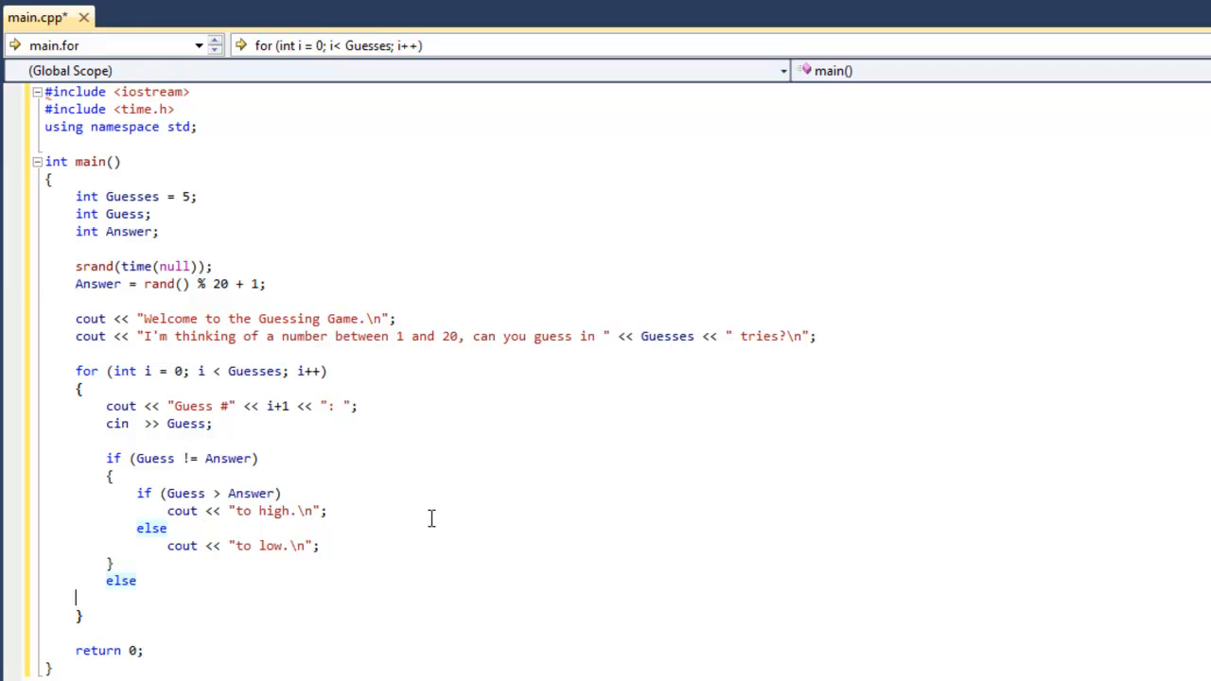
key("BackSpace")
key("BackSpace")
key("Return")
type("{")
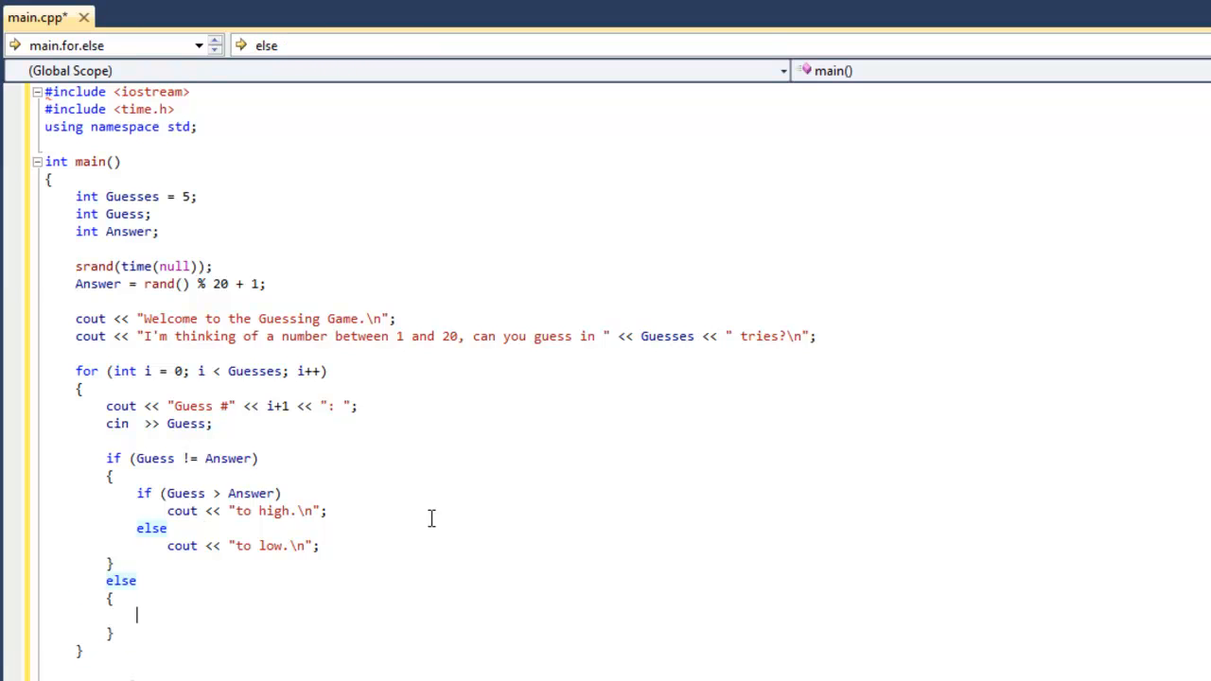
key("Return")
type("}")
key("BackSpace")
key("BackSpace")
key("Return")
type("cout << :")
Write cout << "you won!\n"; inside the else braces.
key("BackSpace")
type("\"\"")
key("Left")
type("you ")
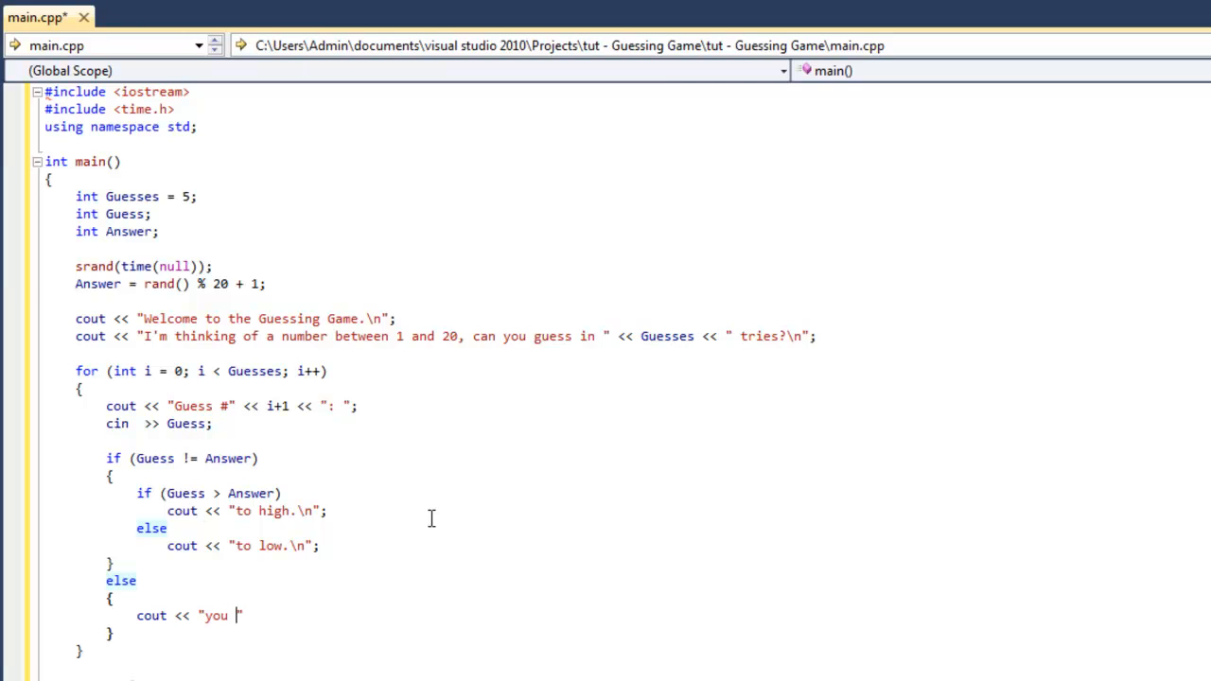
type("won!")
type("\\n\"")
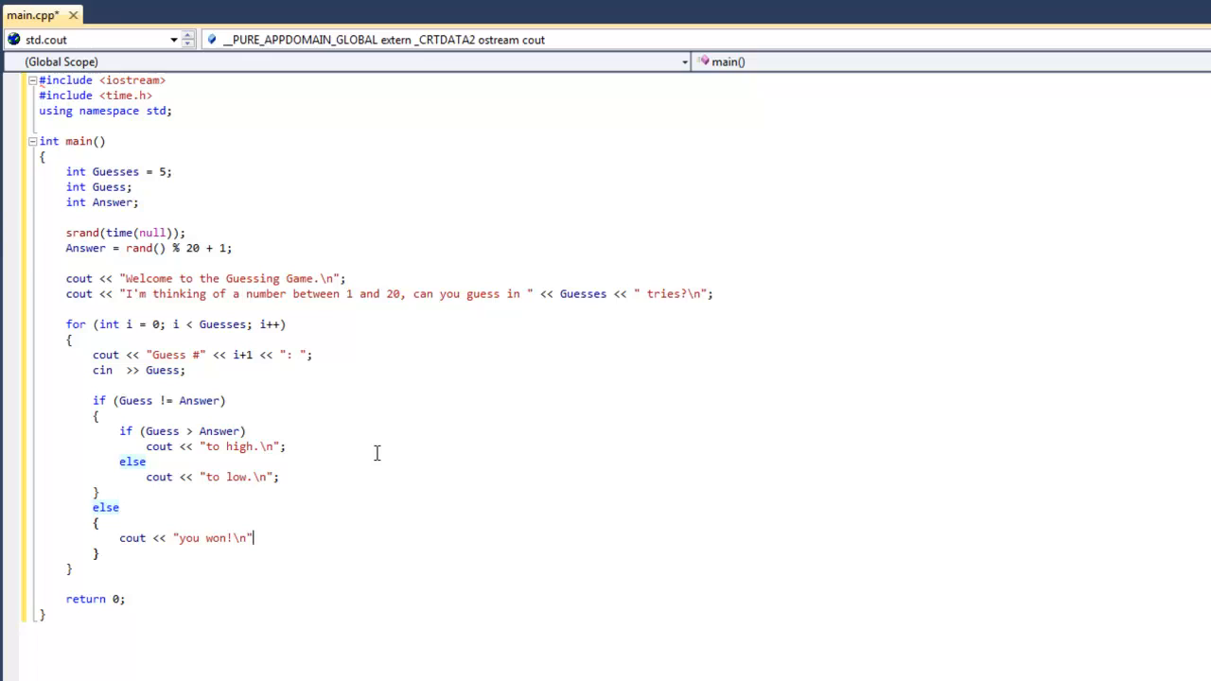
type(";")
Add system("pause"); and return 0; below the you won! message.
key("Return")
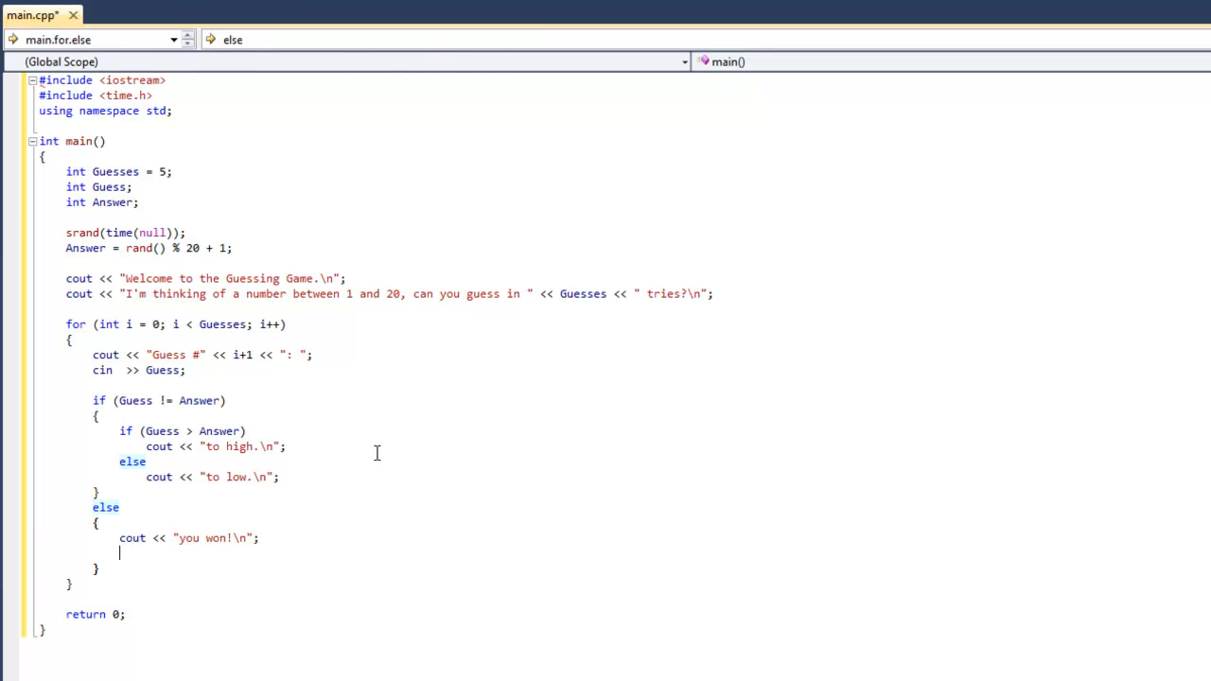
type("s")
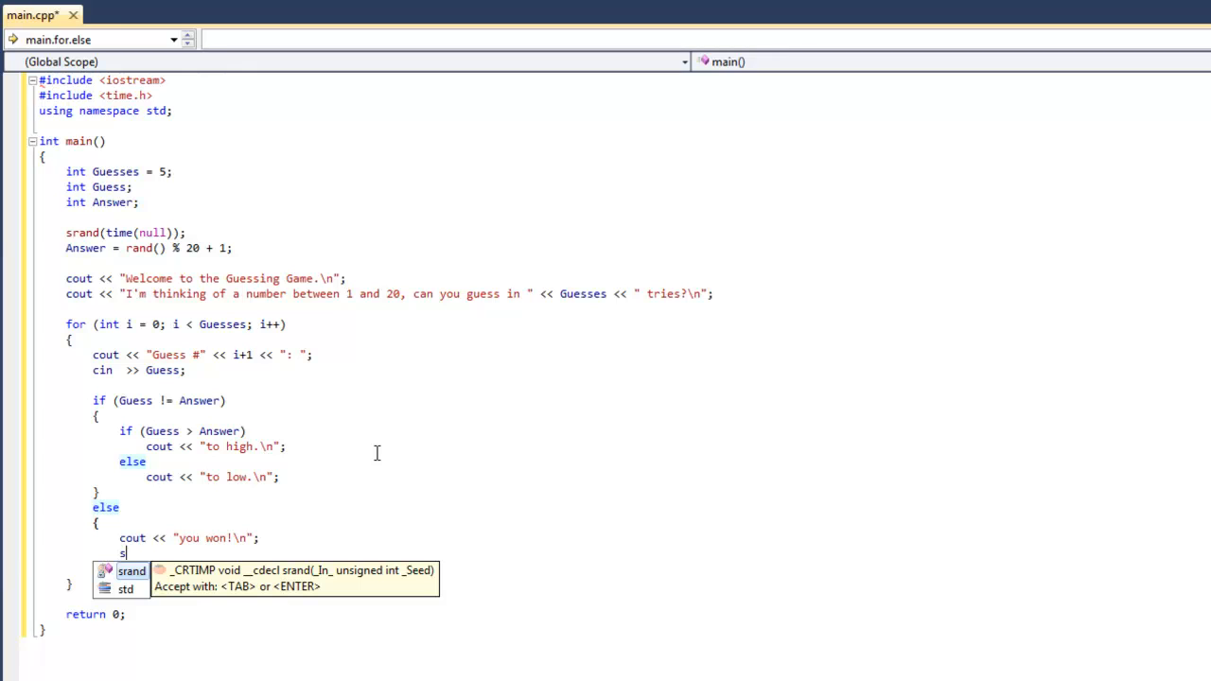
type("y")
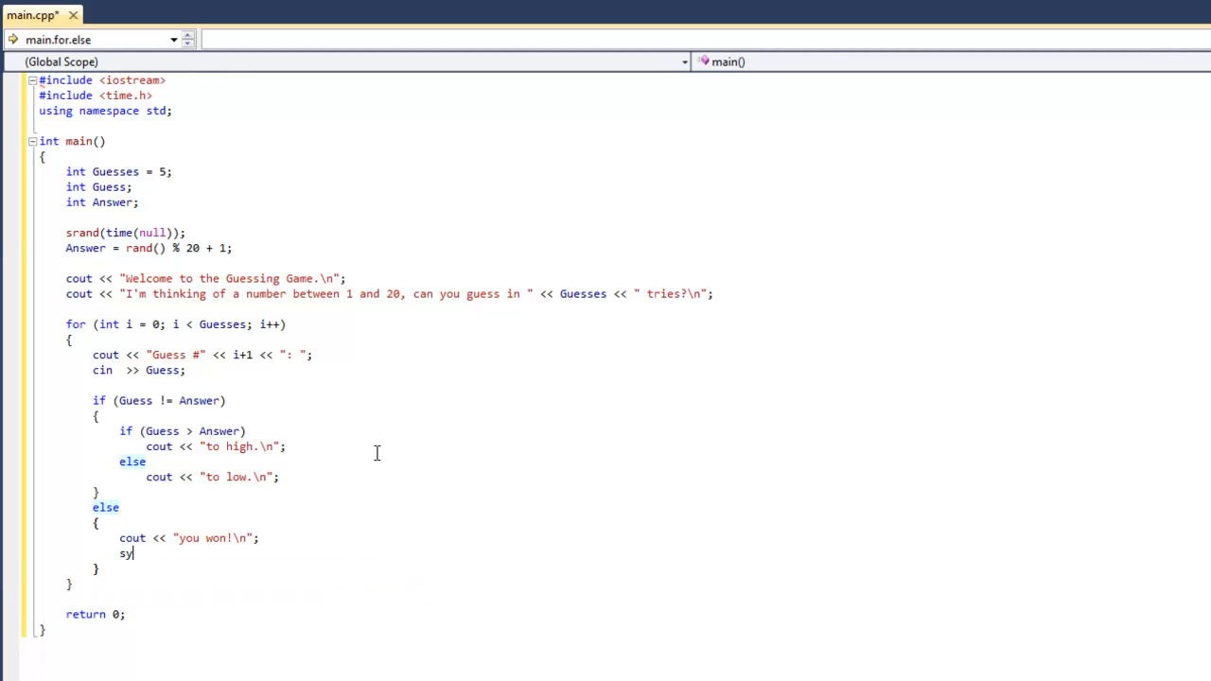
key("BackSpace")
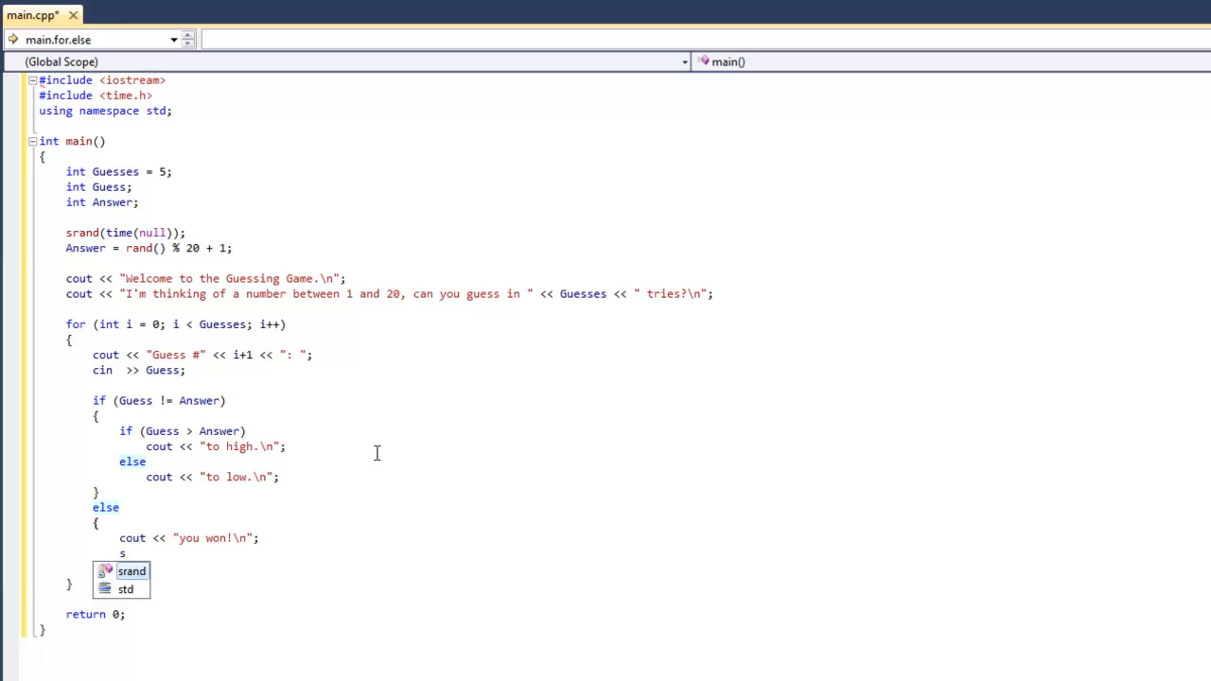
type("ystem")
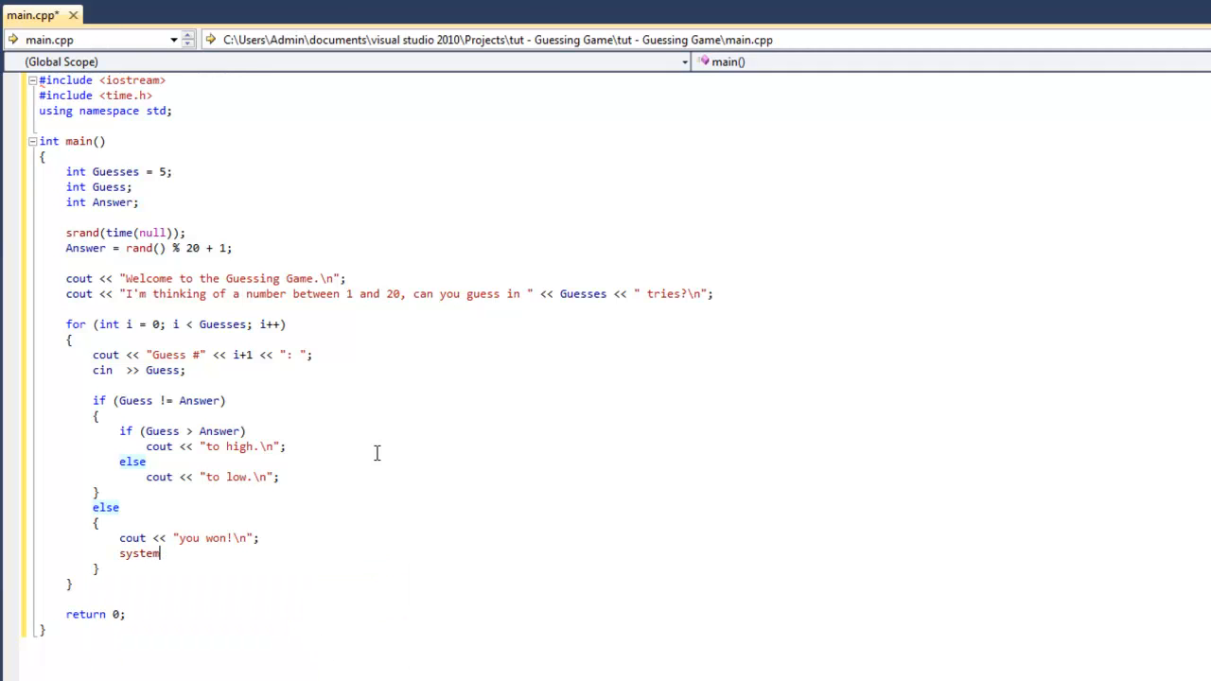
type("(\"")
type("paus")
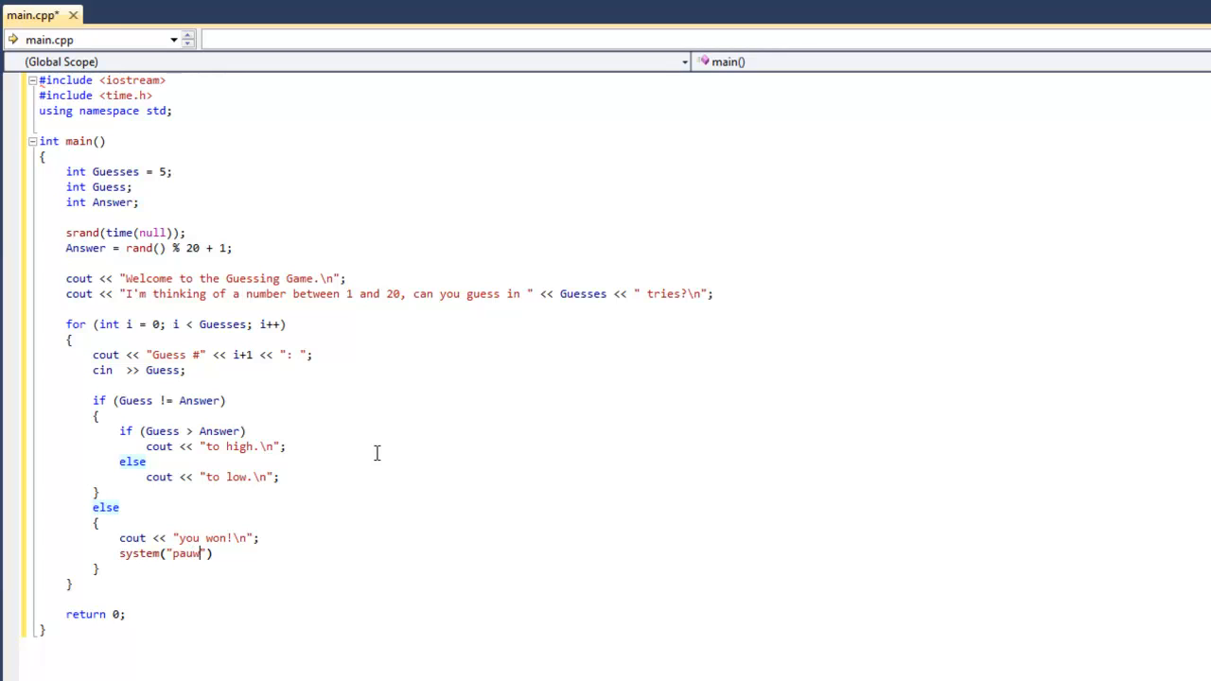
type("e")
type("\");")
key("Return")
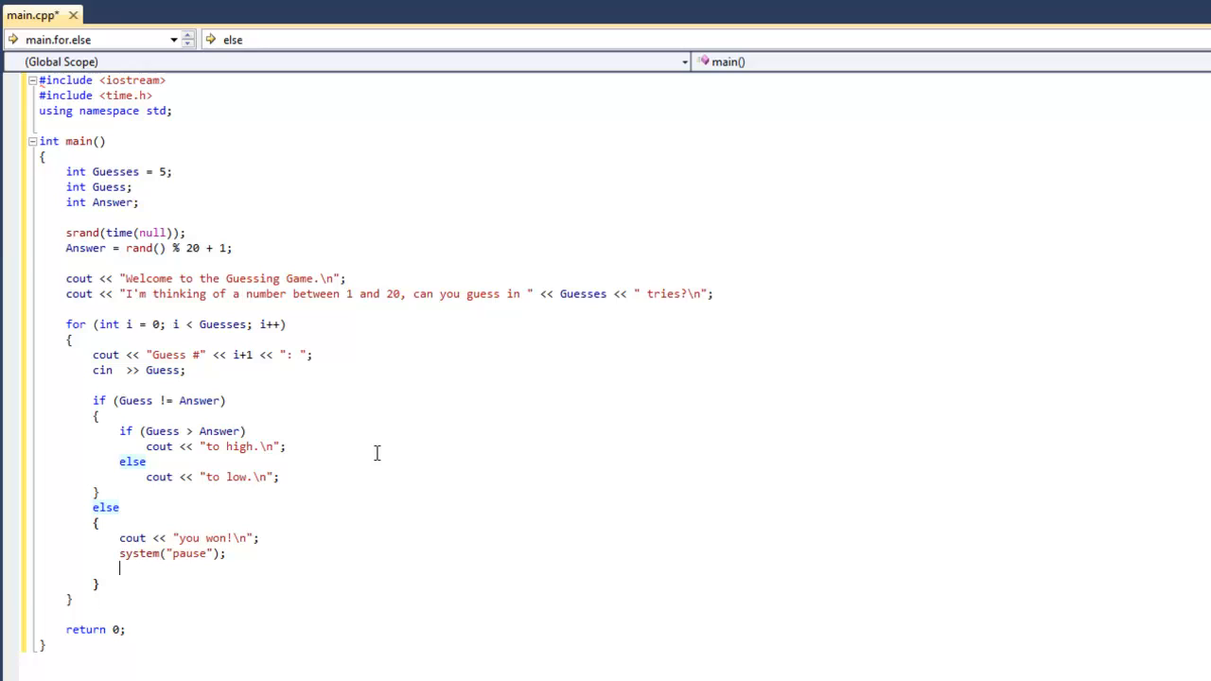
type("r")
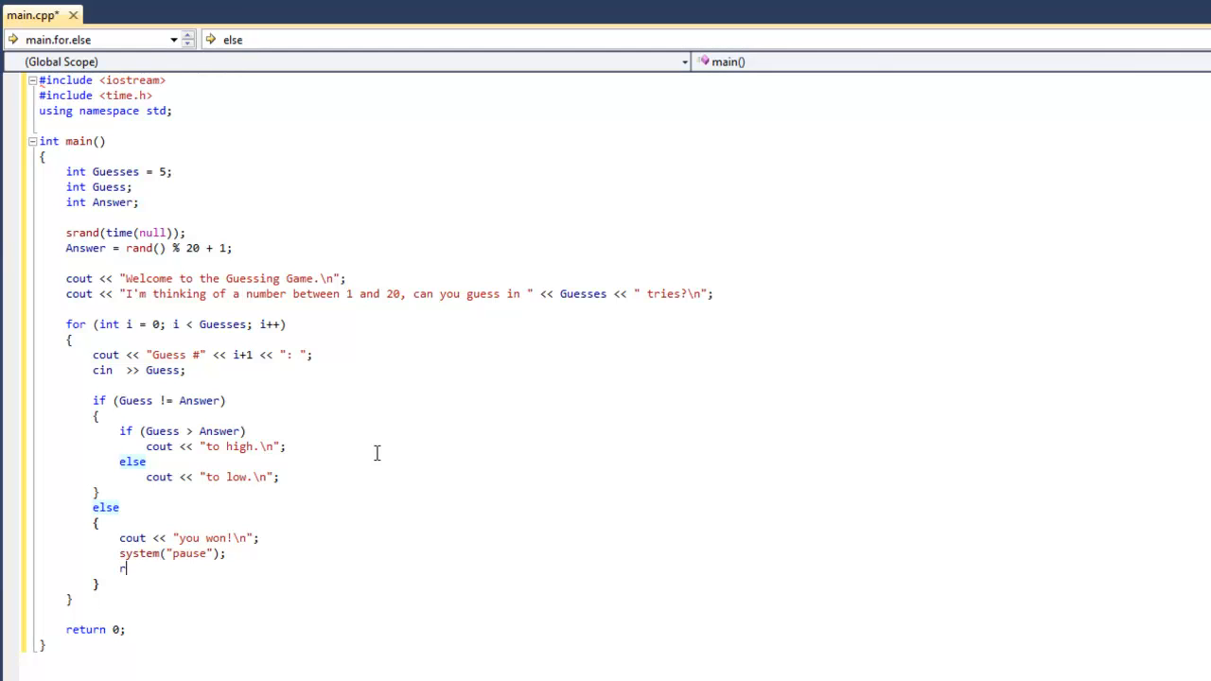
type("eturn ")
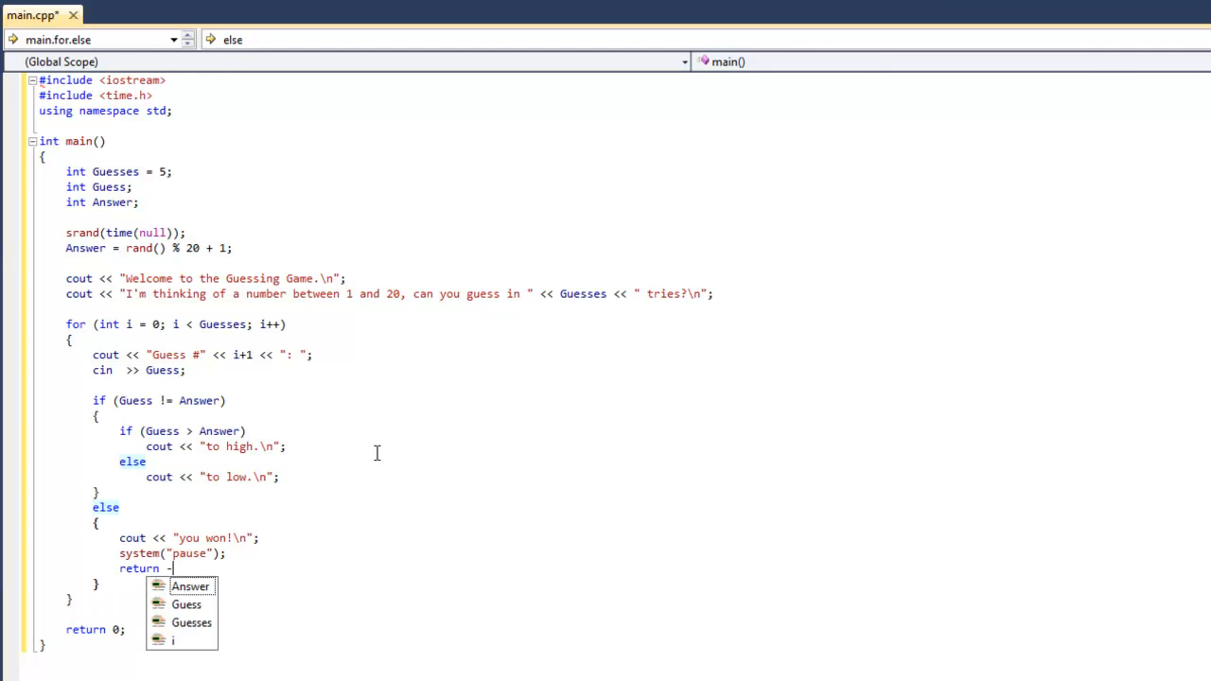
type("0;")
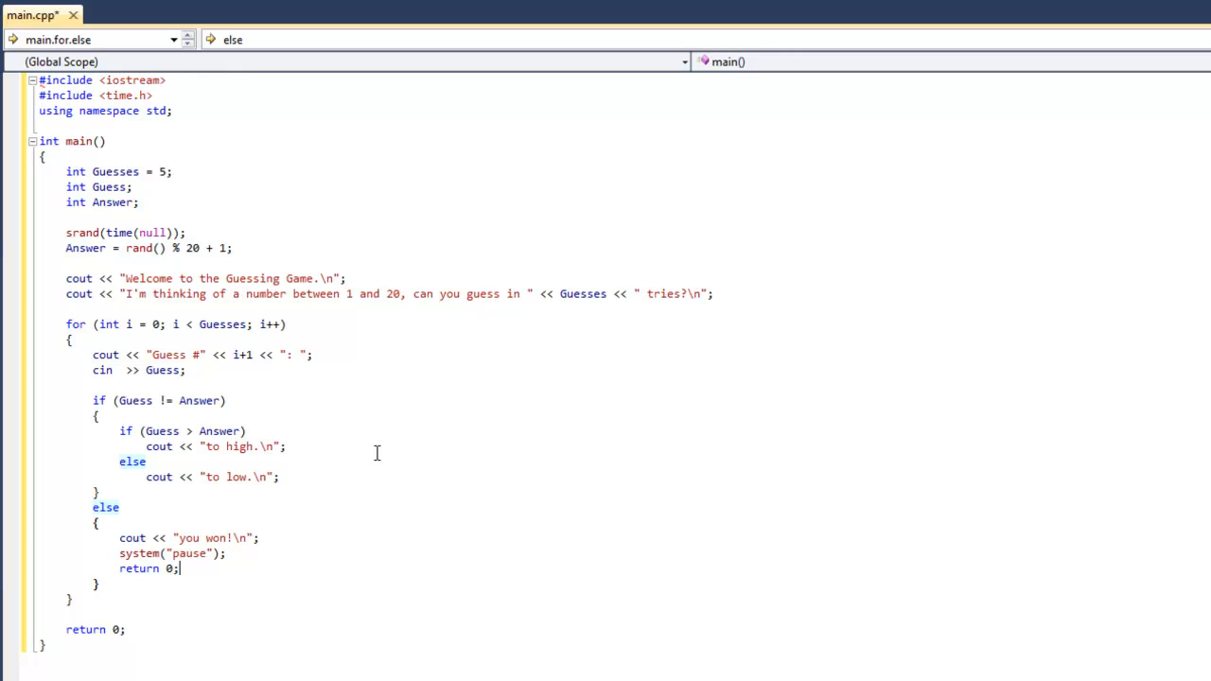
scroll(172, 527, "down", 2)
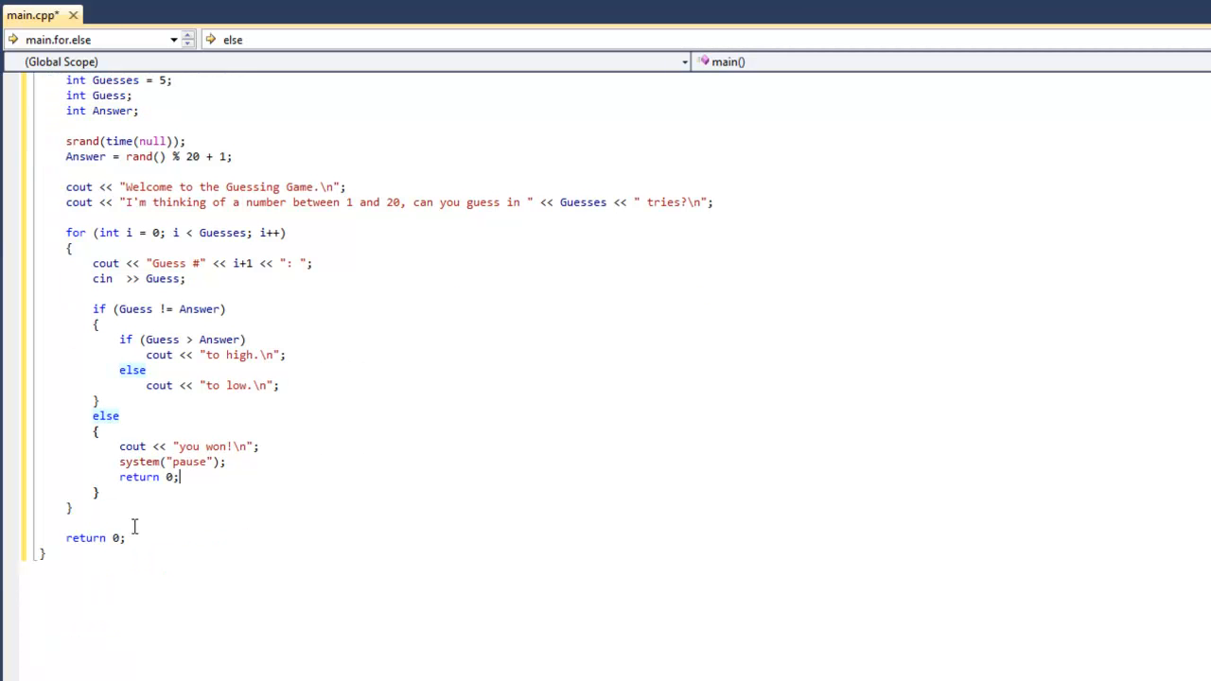
left_click(78, 514)
left_click_drag(146, 445, 260, 445)
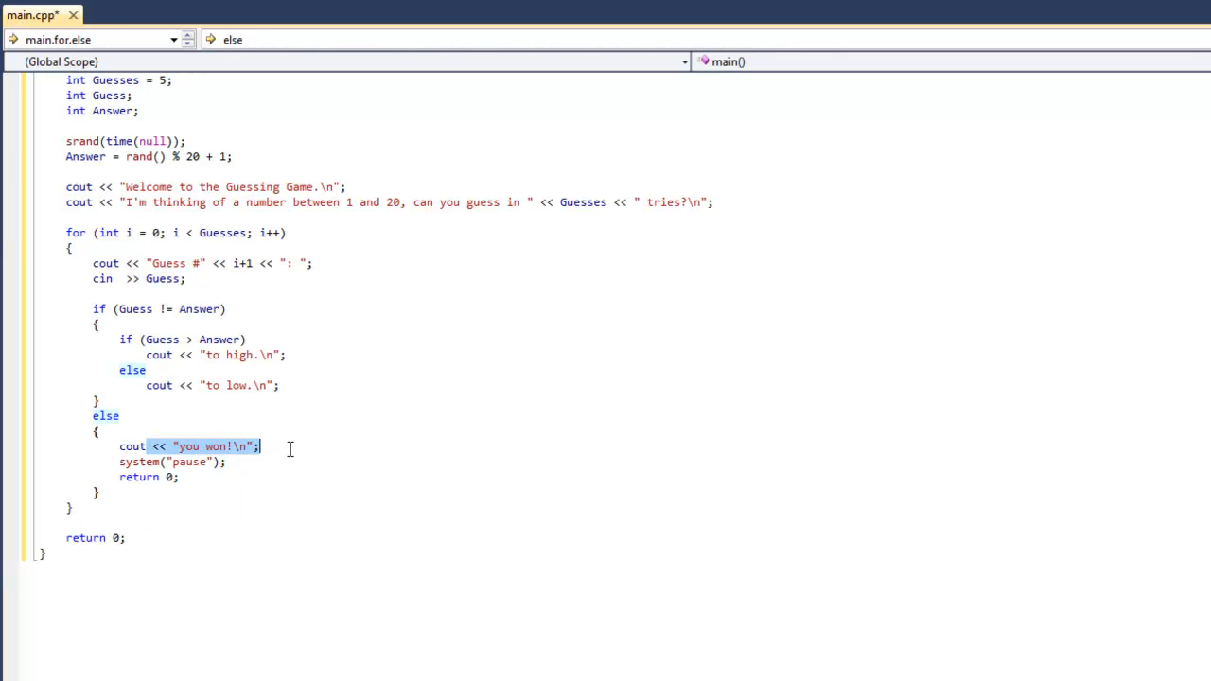
left_click_drag(64, 232, 287, 233)
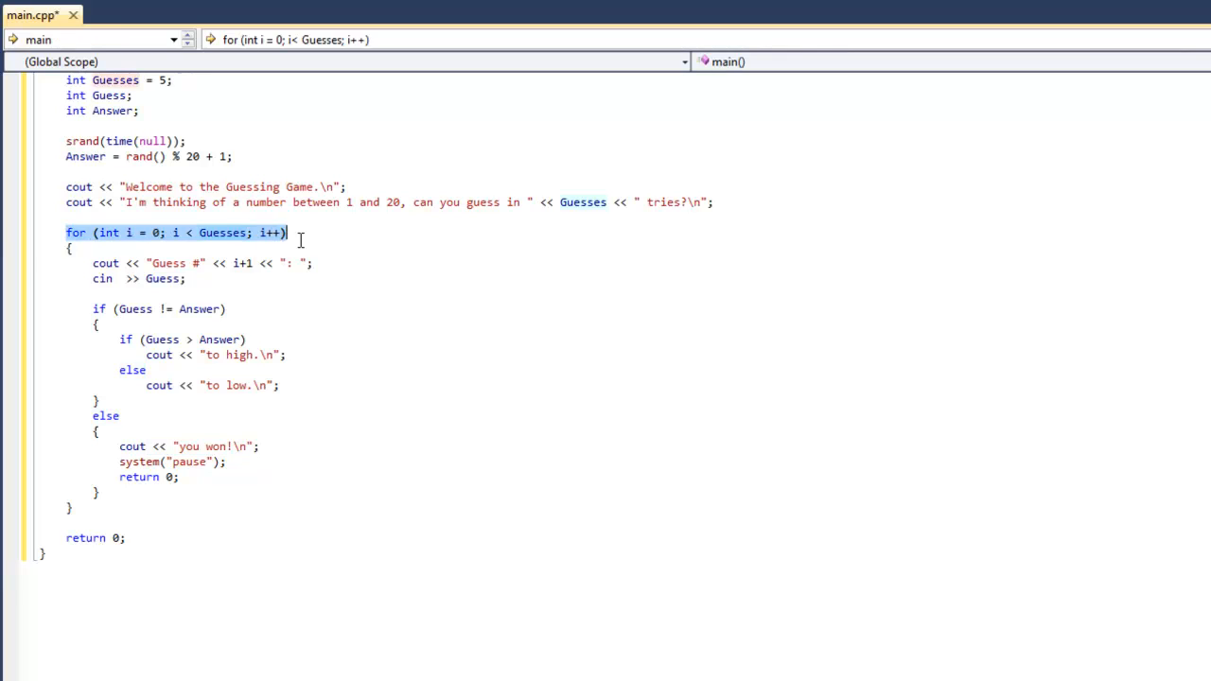
left_click(110, 509)
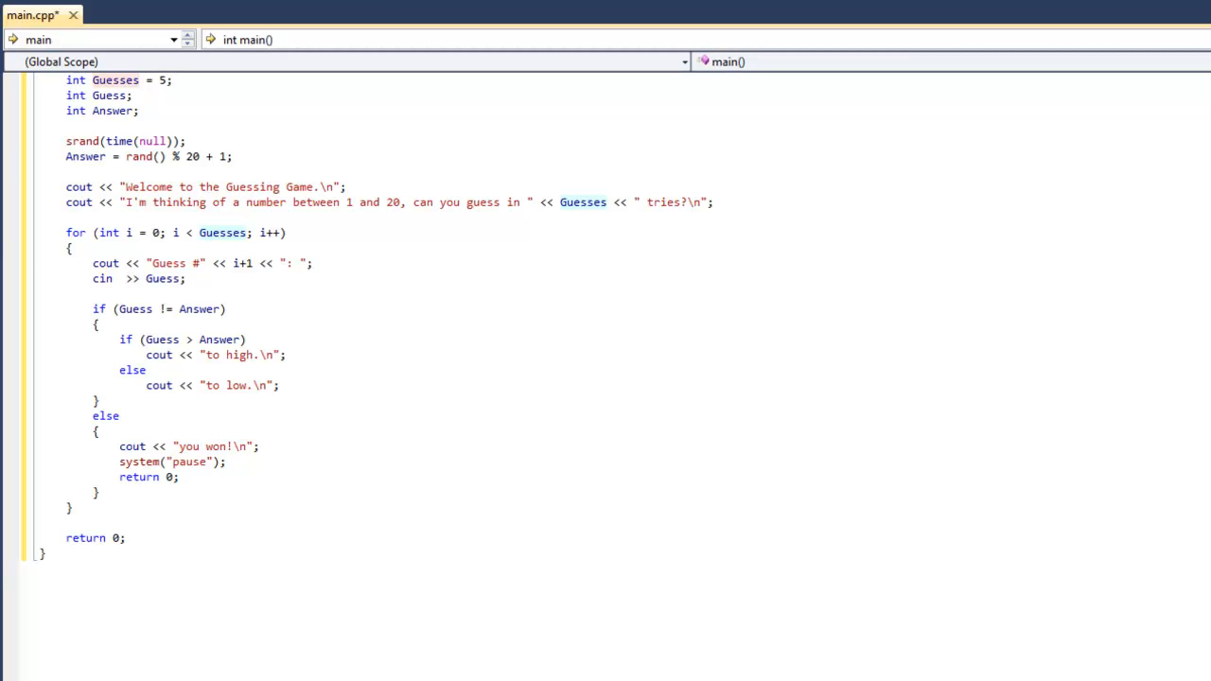
After the loop, print "you lost :(" and the correct Answer ending with << endl;.
left_click(167, 492)
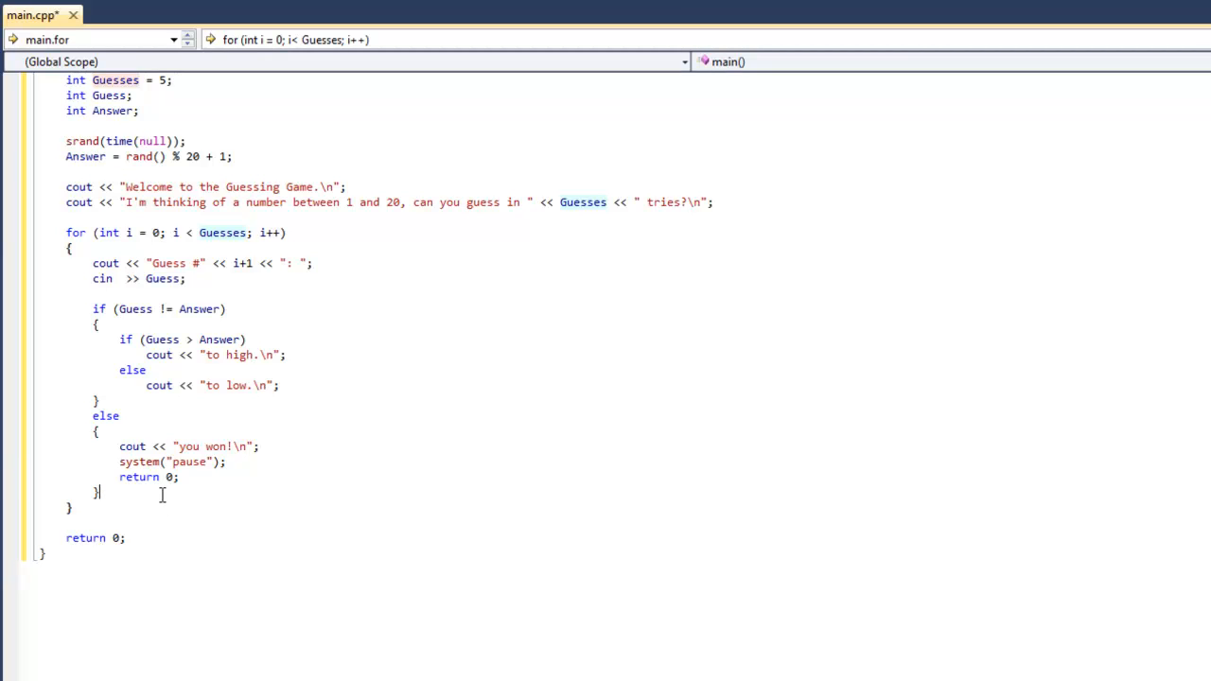
key("Down")
key("Down")
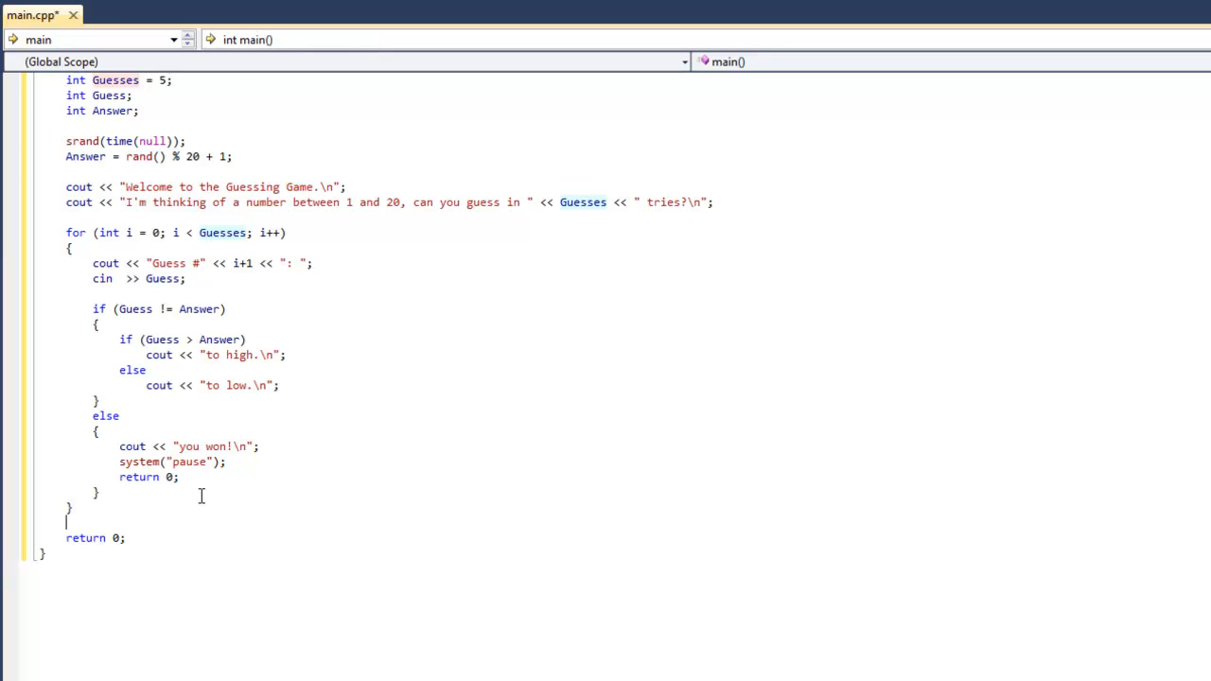
key("Return")
type("cout << ")
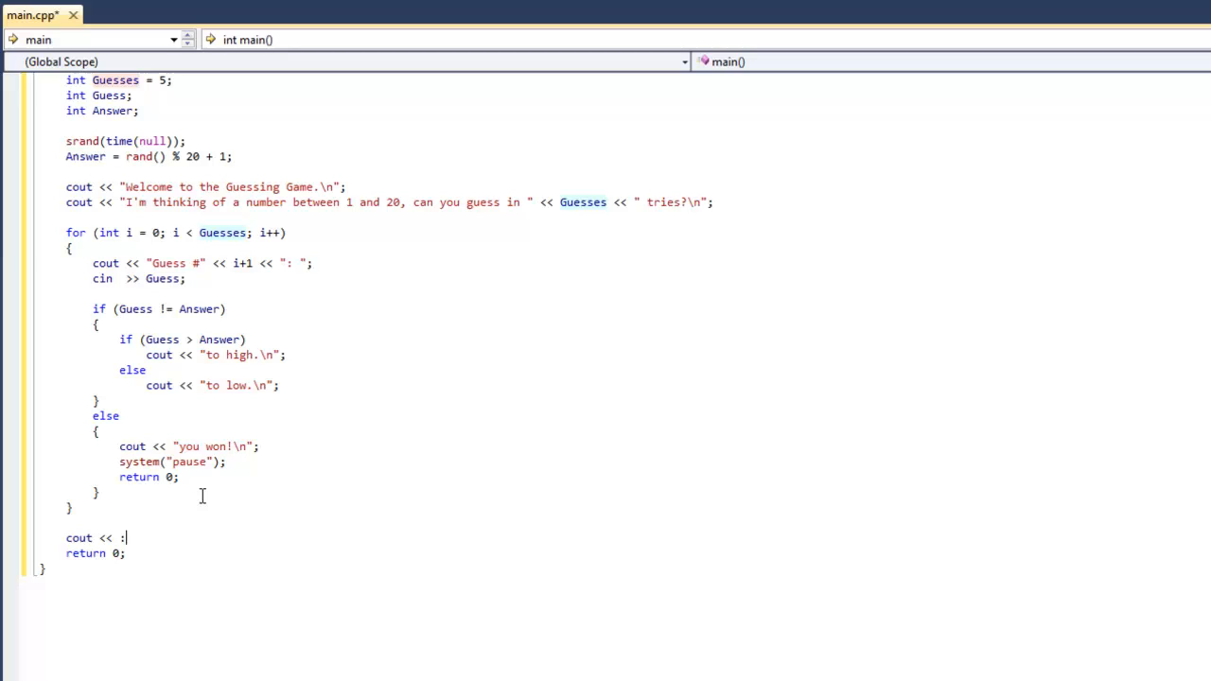
type("\"you ")
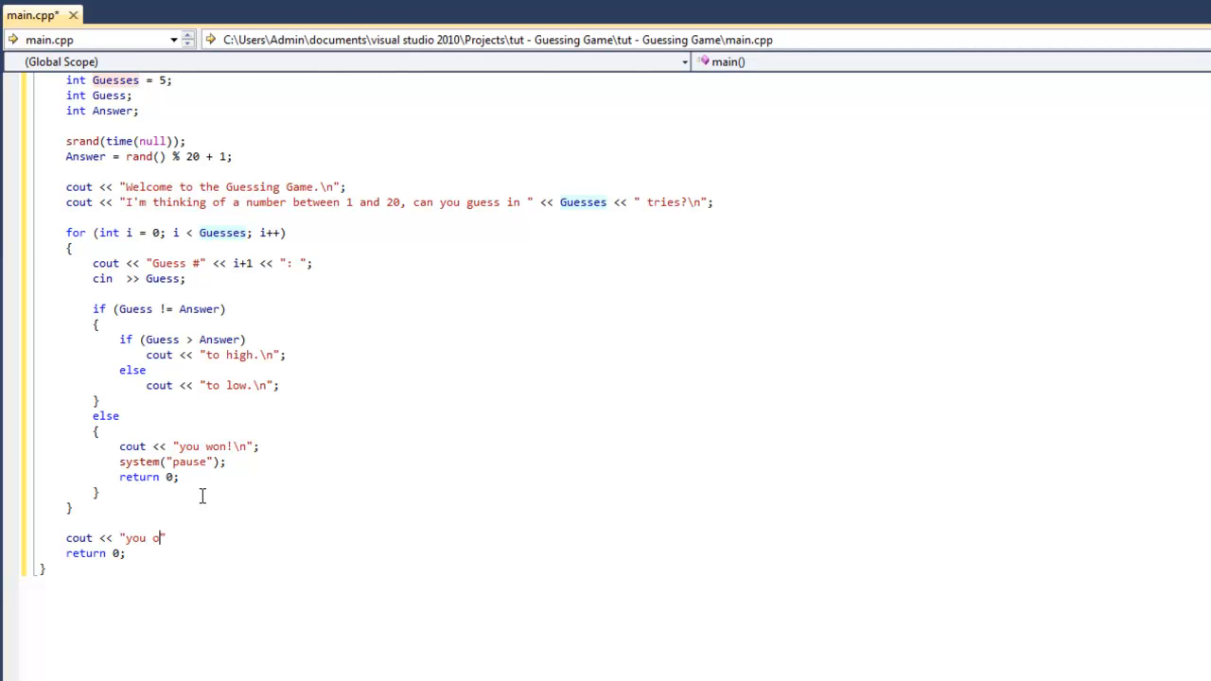
type("lost ")
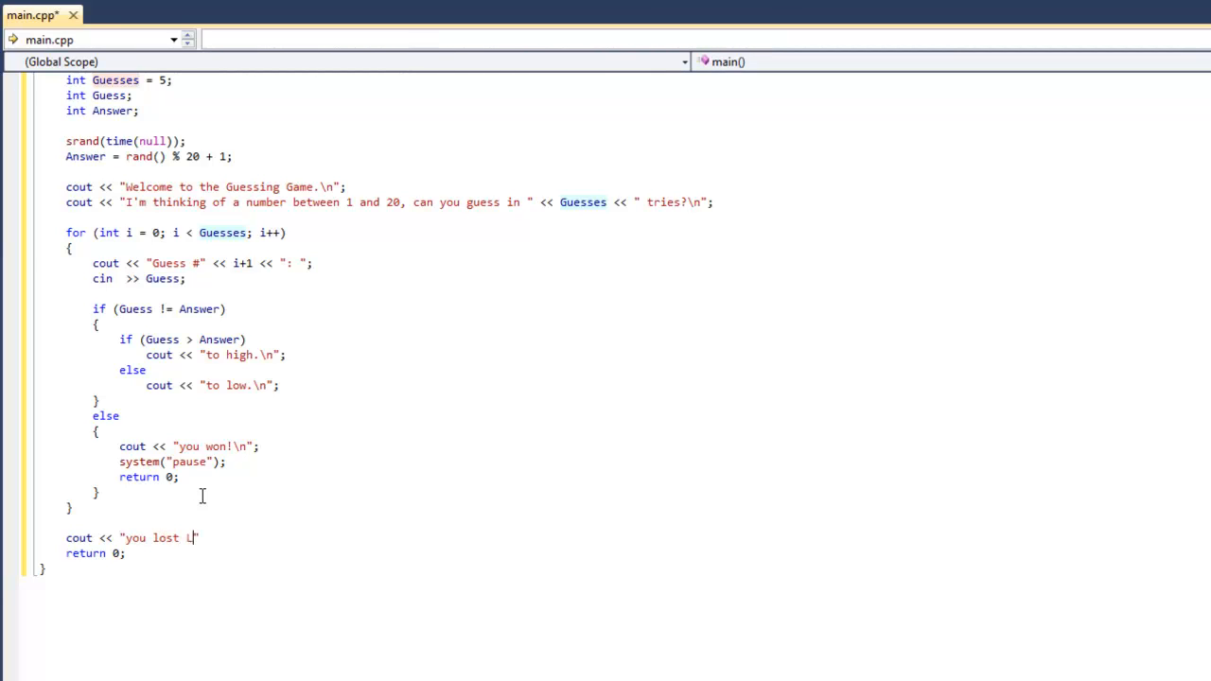
type(":(")
type(" \";")
key("Return")
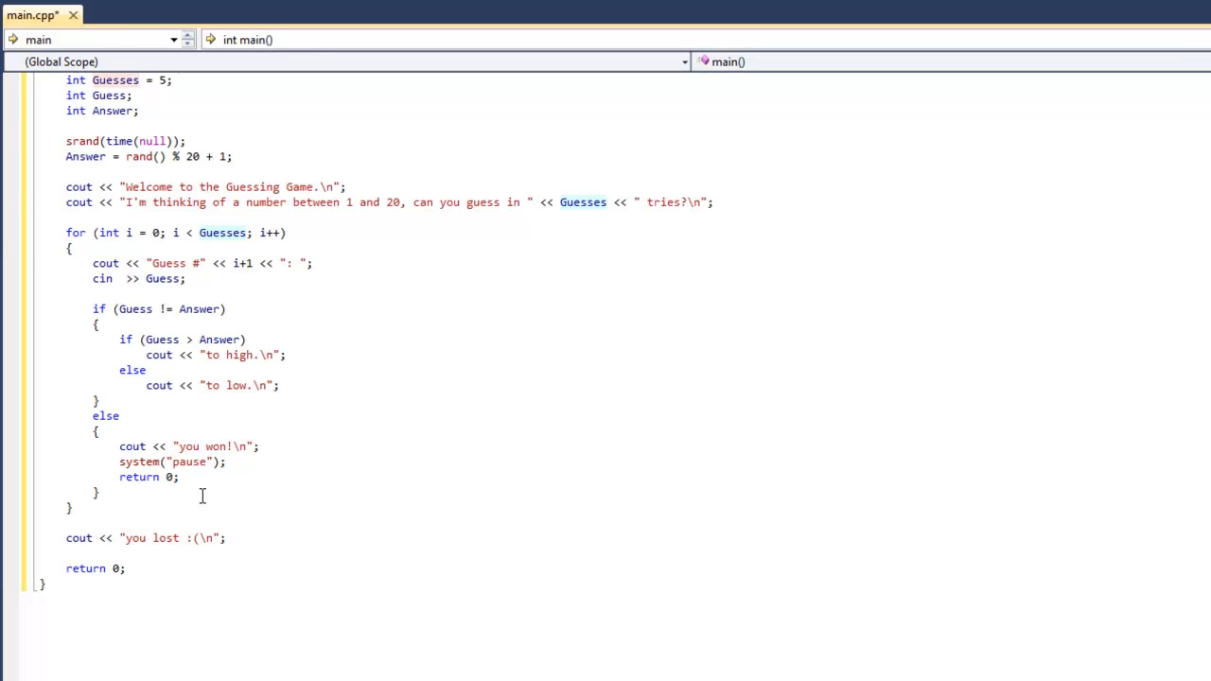
type("cout <<")
type(" \"")
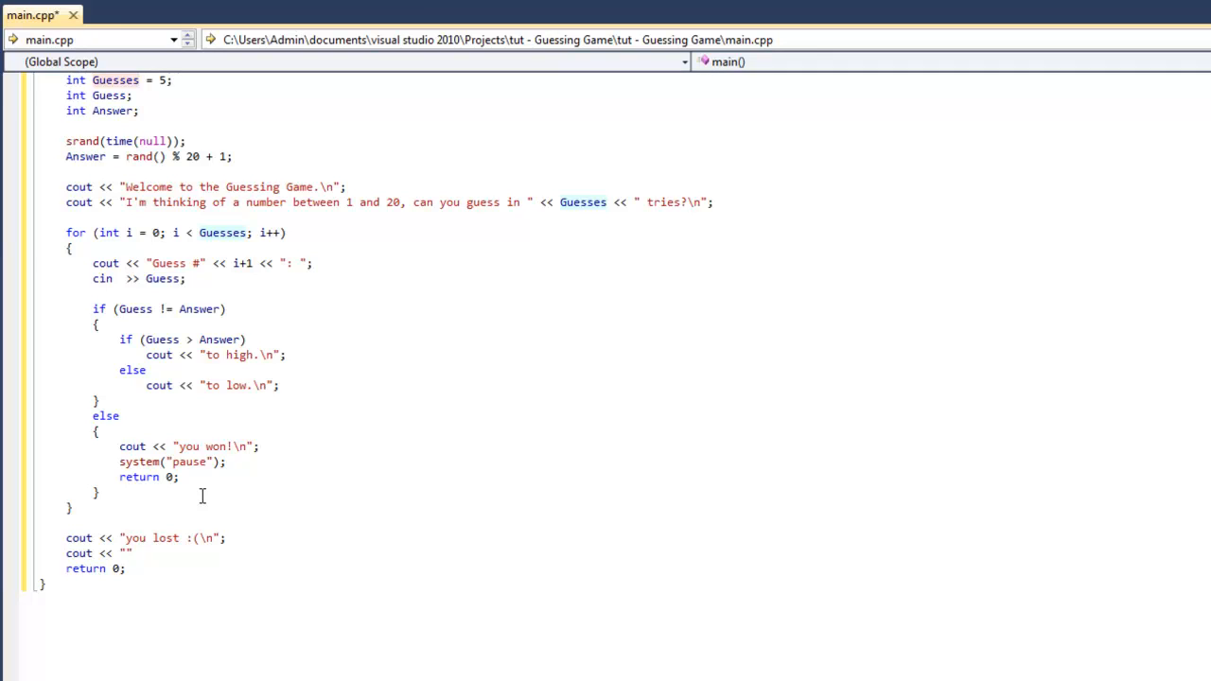
type("The co")
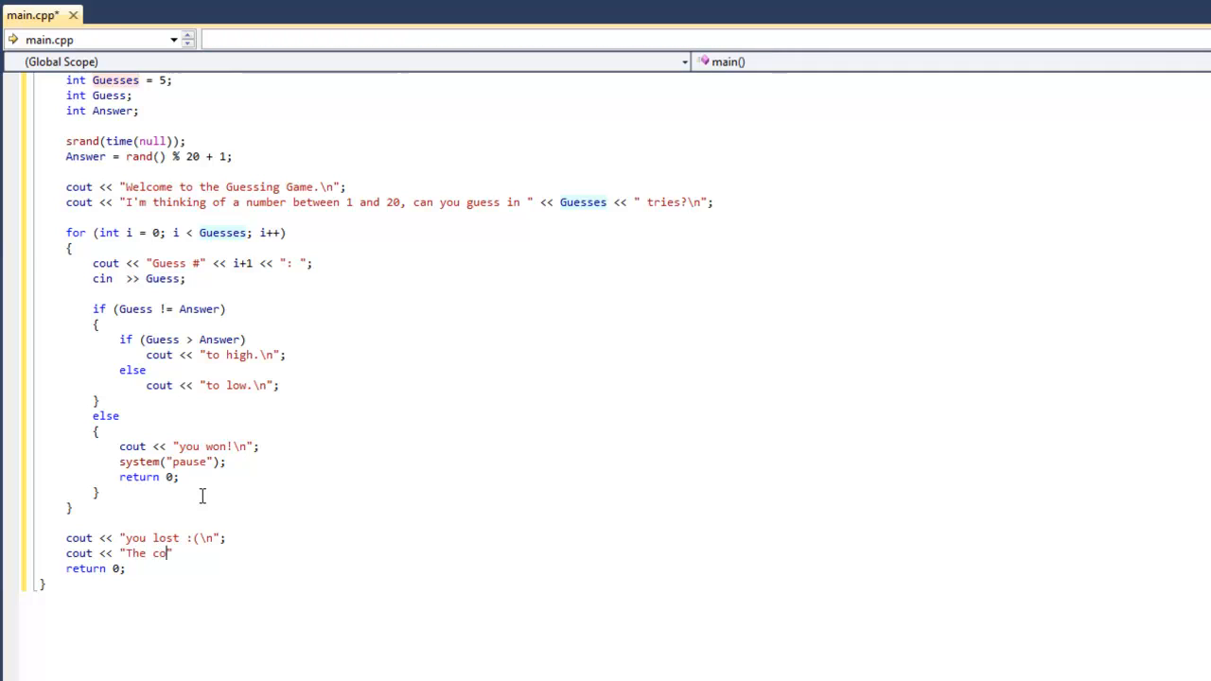
type("rrect ans")
type("wer was")
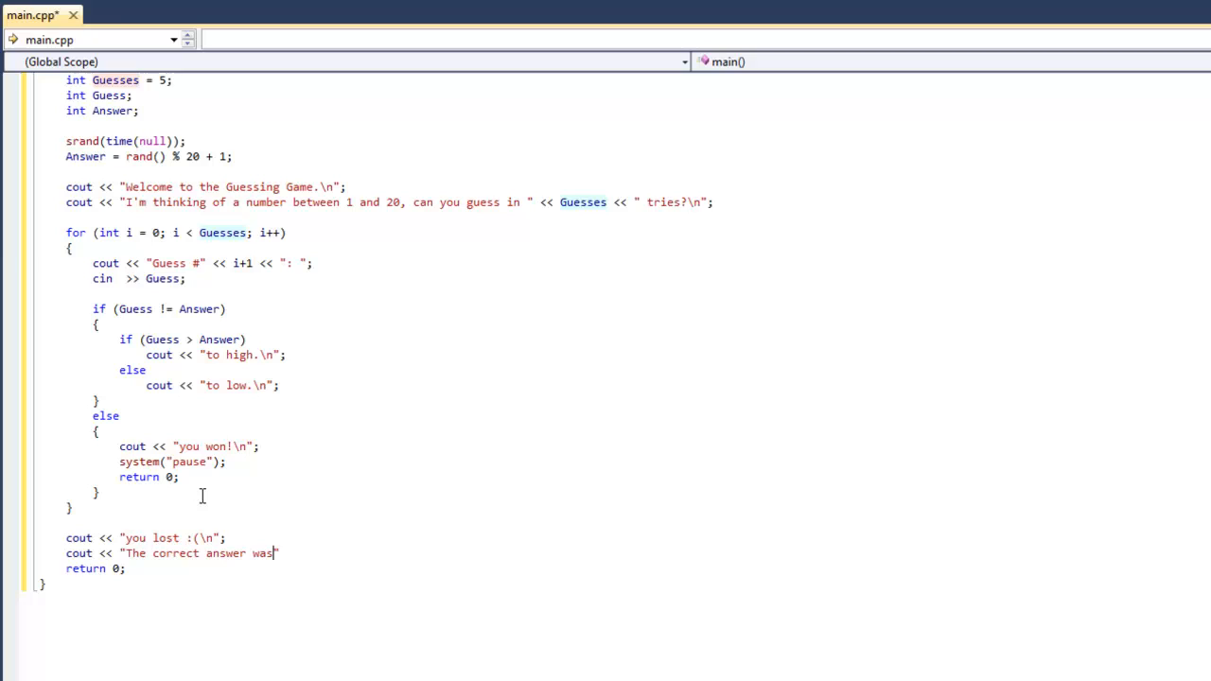
type(": ")
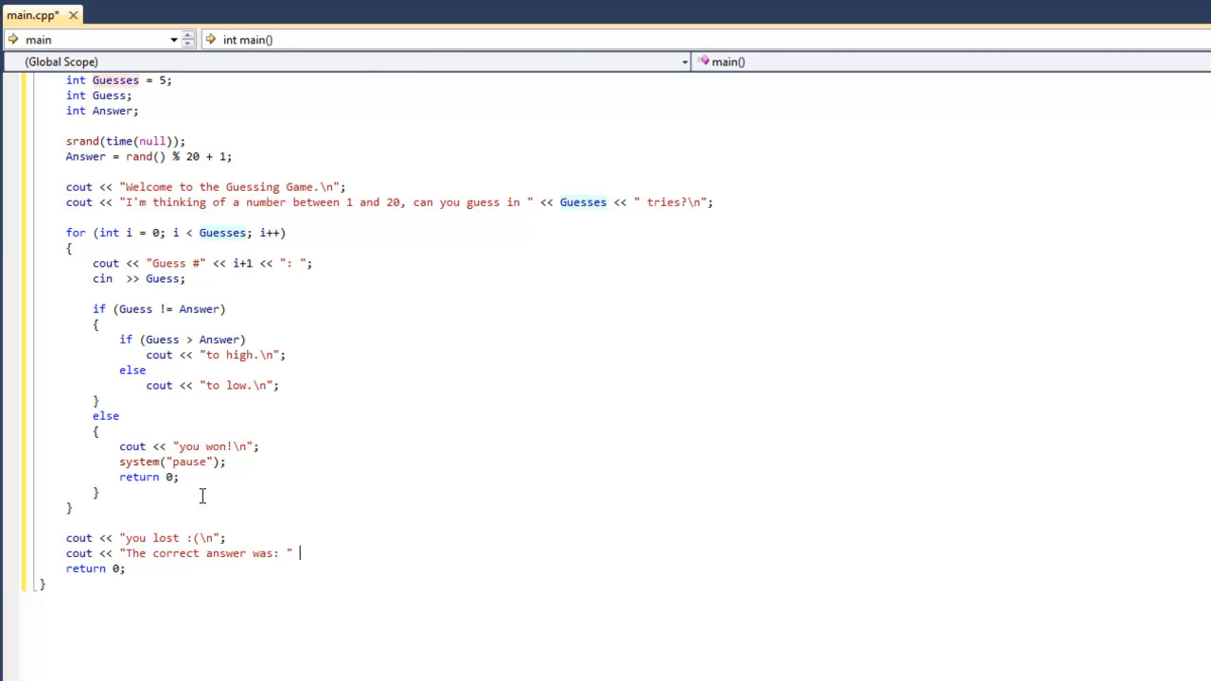
type(" << A")
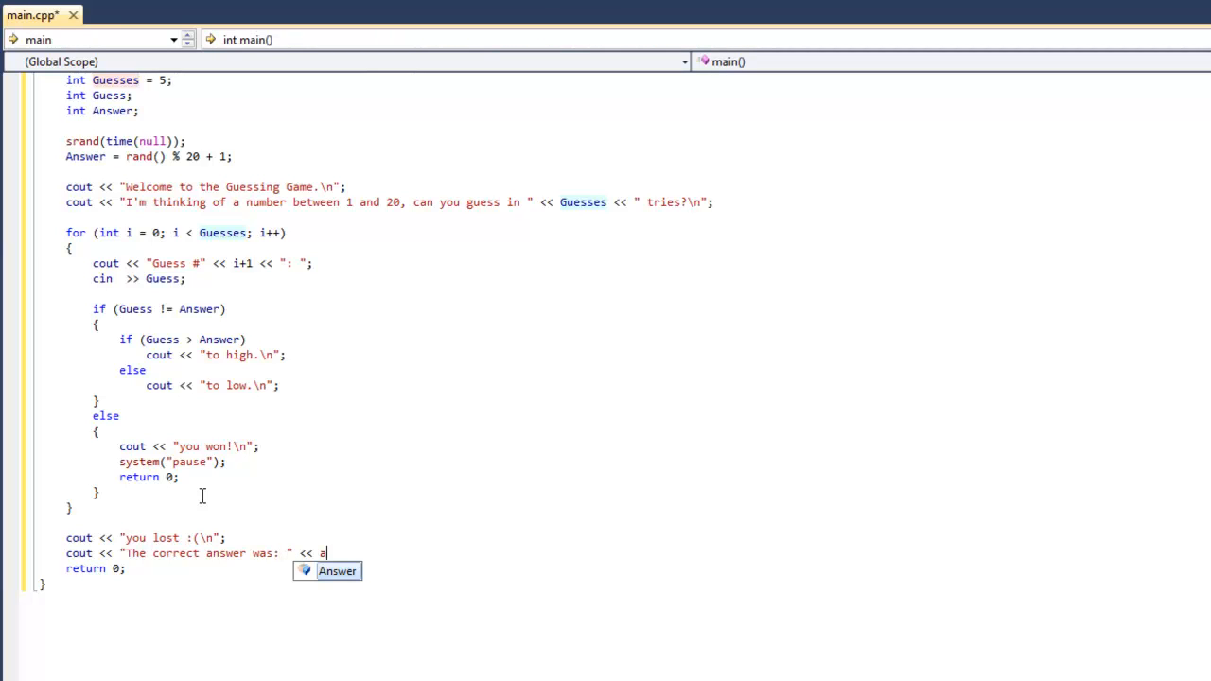
type("nswer")
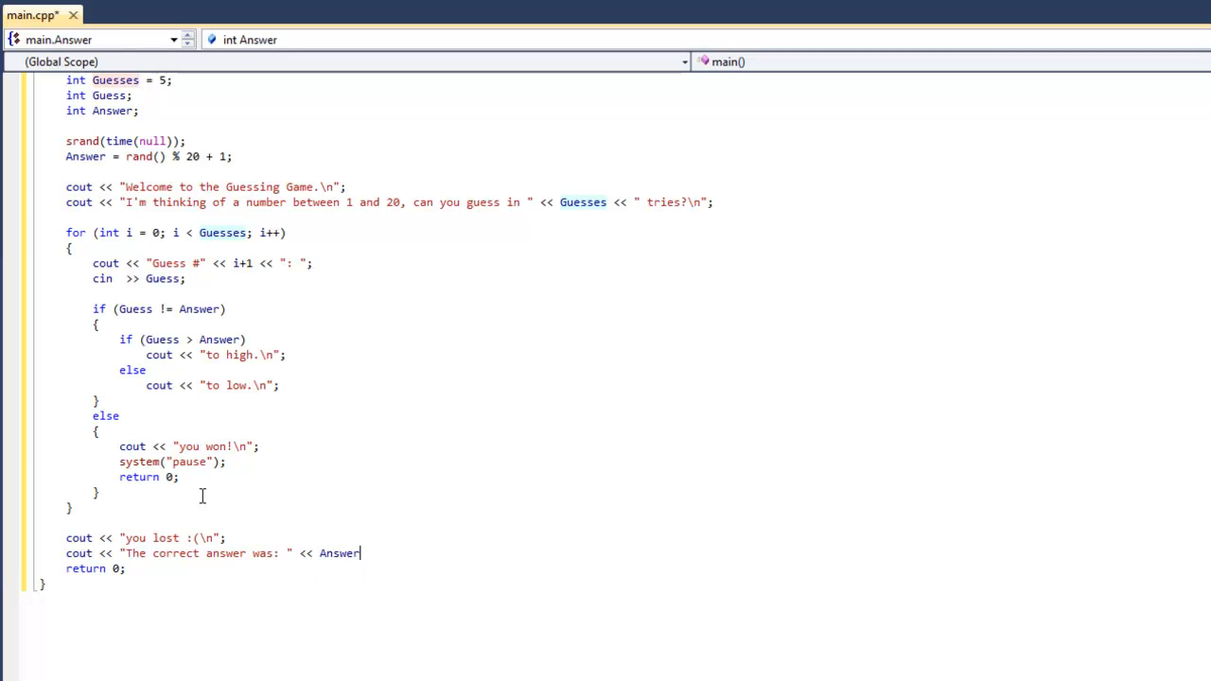
type(" <")
key("BackSpace")
type("<< ")
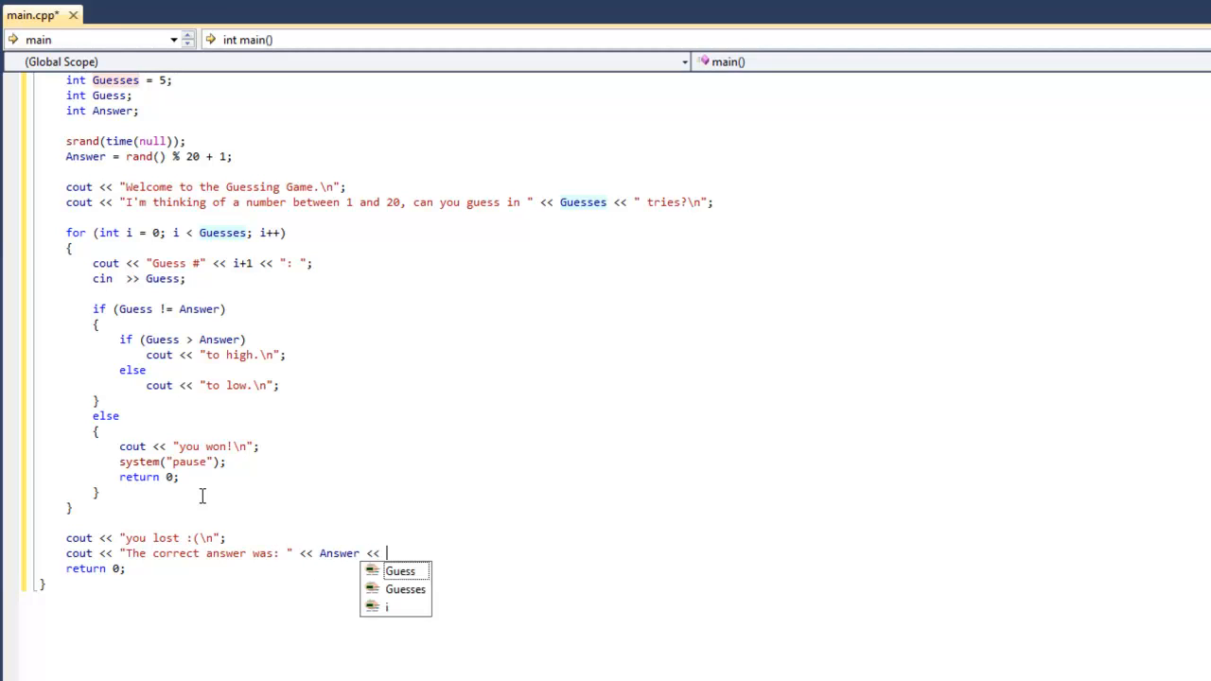
type("an")
key("BackSpace")
key("BackSpace")
type("e")
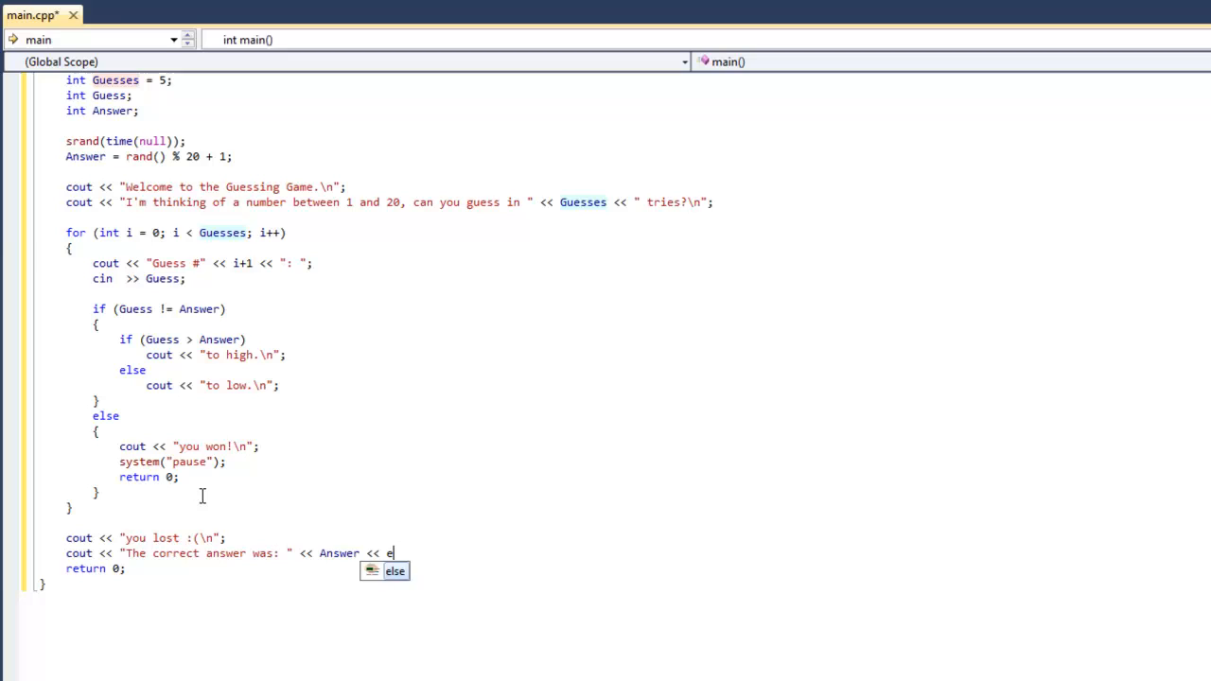
type("ndl;")
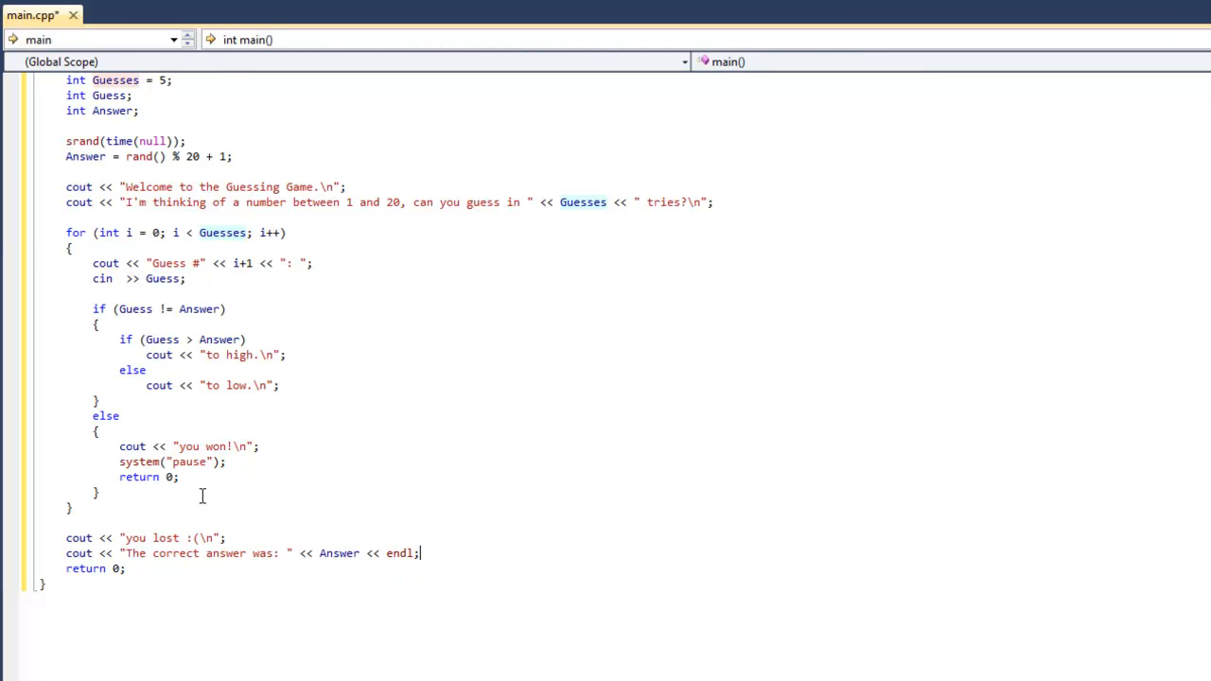
Add system("pasuse"); on a new line above return 0 (misspelled).
key("Return")
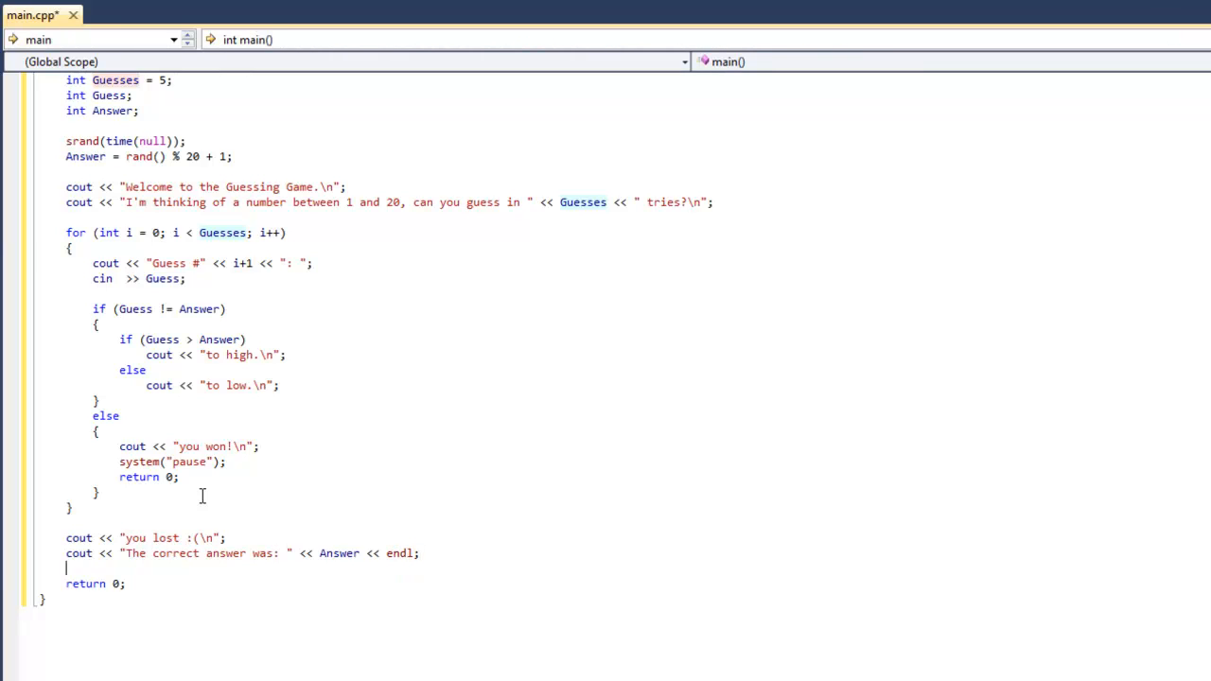
type("system(")
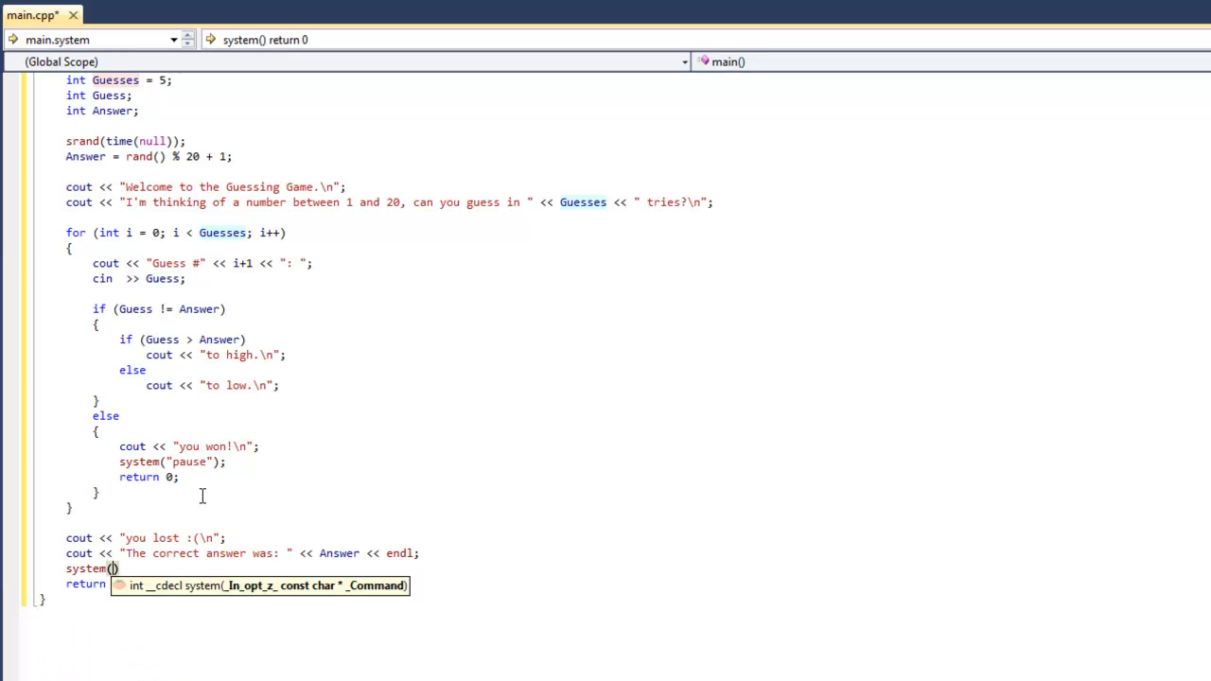
type("\"\"")
key("Left")
type("pasus")
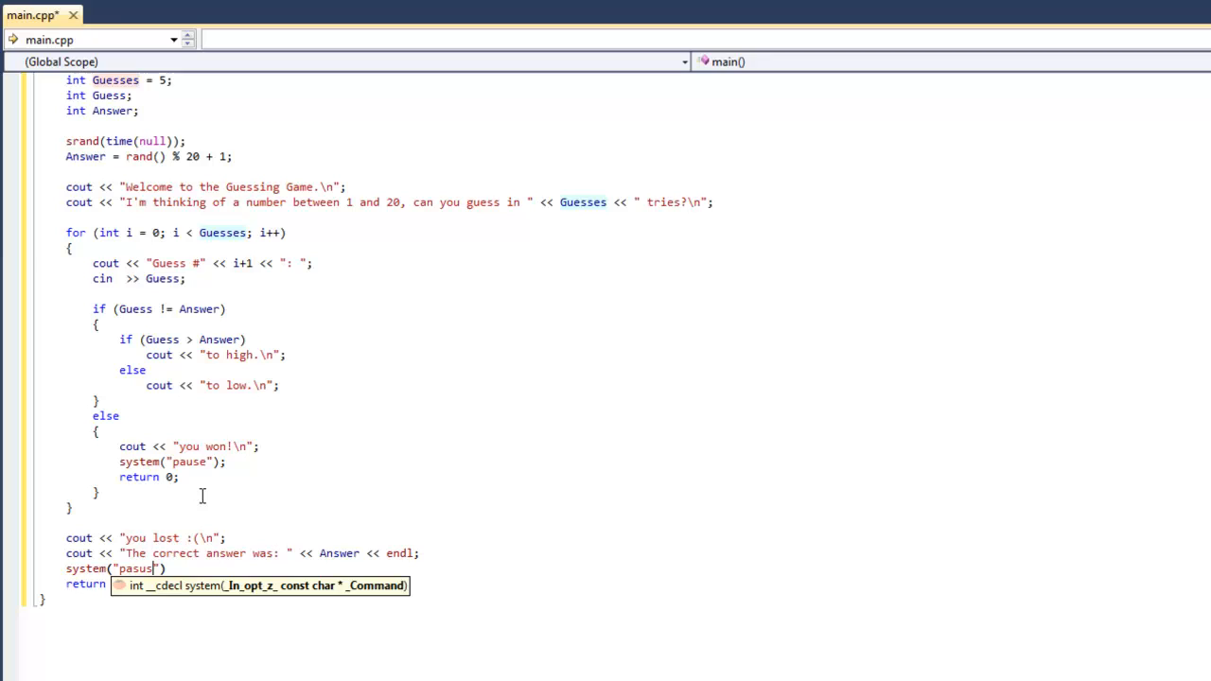
type("e")
key("End")
type(";")
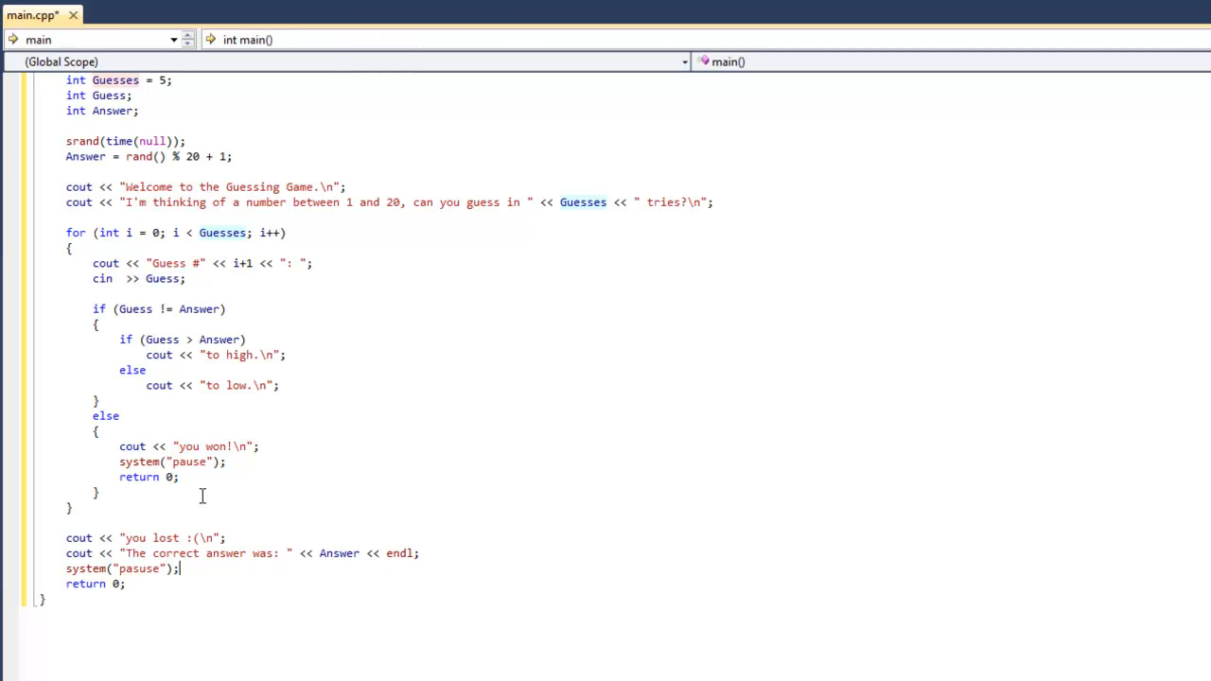
scroll(305, 492, "up", 3)
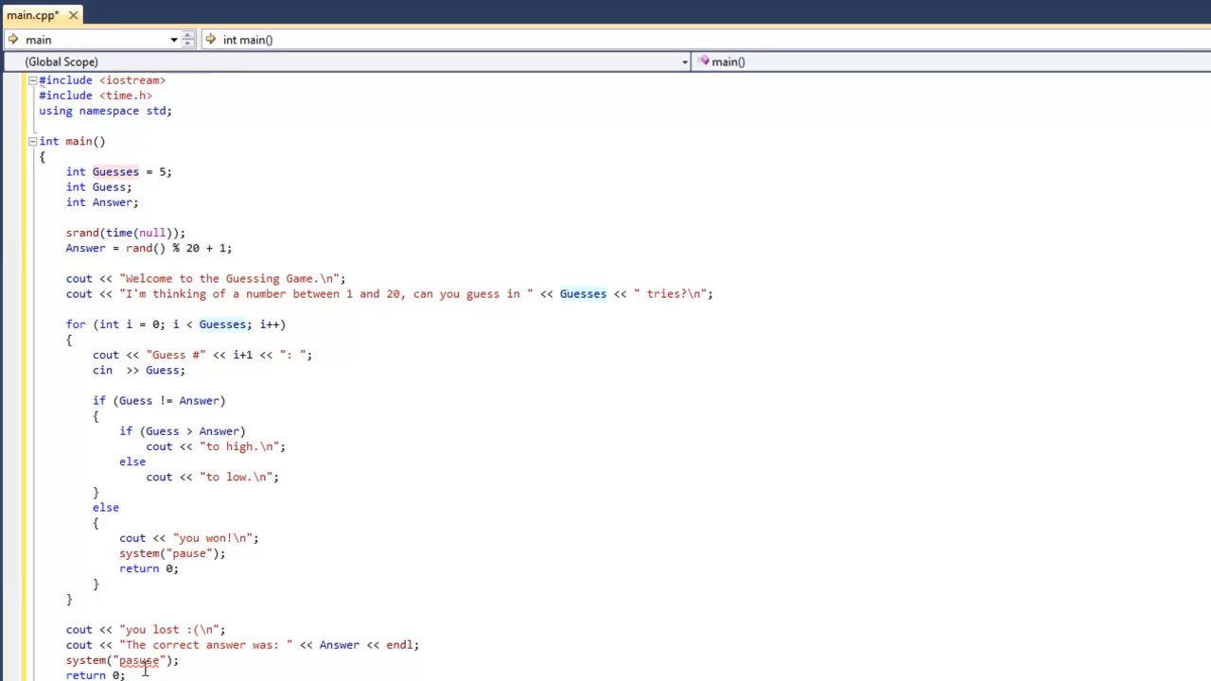
Replace the misspelled pasuse with pause via the spelling suggestion.
left_click(144, 674)
right_click(143, 674)
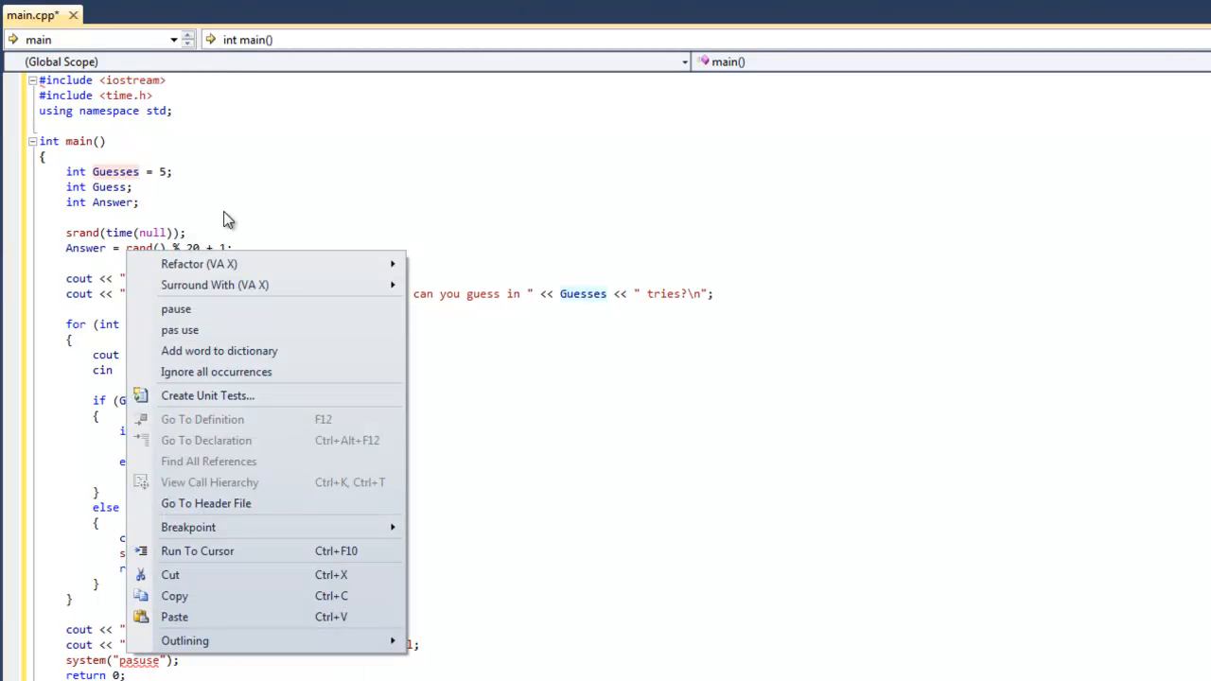
left_click(216, 309)
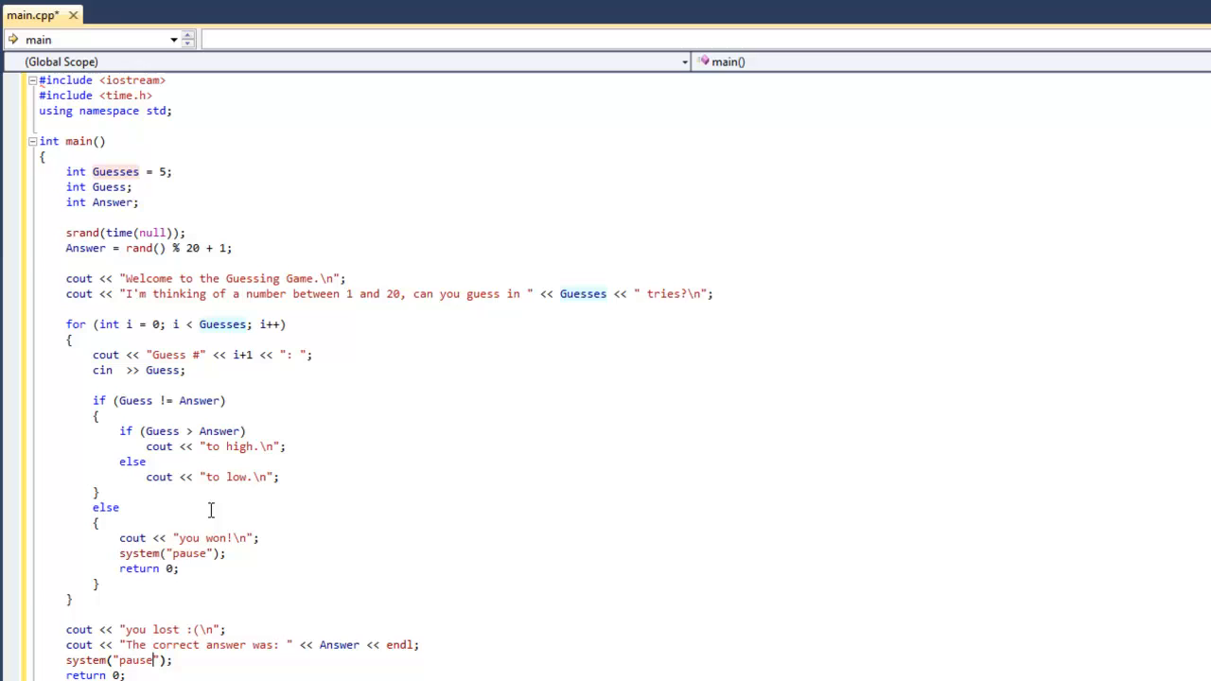
left_click(138, 186)
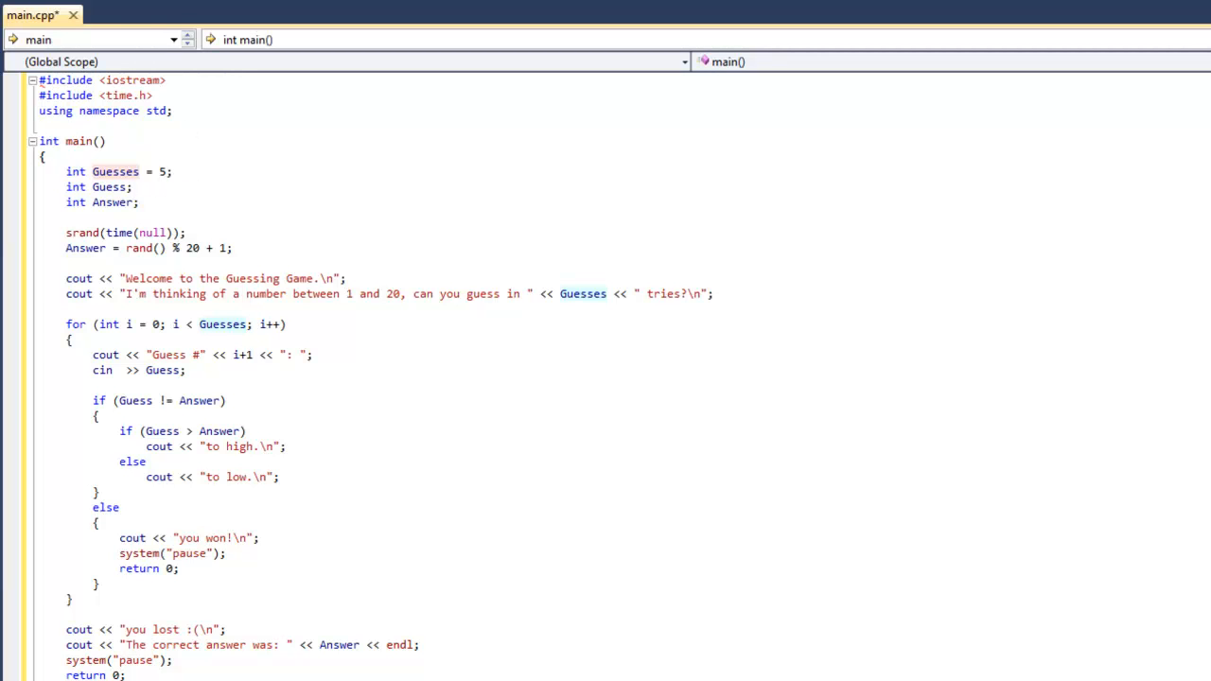
Attempt a build and run, hitting a build error and declining the last successful build.
key("F5")
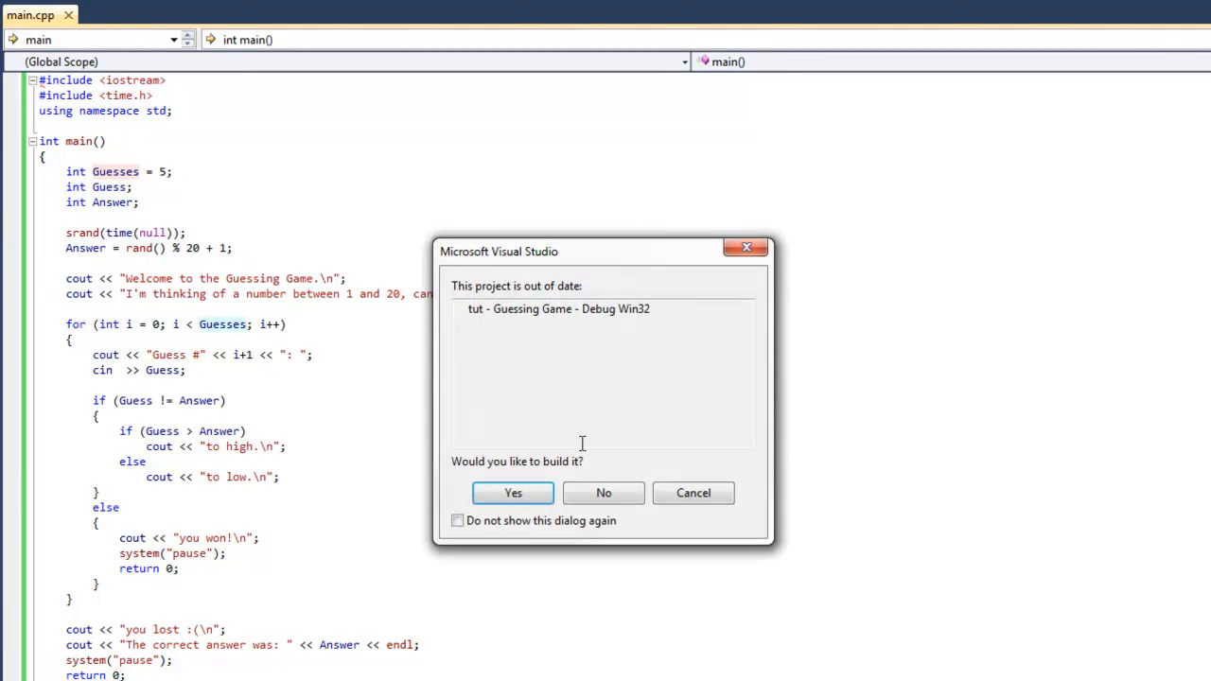
left_click(532, 496)
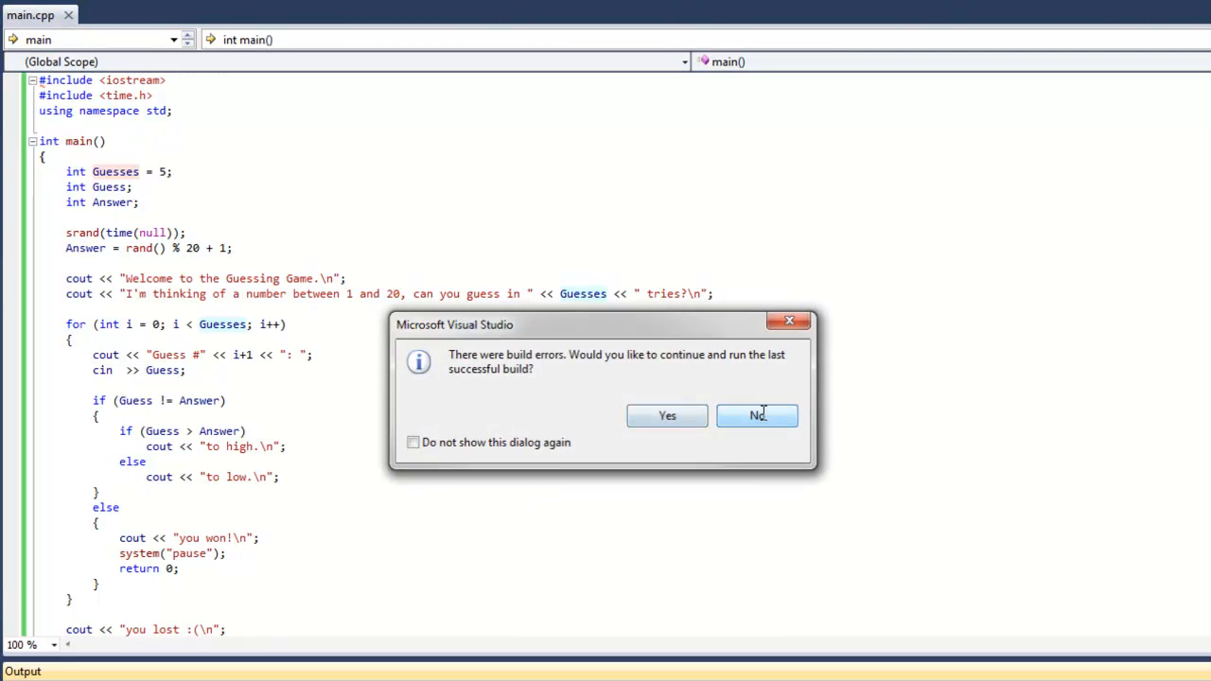
left_click(762, 414)
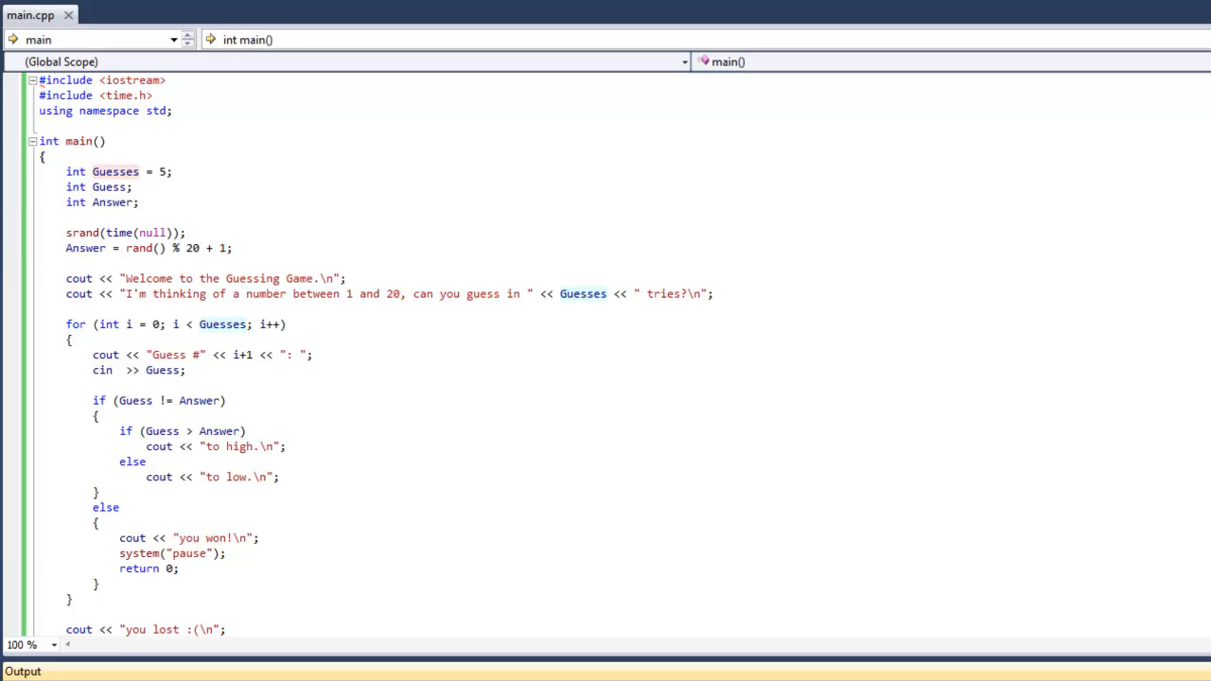
Change null to NULL in srand(time(NULL)), then rebuild and run the game.
double_click(158, 233)
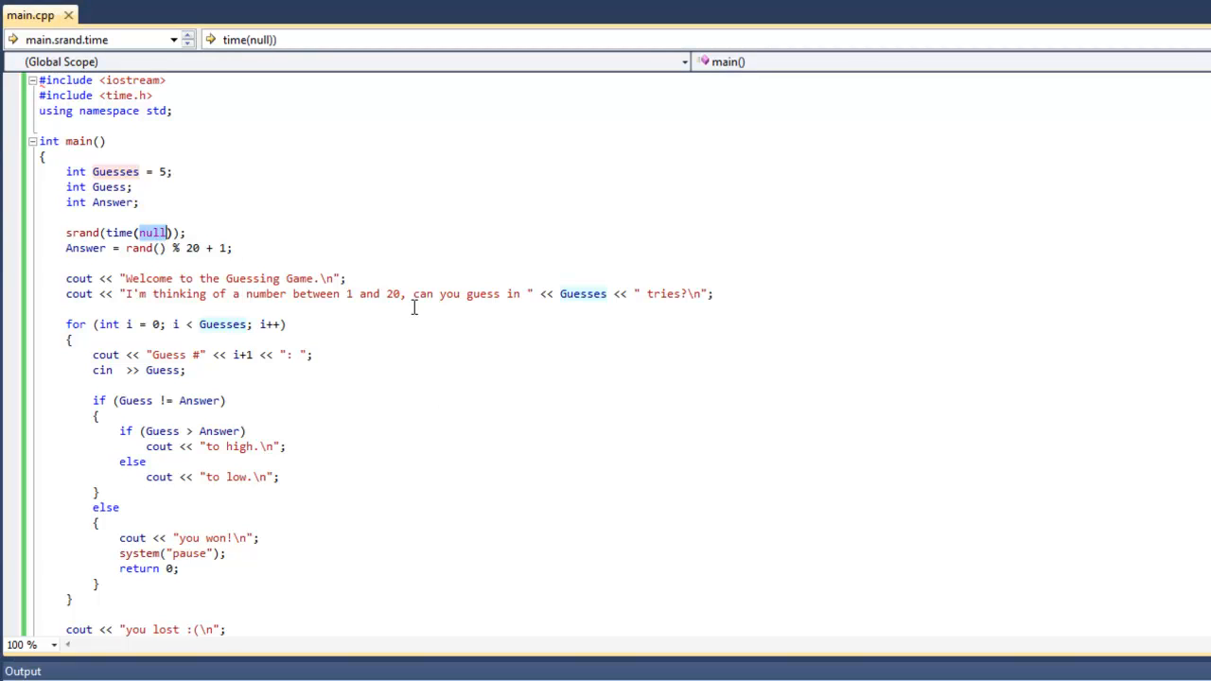
type("NULL")
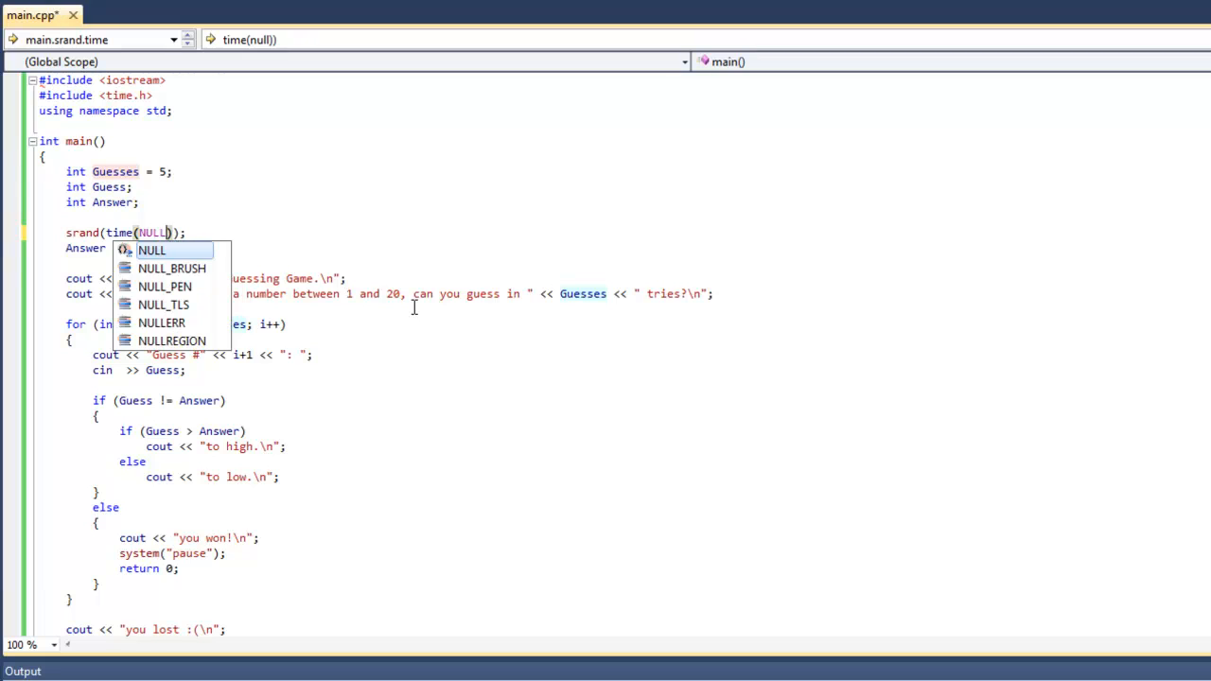
key("Escape")
key("End")
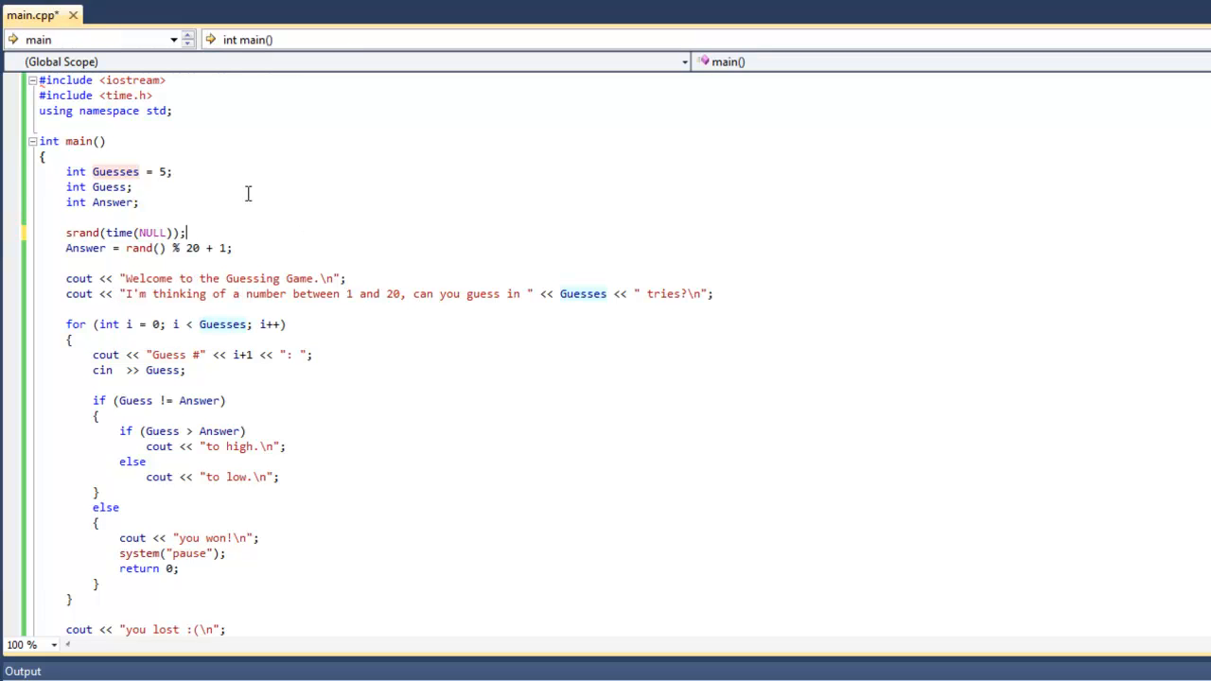
key("F5")
left_click(539, 498)
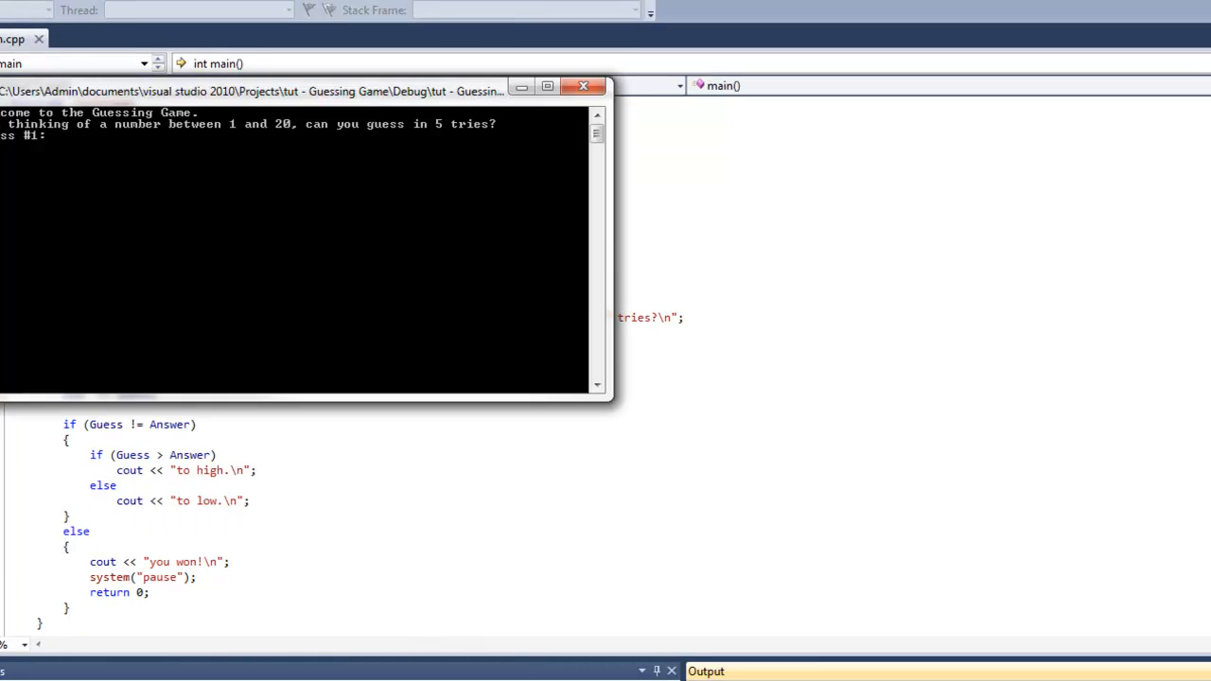
Enter guesses 10, 15, 20, 27, 17, see 'you lost :(' with answer 16, and close the console.
left_click_drag(250, 94, 536, 227)
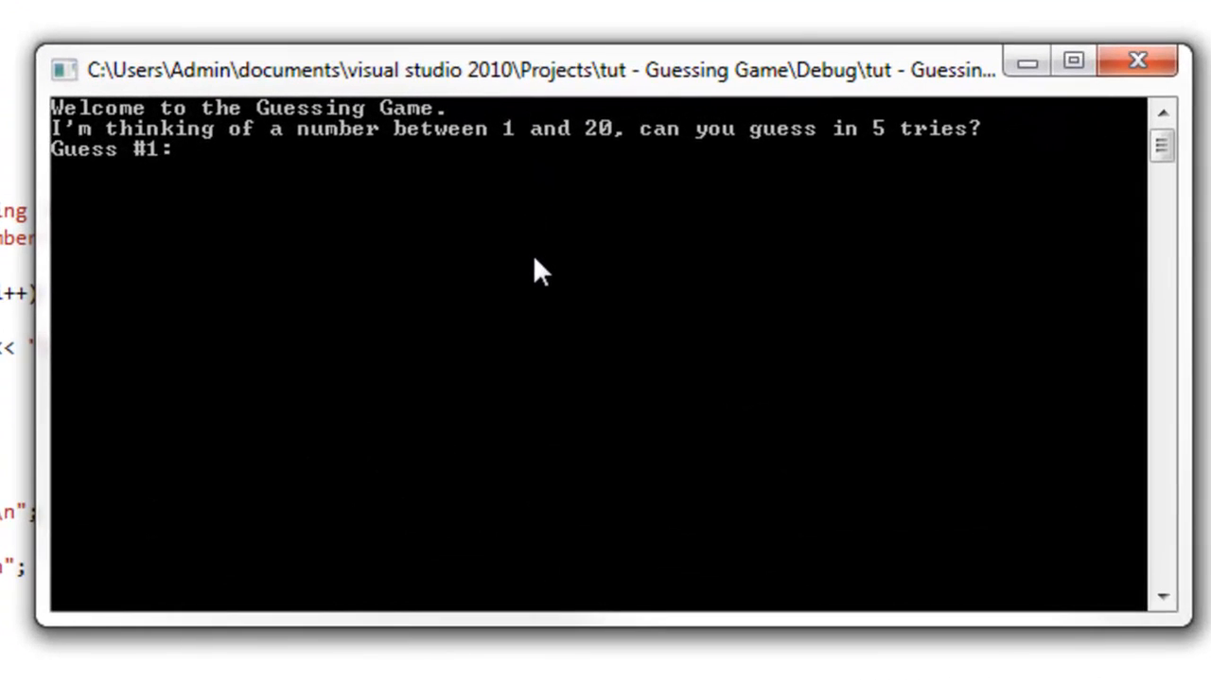
type("10")
key("Return")
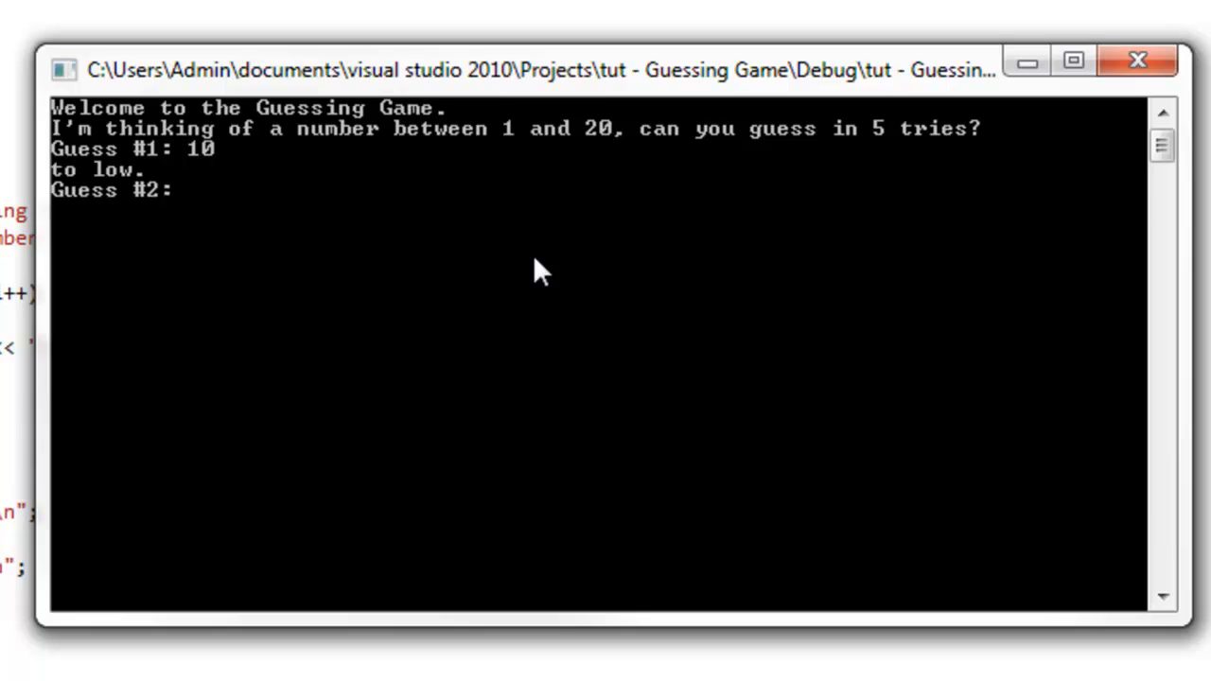
type("15")
key("Return")
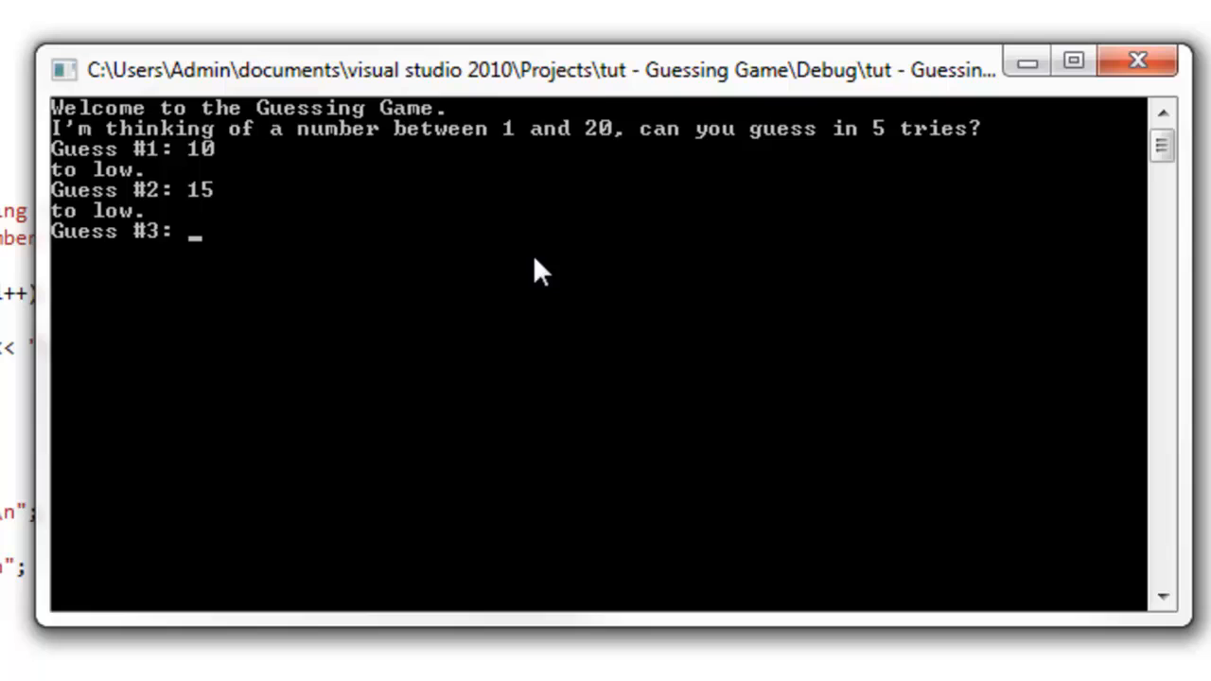
type("20")
key("Return")
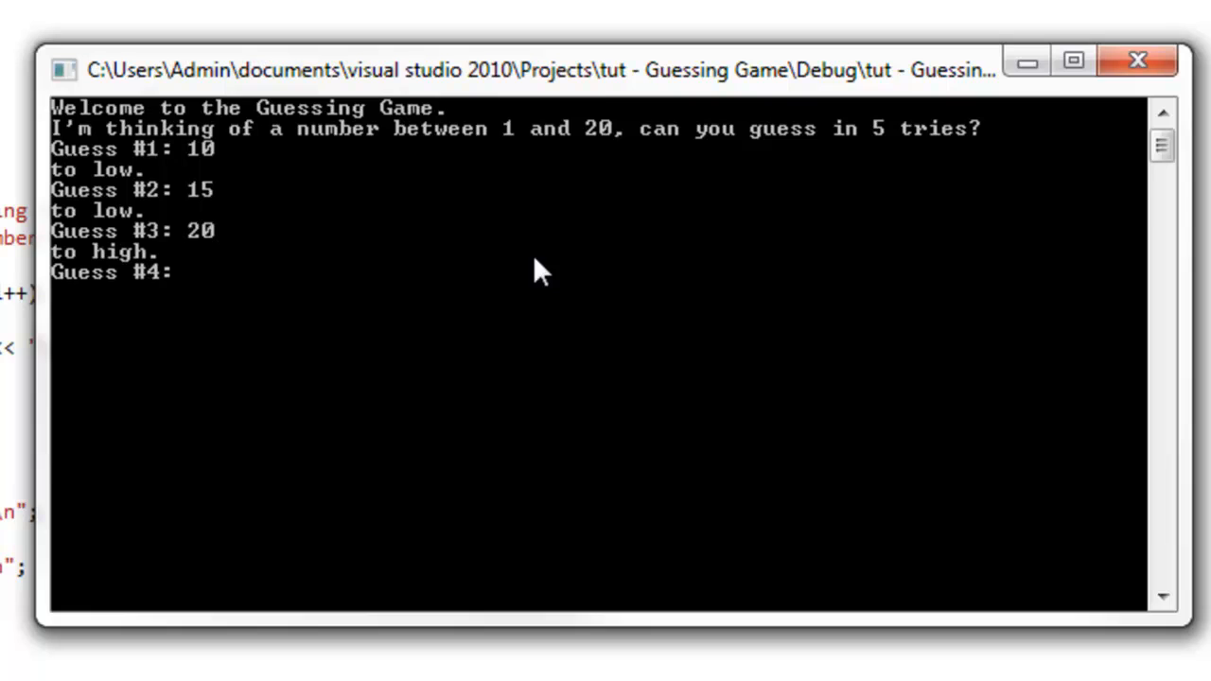
type("27")
key("Return")
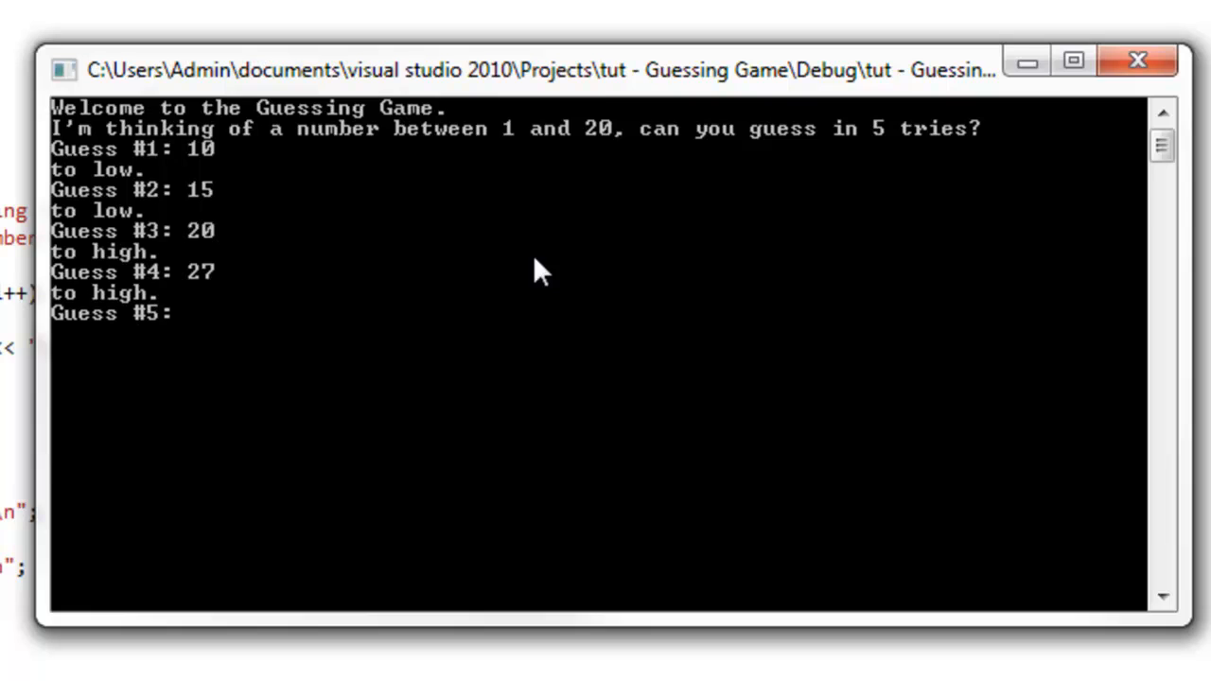
type("17")
key("Return")
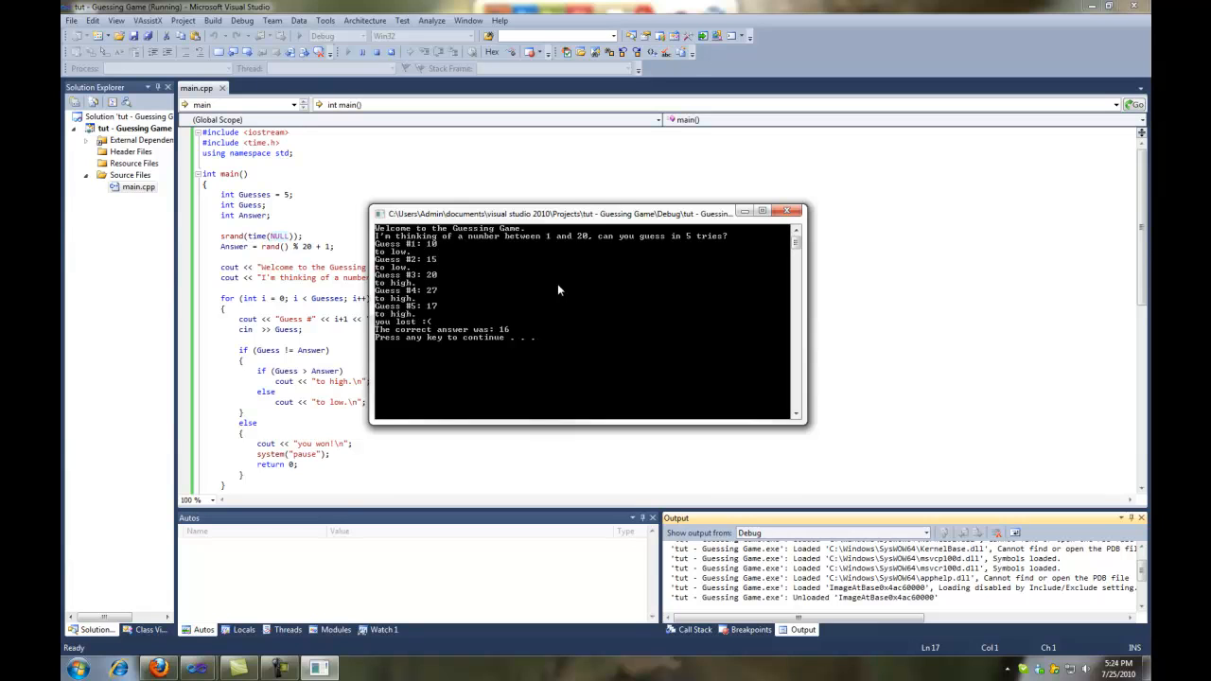
key("Return")
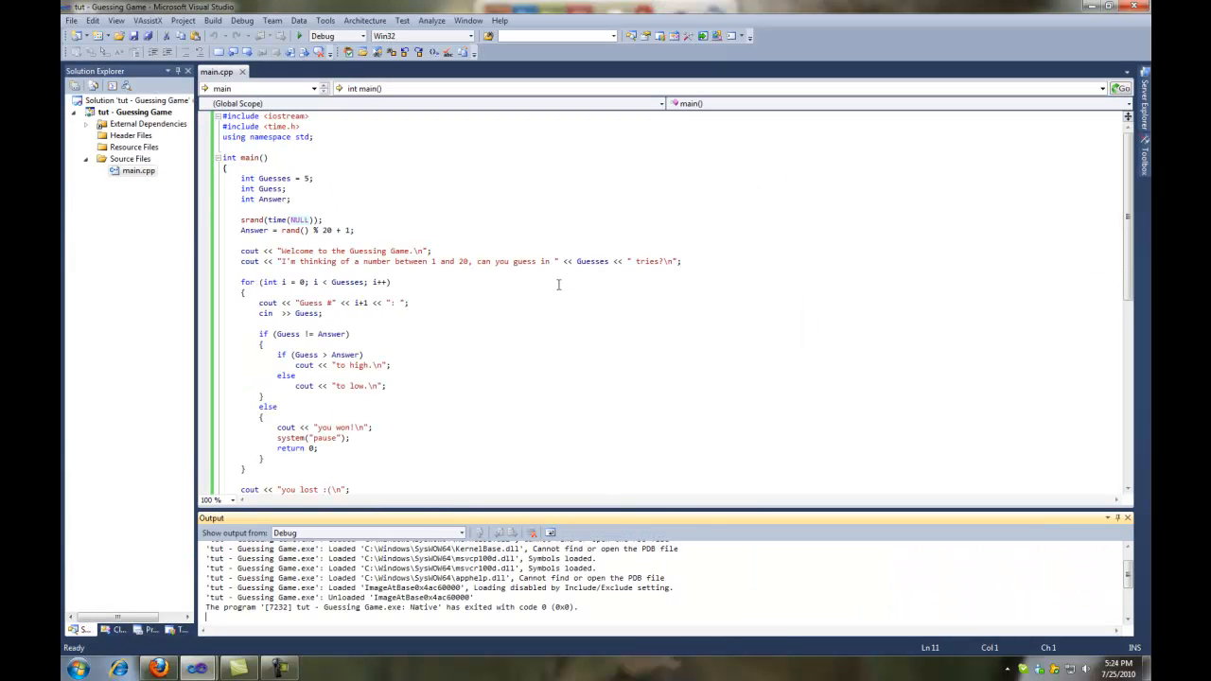
Minimize Visual Studio and restore the Firefox window with the Infinity Logic forum.
left_click(1092, 7)
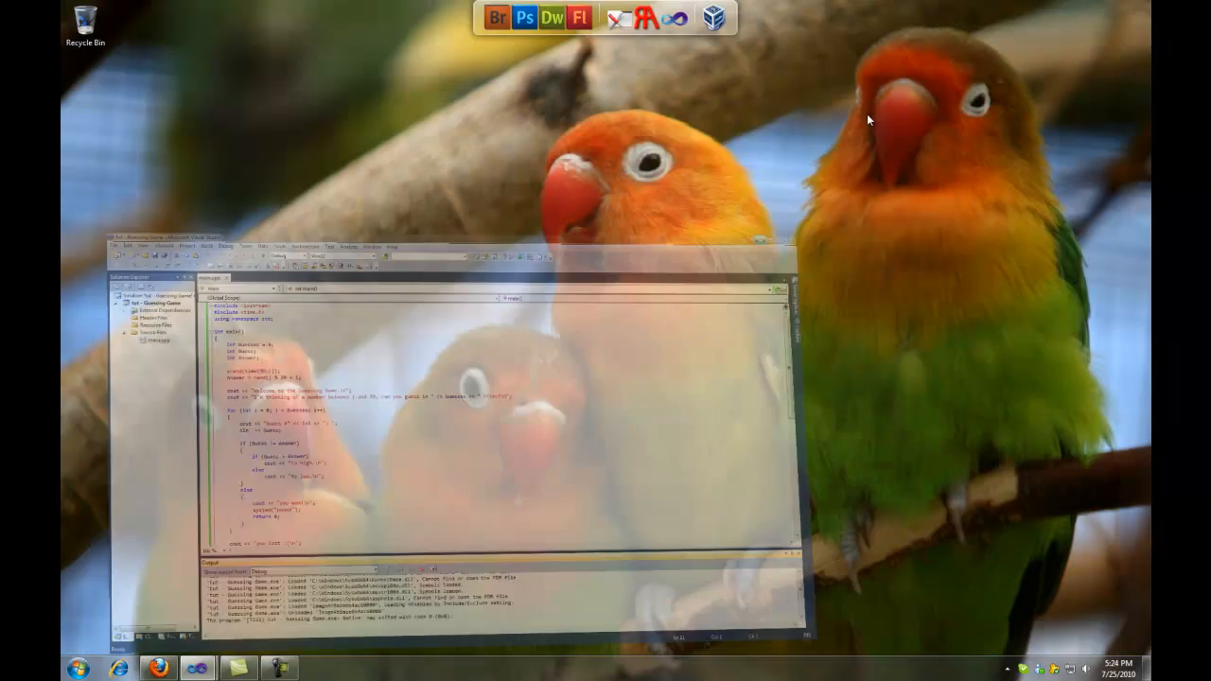
left_click(158, 669)
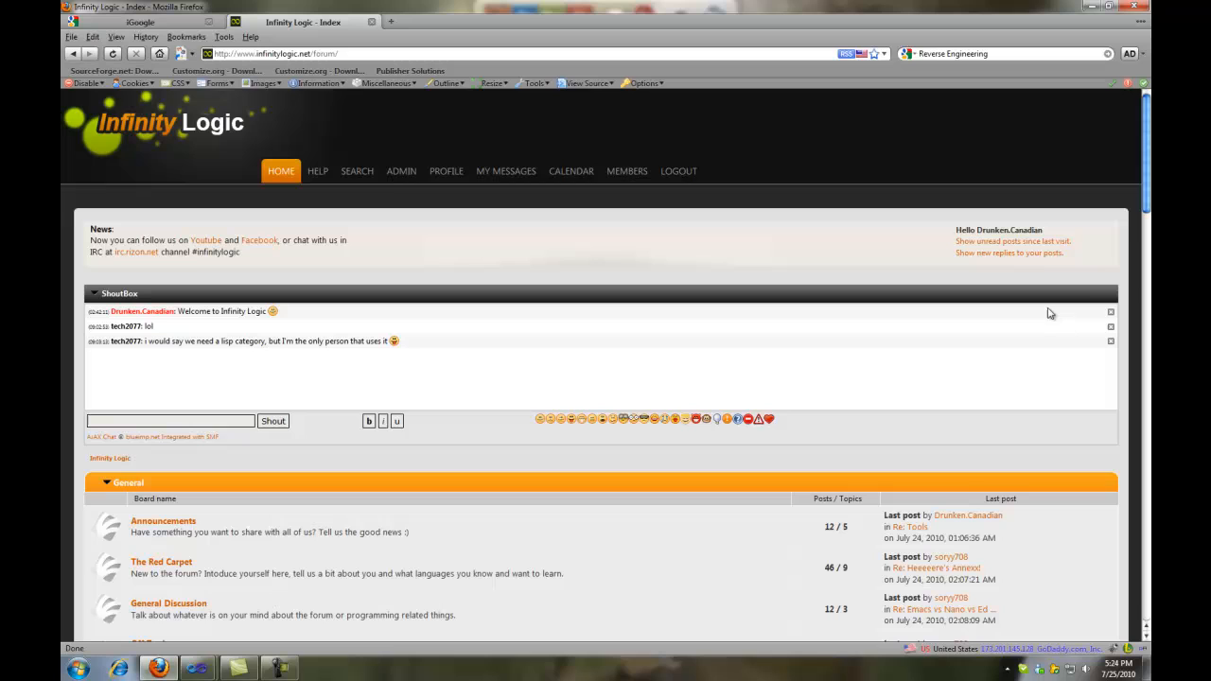